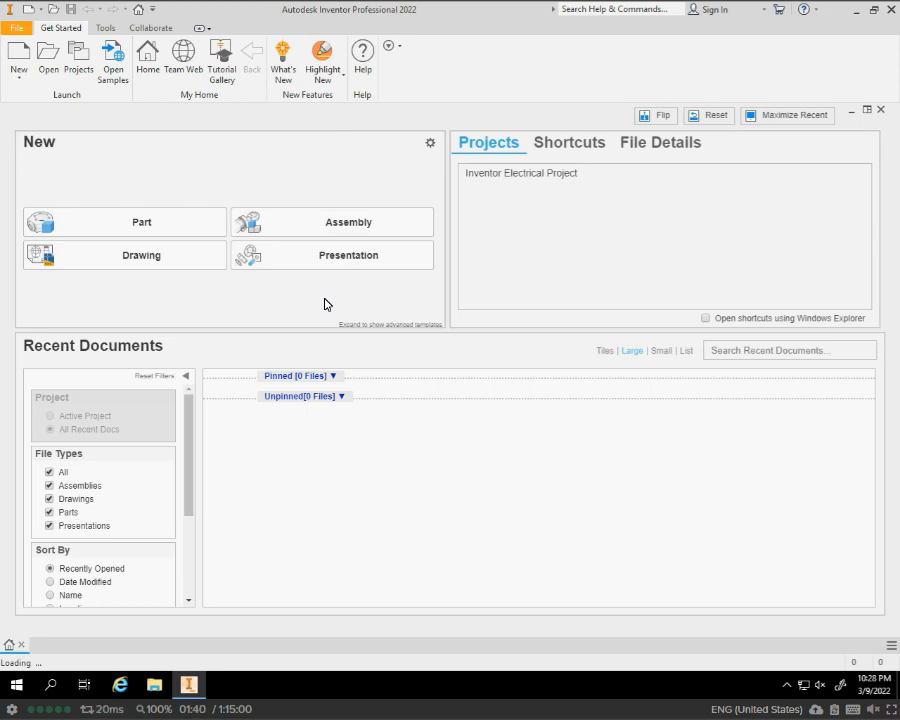
Create a new part and start a 2D sketch on the XY plane.
left_click(128, 227)
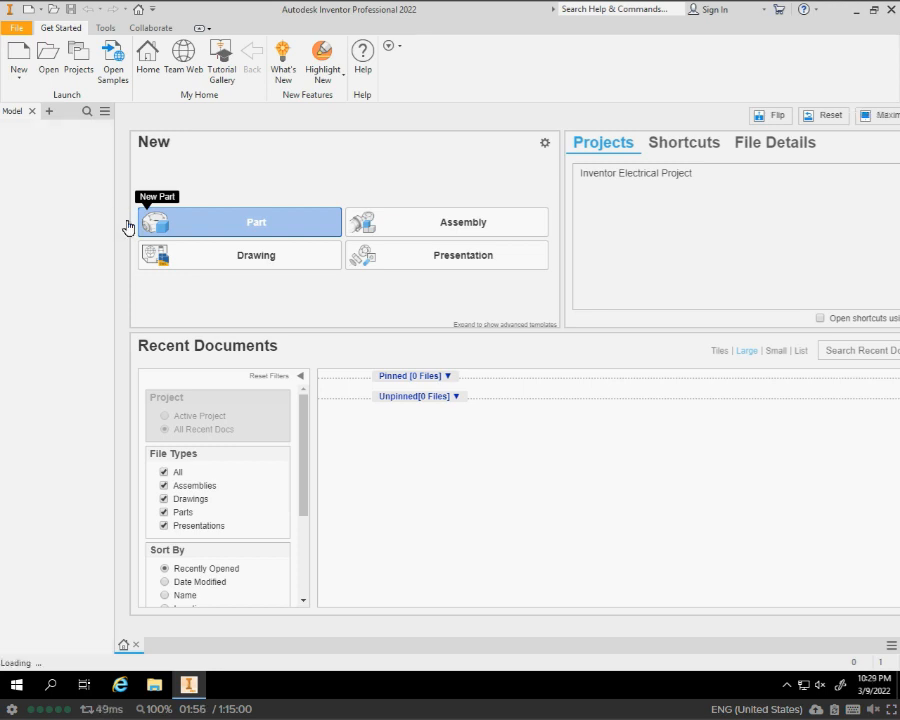
left_click(128, 222)
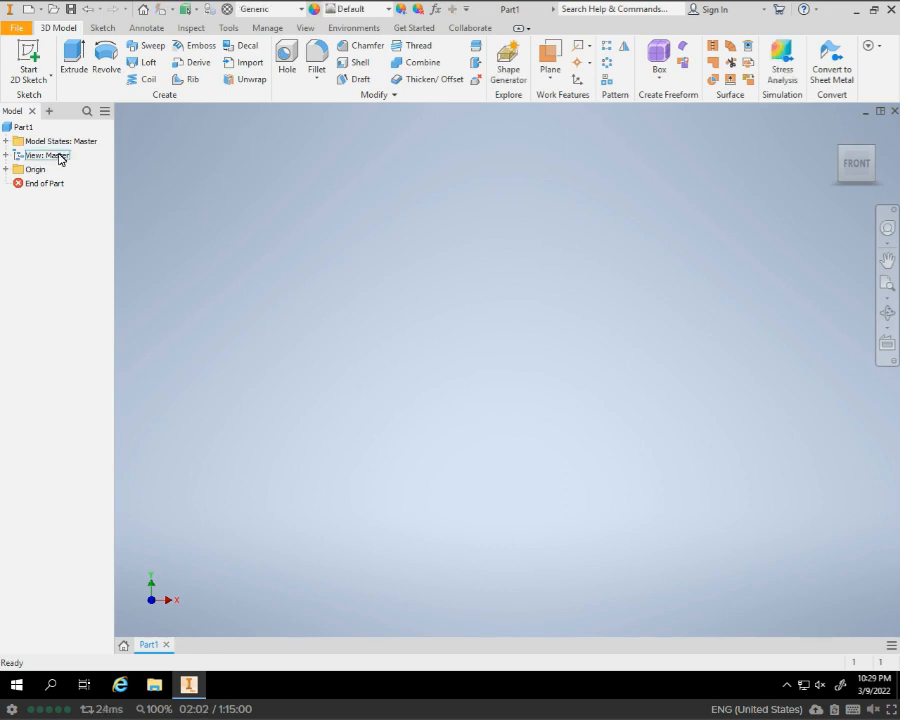
left_click(36, 58)
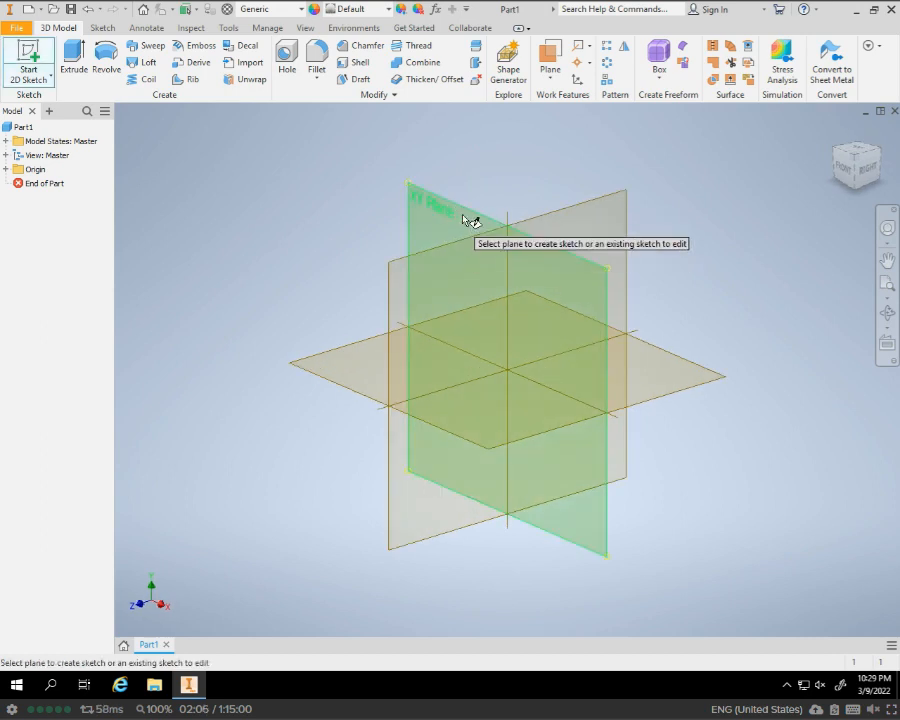
left_click(474, 216)
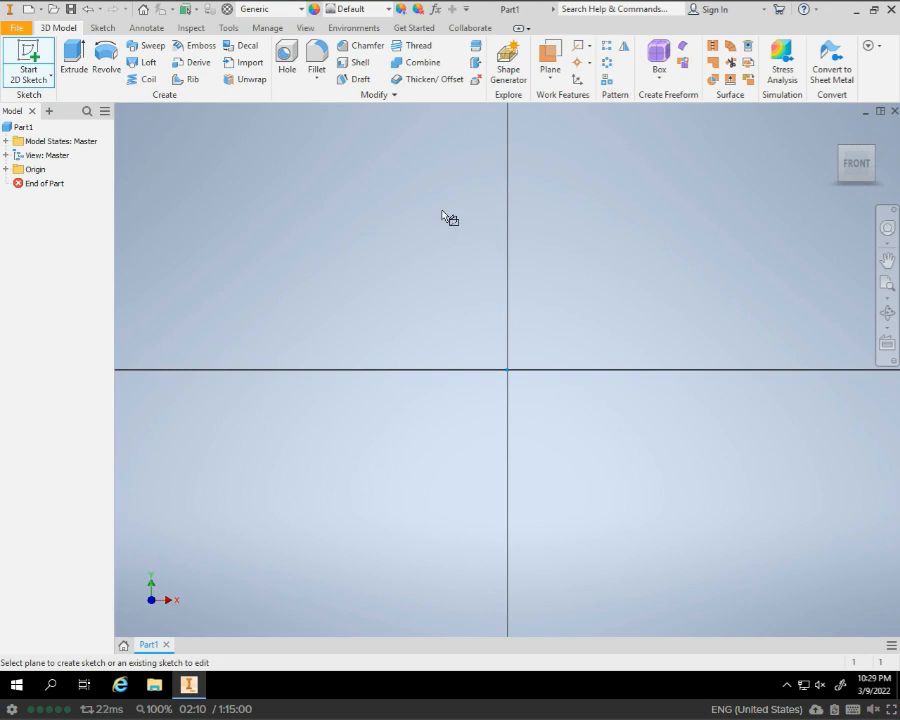
Sketch a two-point center rectangle about 1.5 in wide, centered on the sketch origin.
mouse_move(442, 211)
middle_mouse_down()
mouse_move(356, 255)
mouse_move(301, 265)
mouse_move(366, 201)
mouse_move(426, 203)
mouse_move(428, 195)
middle_mouse_up()
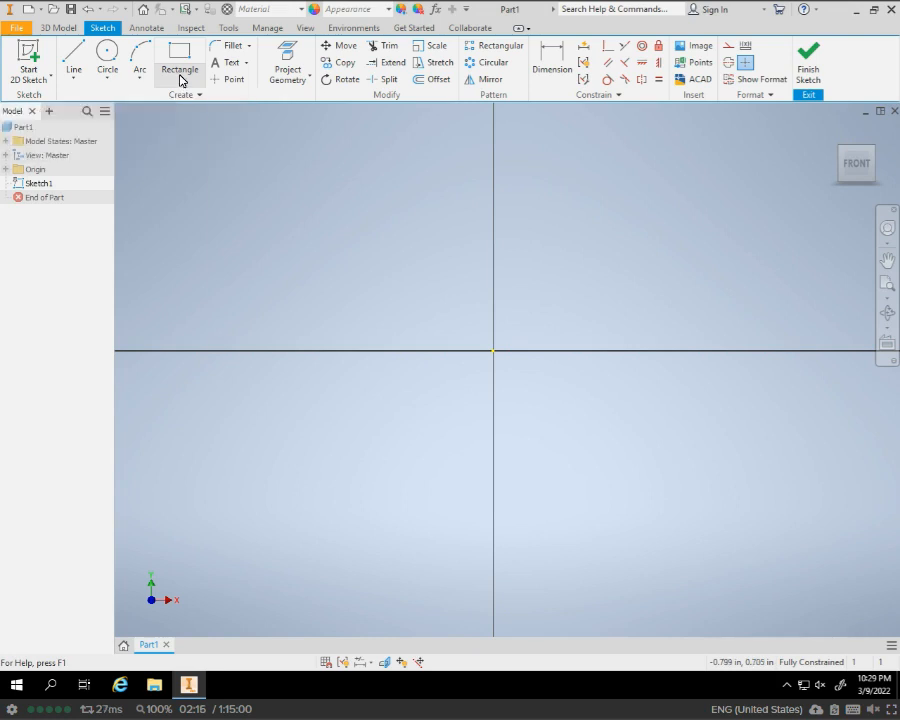
left_click(182, 80)
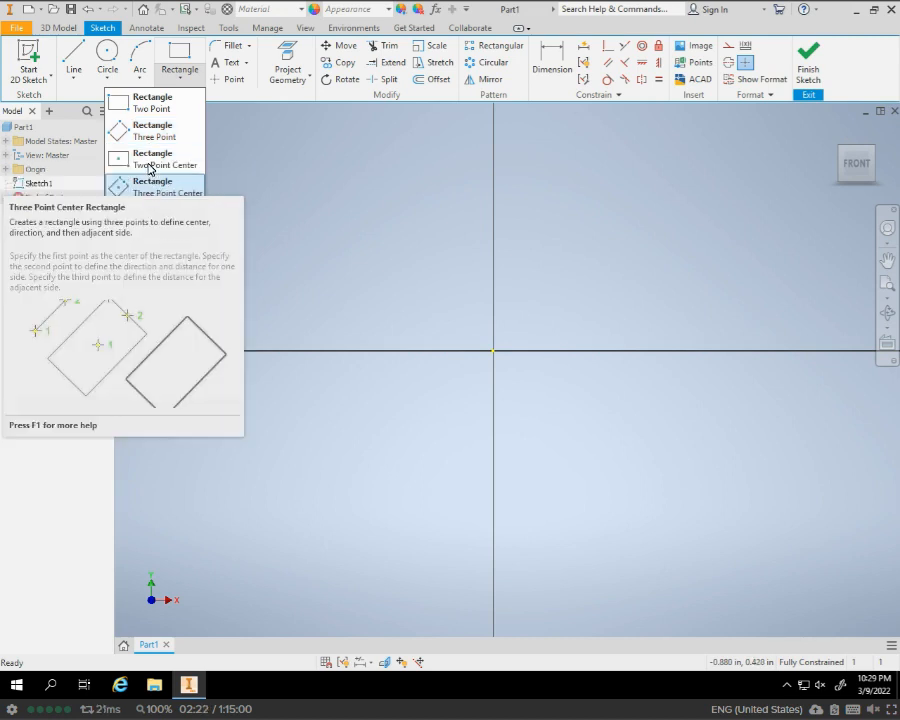
left_click(152, 162)
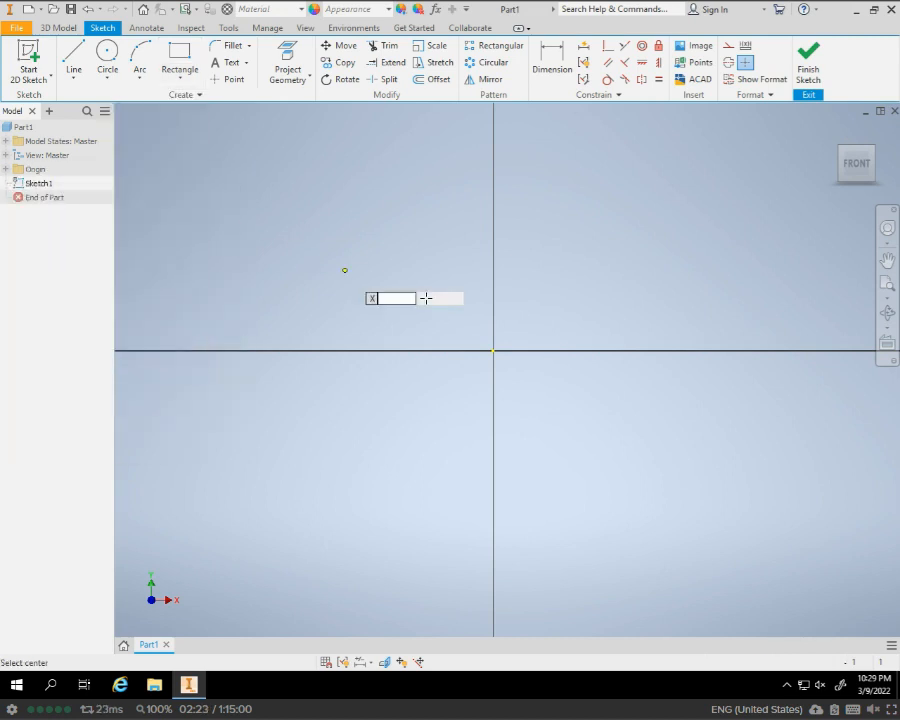
left_click(493, 350)
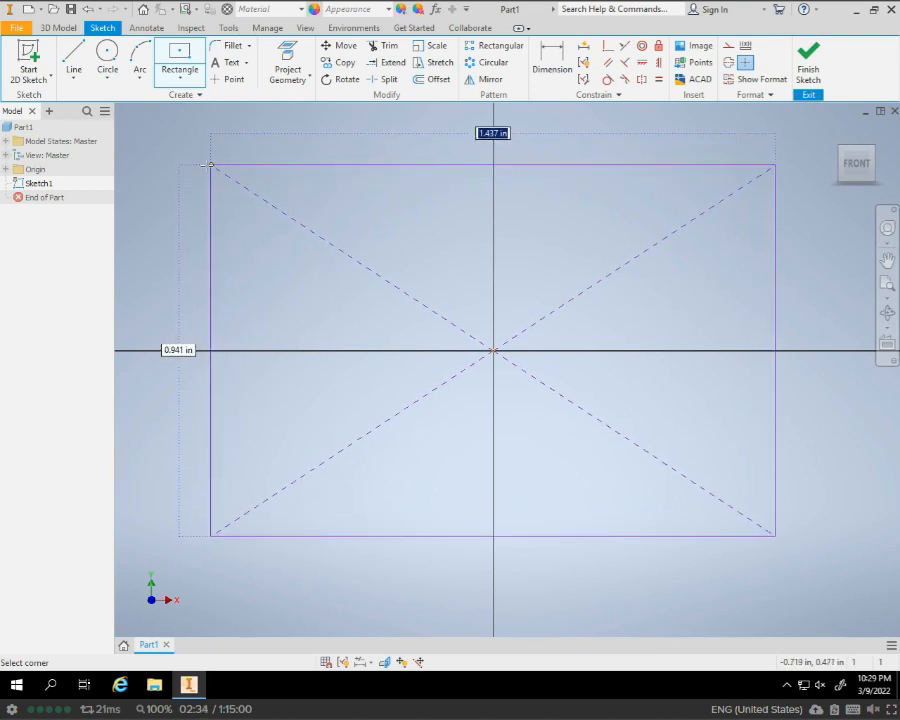
left_click(290, 160)
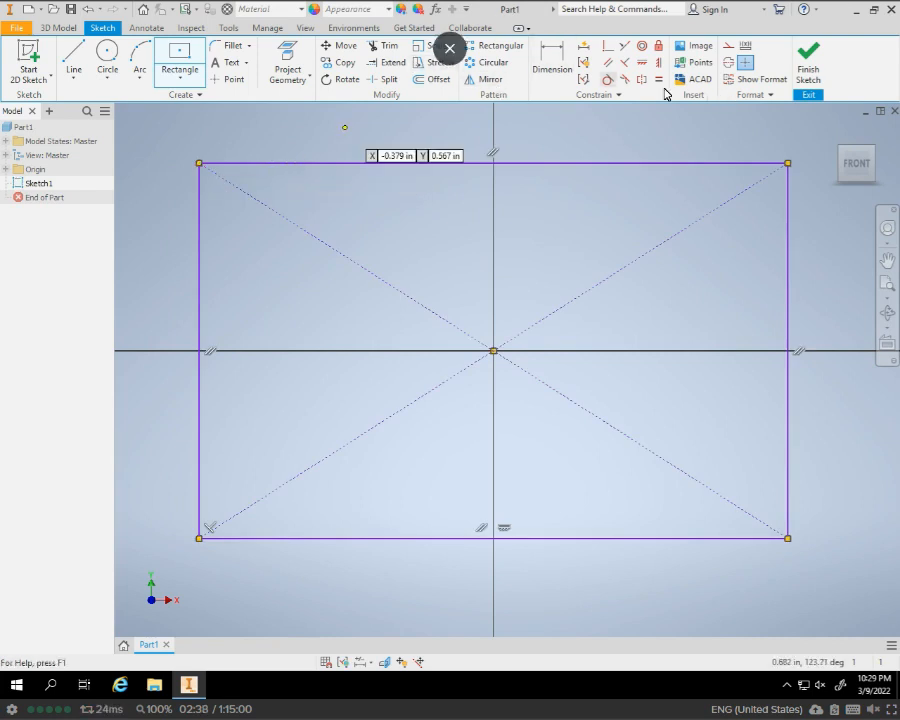
Dimension the rectangle's top edge and set its width to 7 in.
left_click(552, 62)
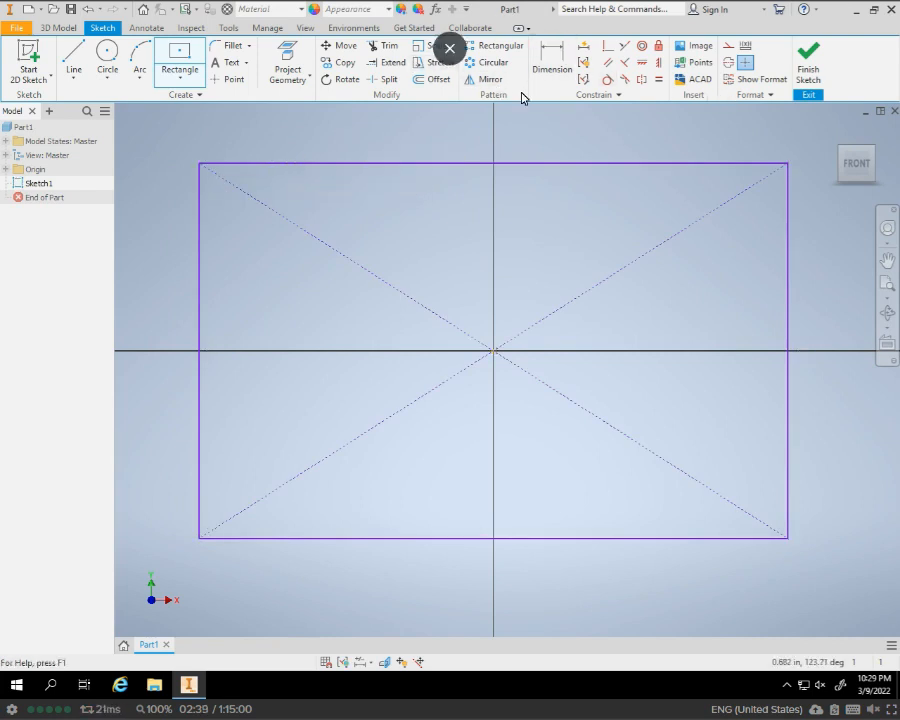
left_click(452, 164)
left_click(430, 136)
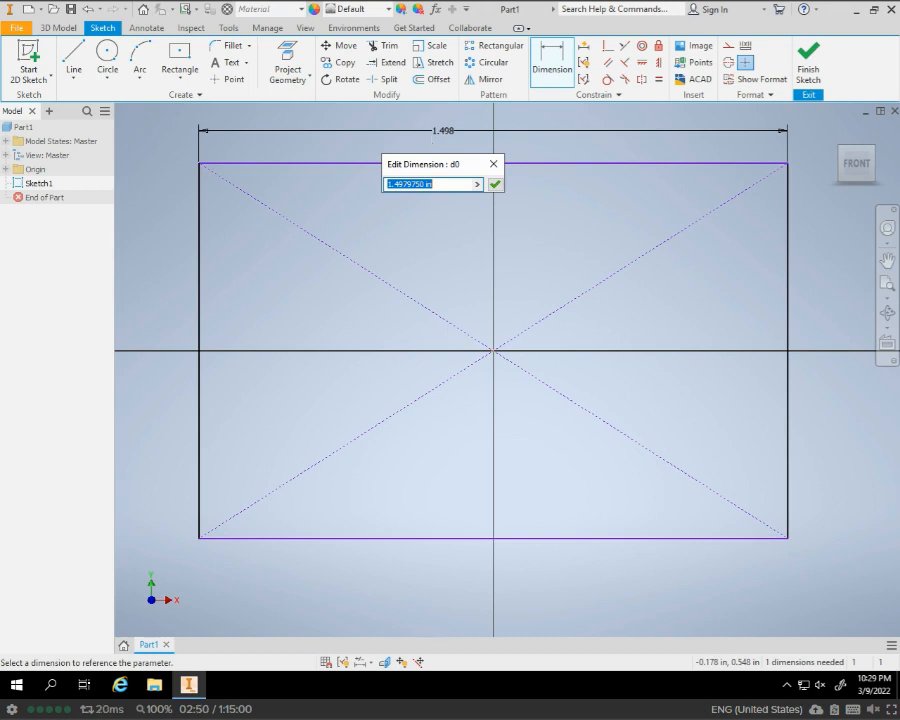
type("3")
key("Return")
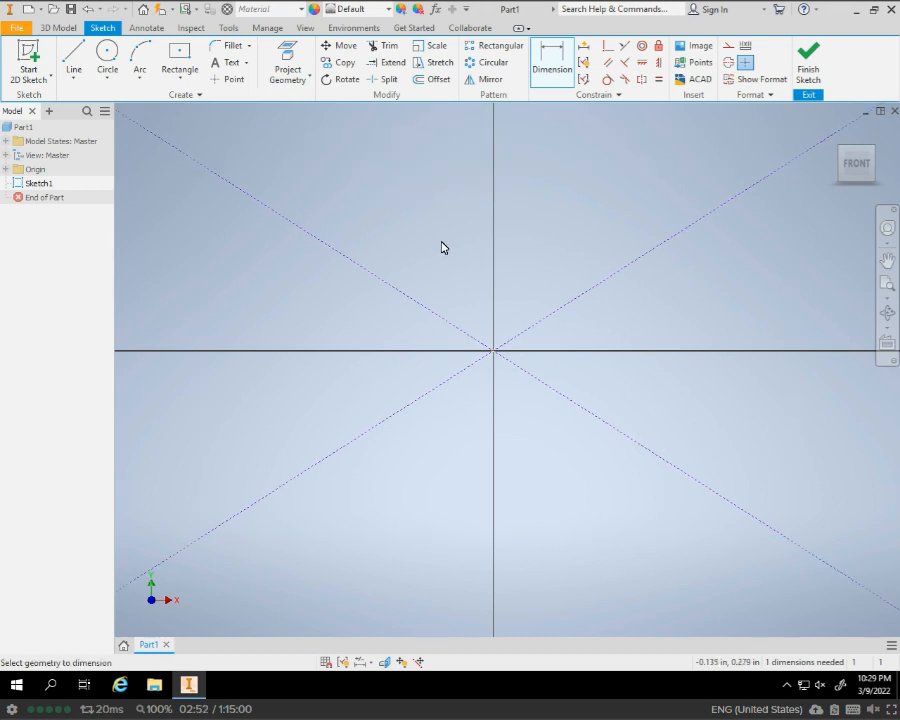
Dimension the rectangle's left edge and set its height to 4.5 in.
scroll(444, 240, "down", 5)
scroll(444, 240, "down", 3)
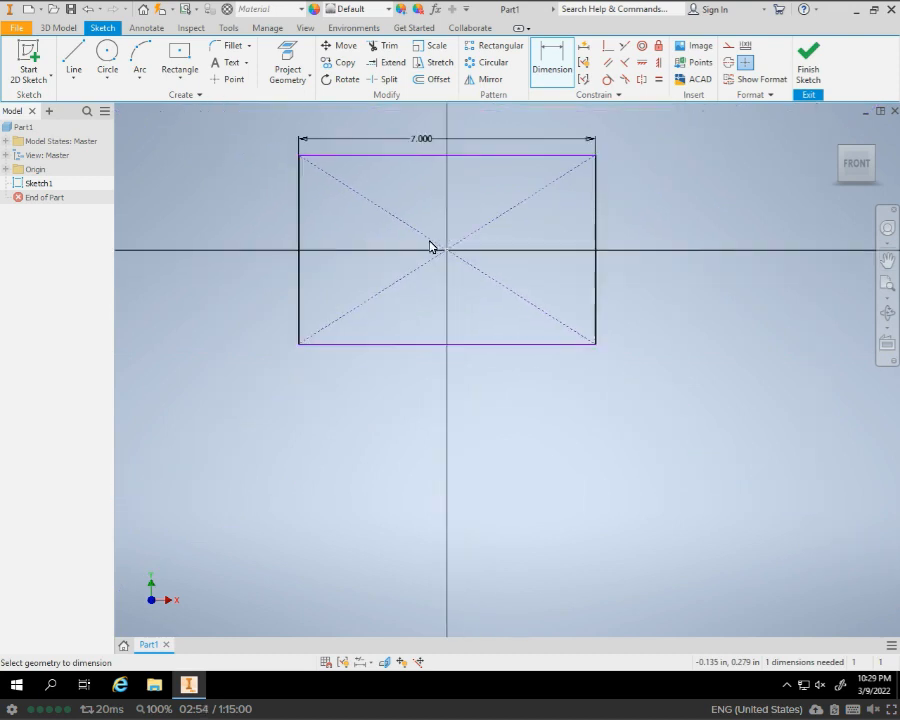
left_click(302, 238)
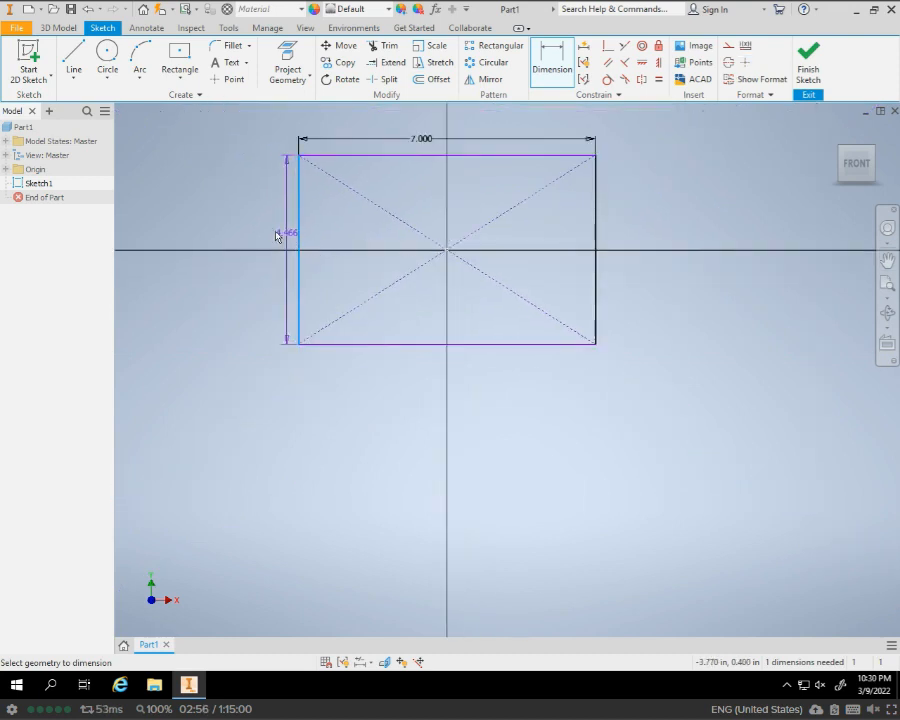
left_click(268, 230)
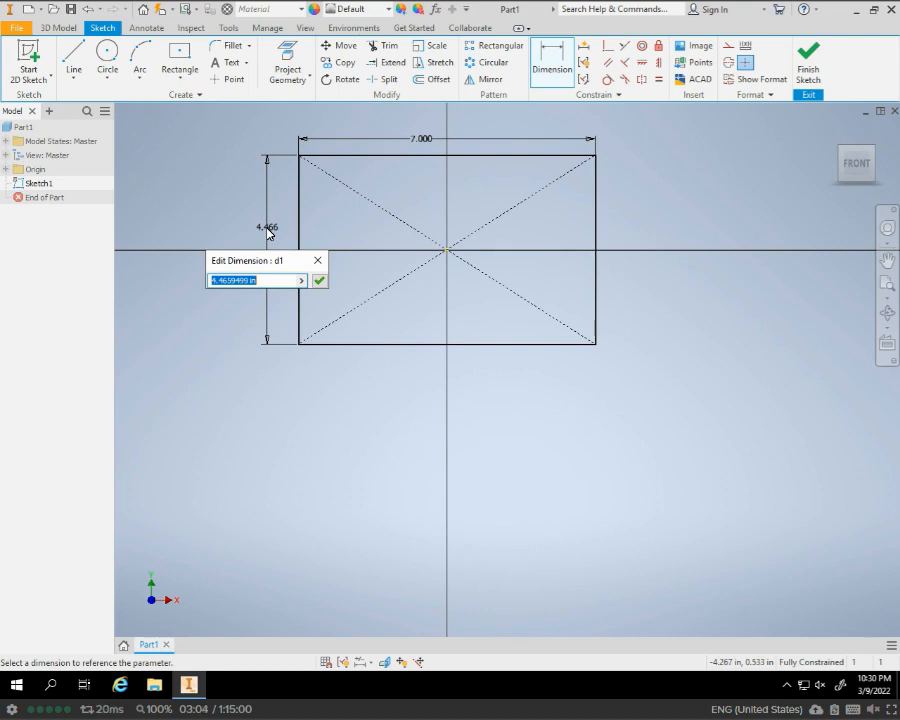
type("4.5")
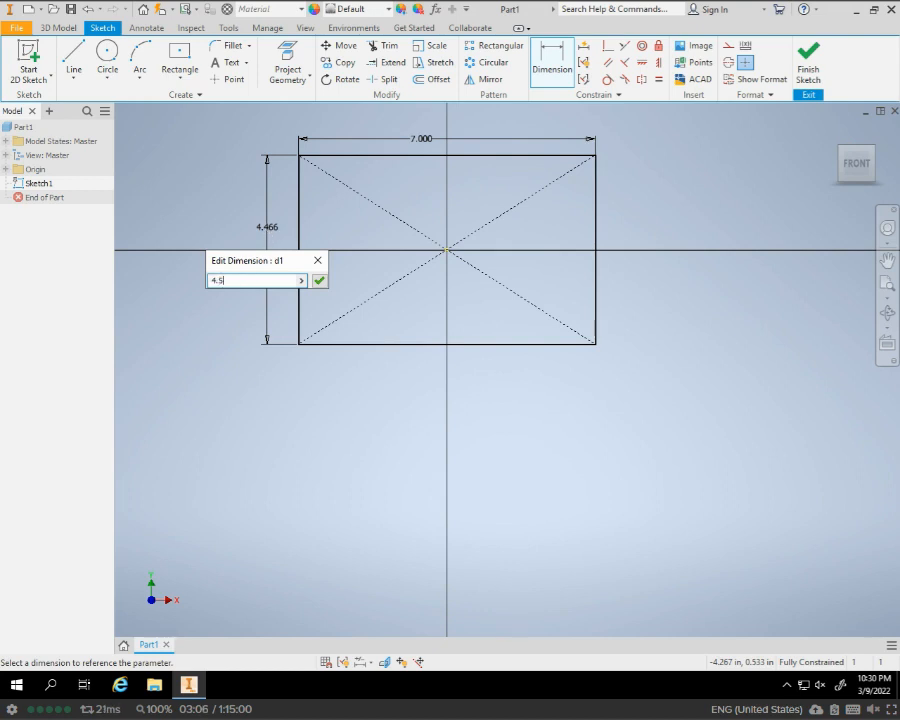
key("Return")
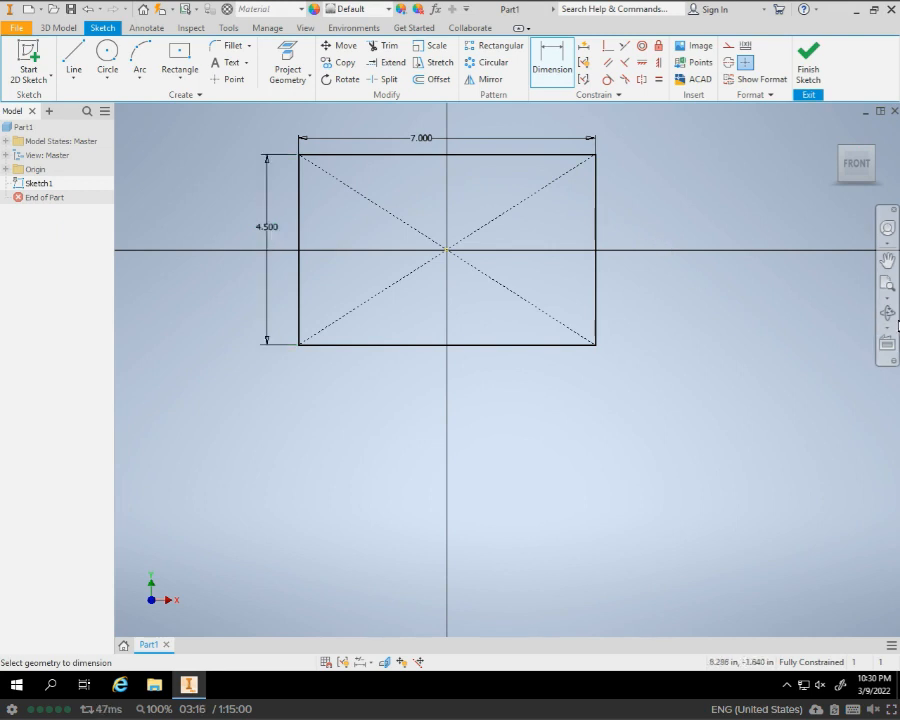
Draw a circle centered on the rectangle's center point and dimension its diameter to 3 in.
left_click(108, 55)
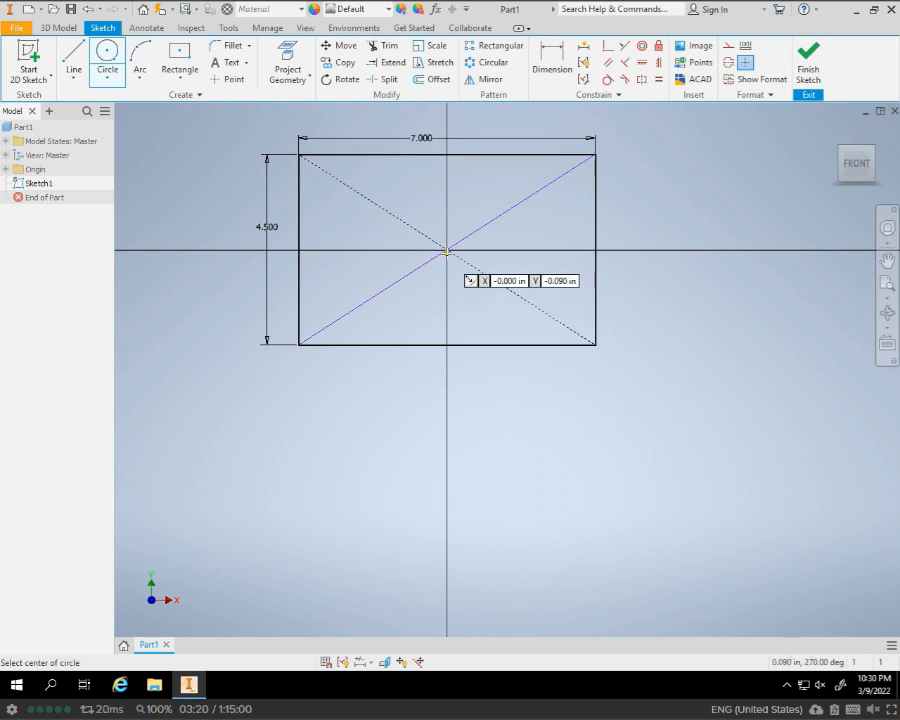
left_click(446, 249)
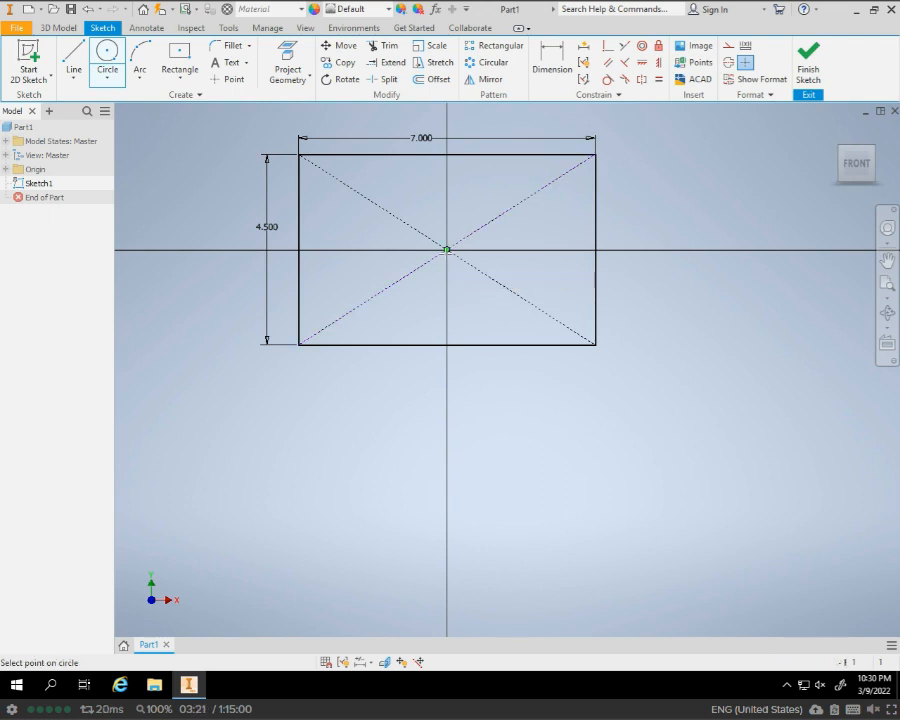
left_click(391, 249)
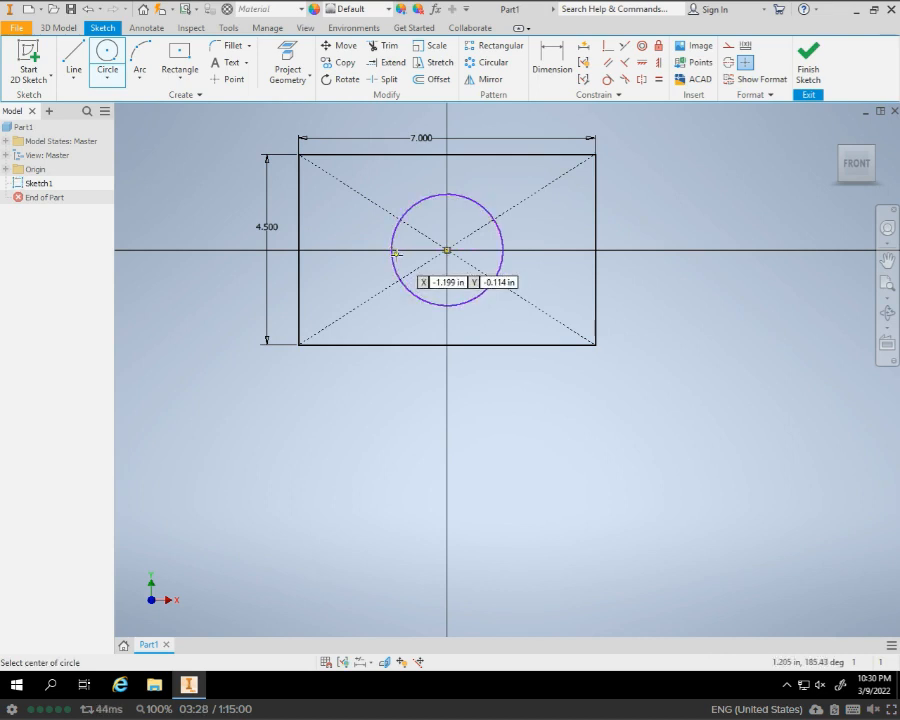
left_click(558, 55)
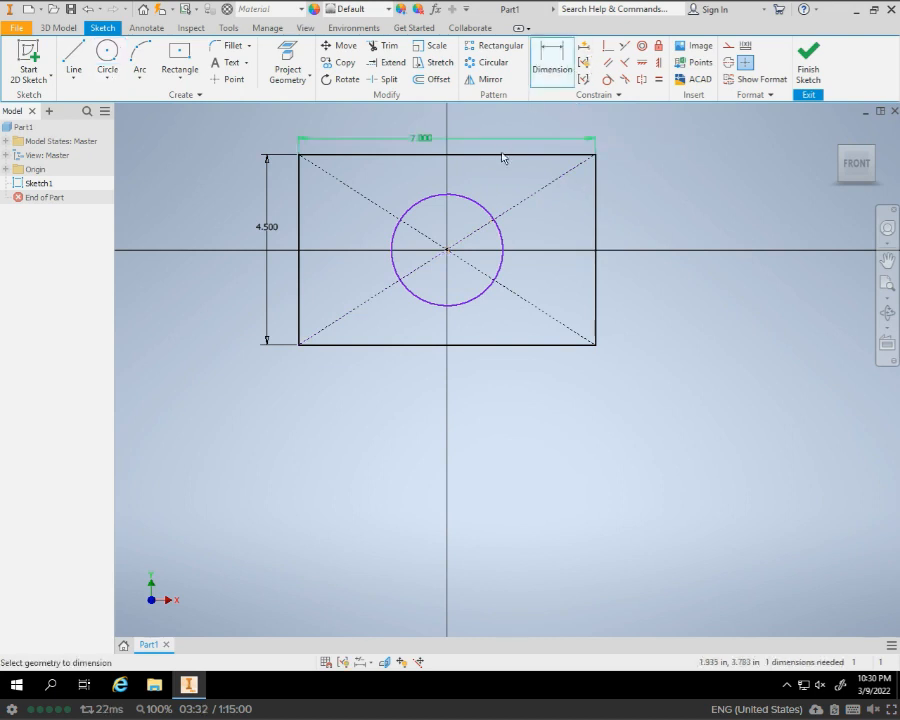
left_click(483, 205)
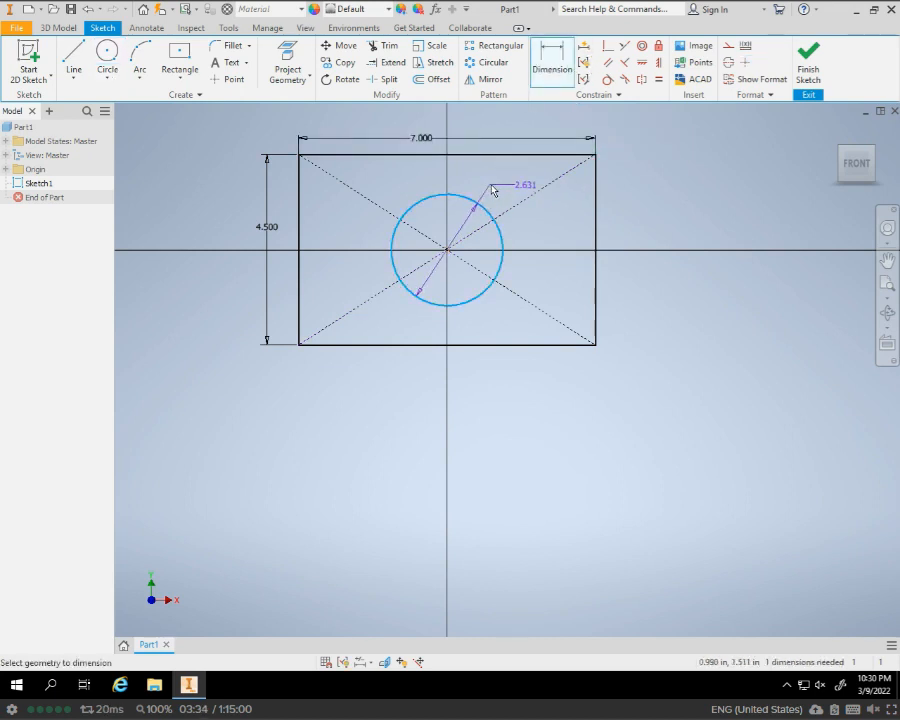
left_click(488, 187)
type("3")
key("Return")
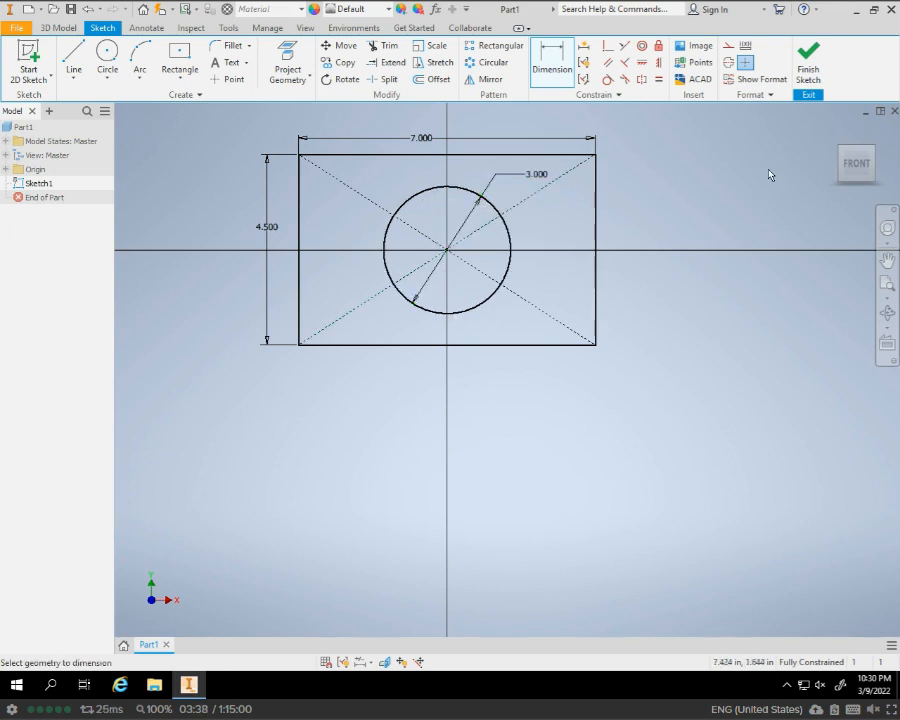
Finish the sketch and extrude the rectangular profile around the circle to a thickness of 0.25 in.
left_click(806, 68)
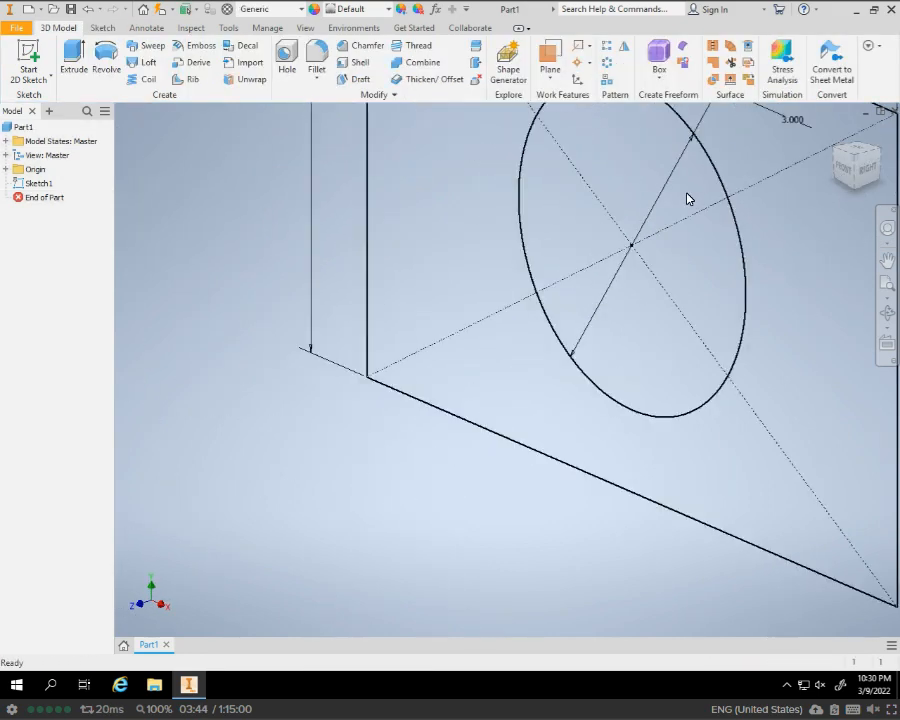
scroll(690, 195, "up", 5)
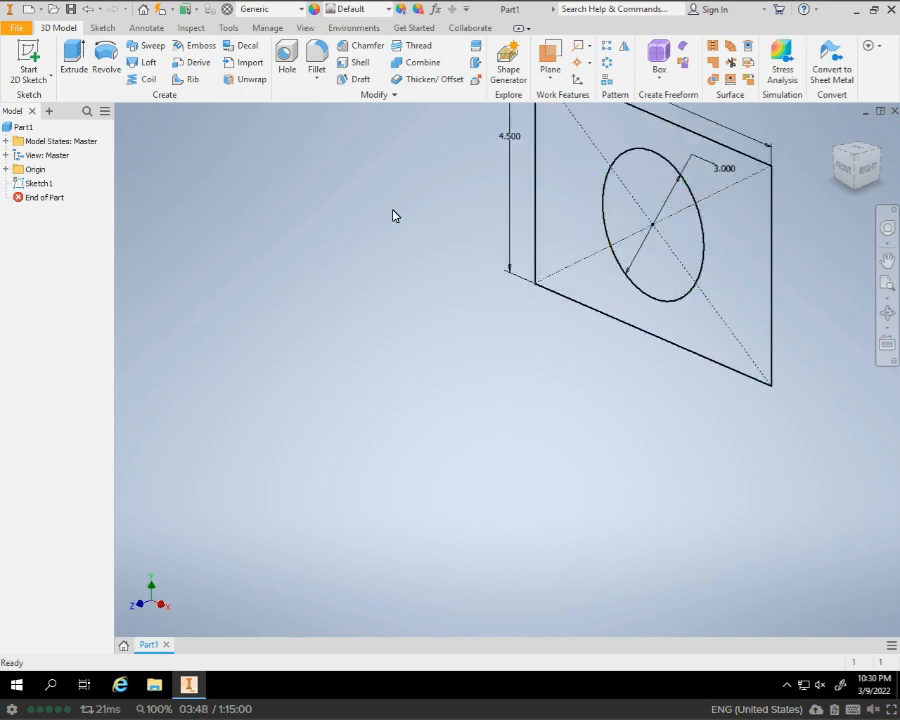
key("Home")
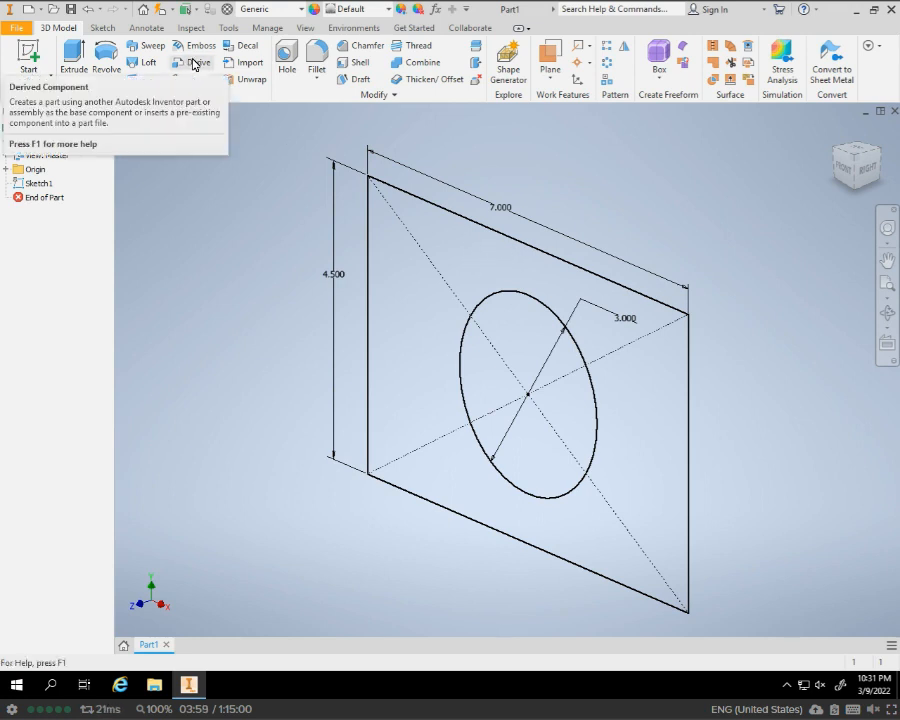
left_click(77, 50)
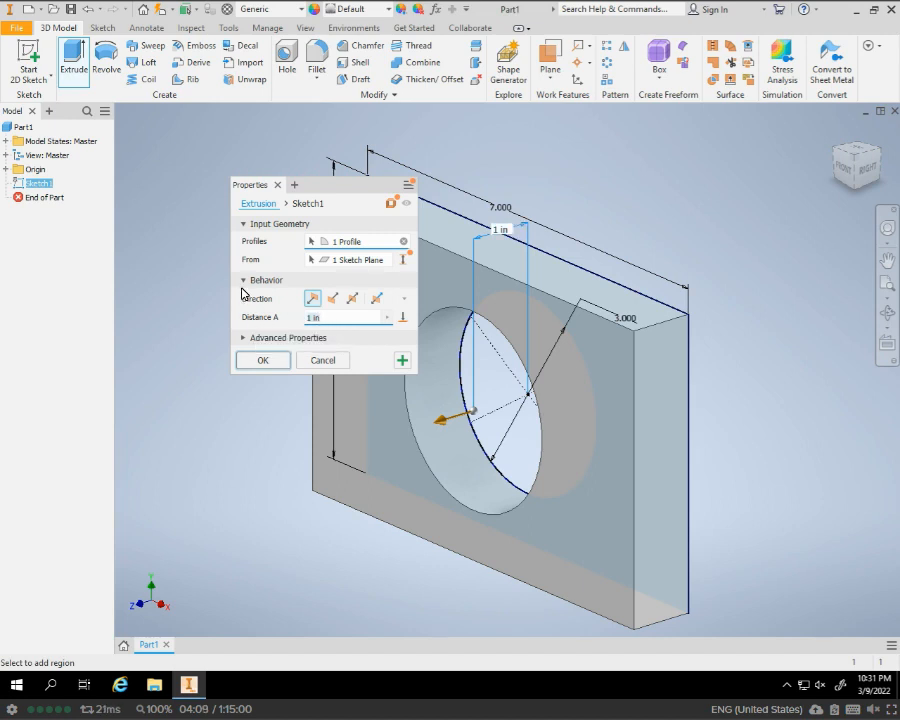
type(".25")
key("Return")
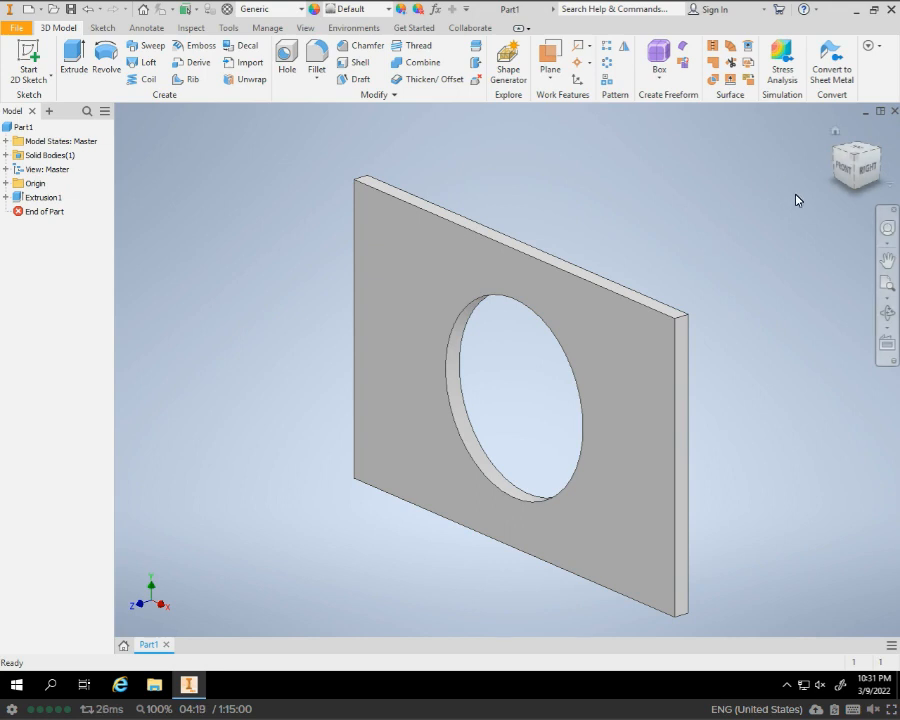
left_click(879, 158)
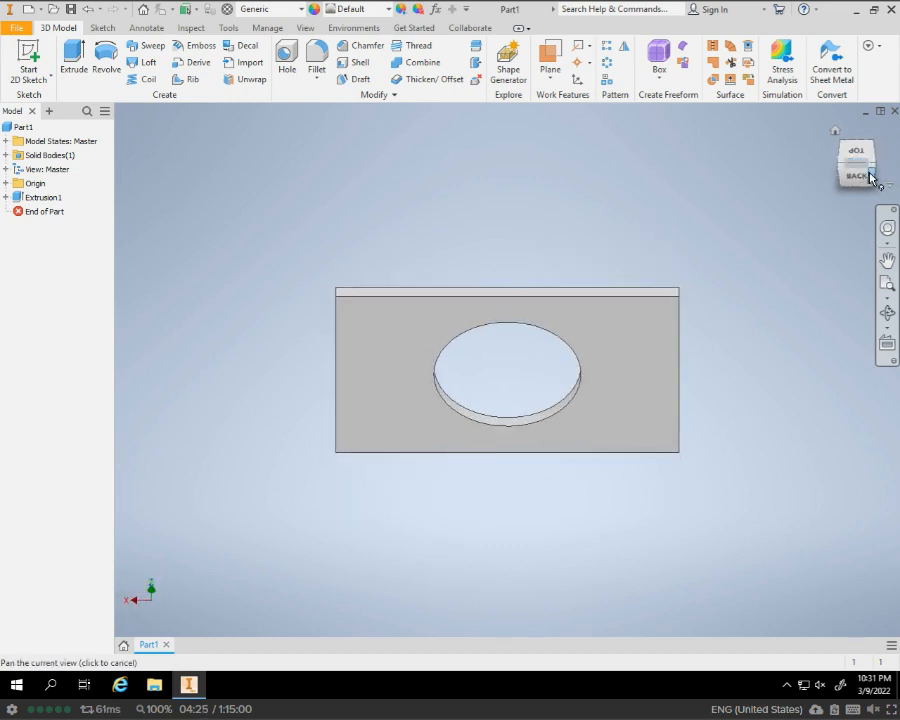
left_click(872, 168)
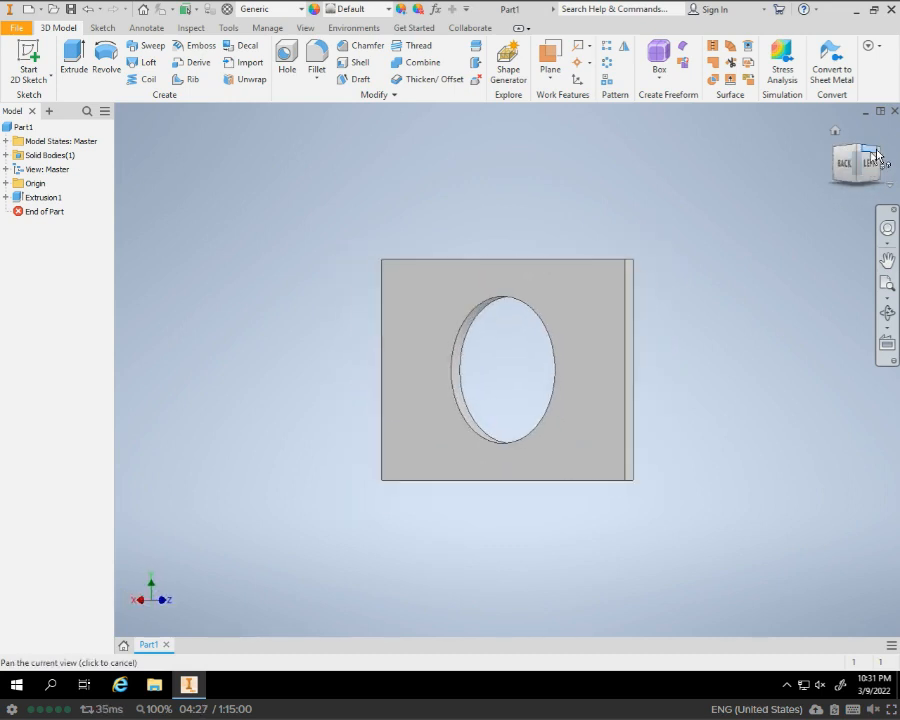
left_click(836, 137)
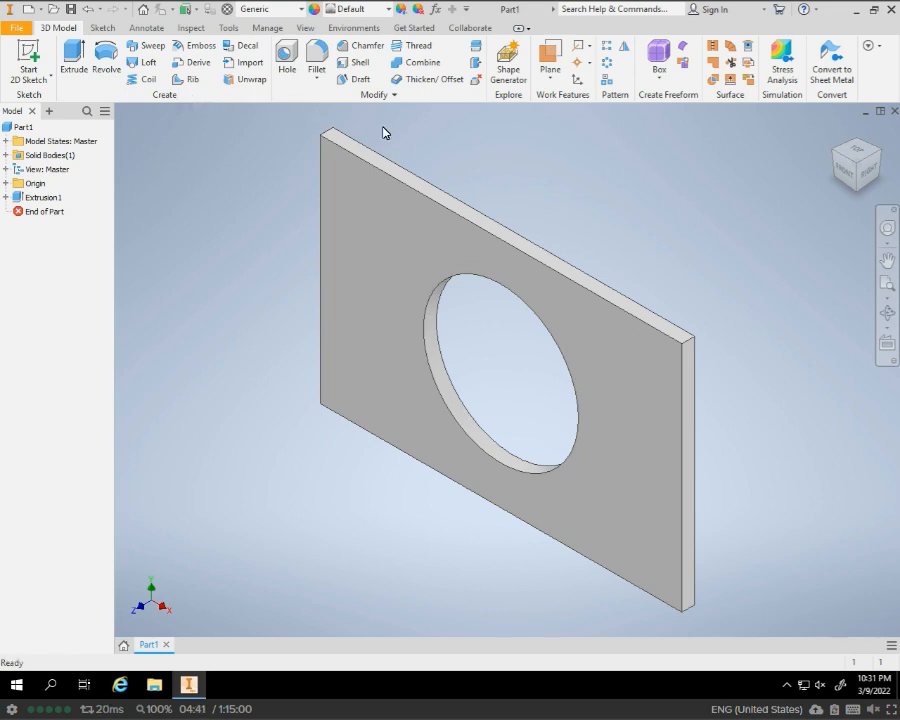
Fillet the plate's four short corner edges with a constant radius of 1 in.
left_click(312, 80)
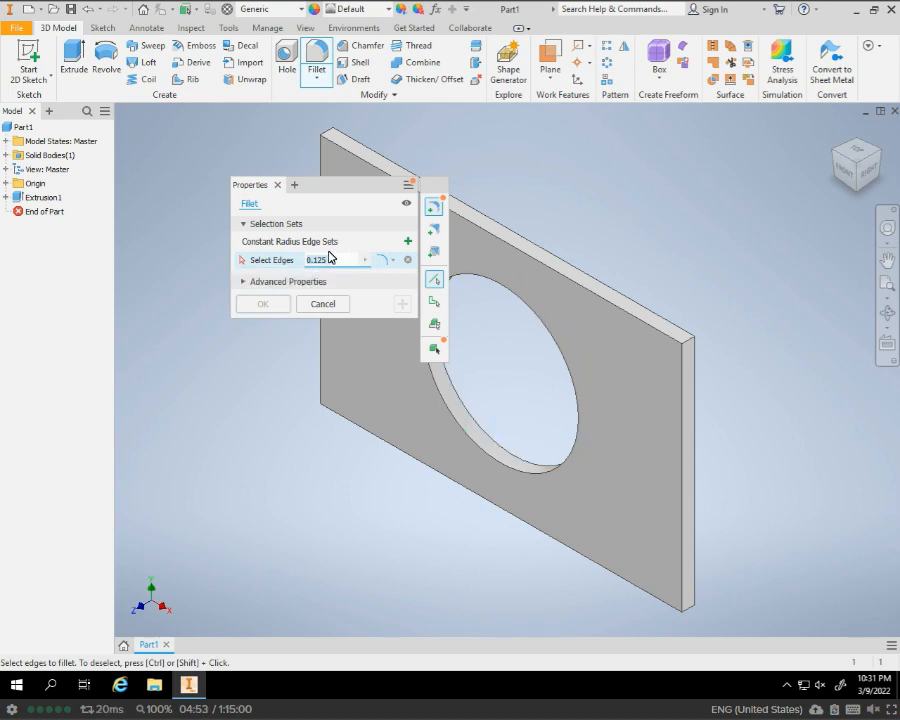
type("1")
left_click(688, 341)
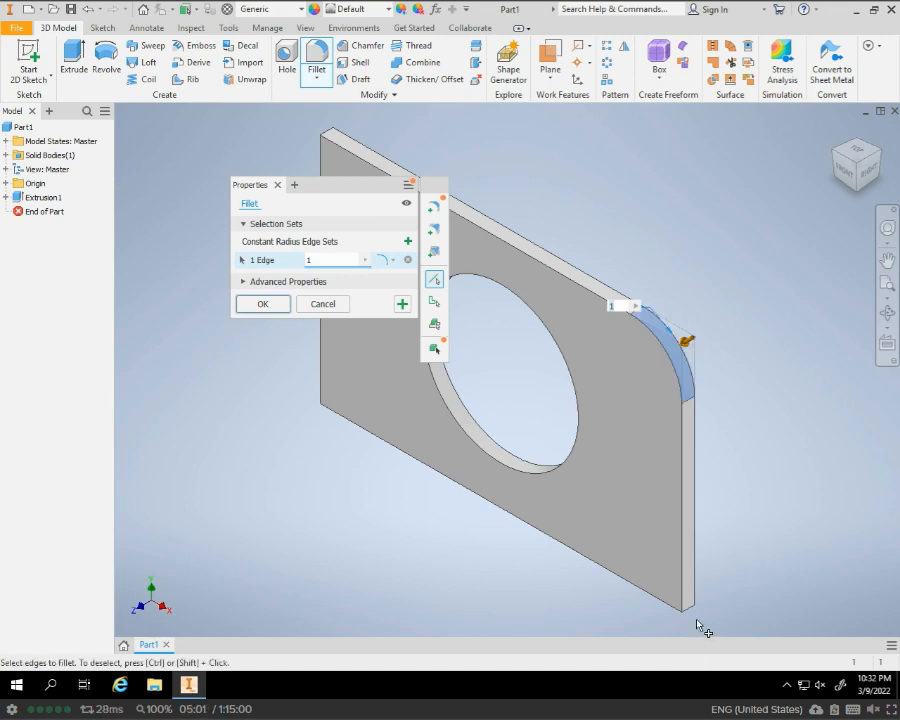
left_click(691, 611)
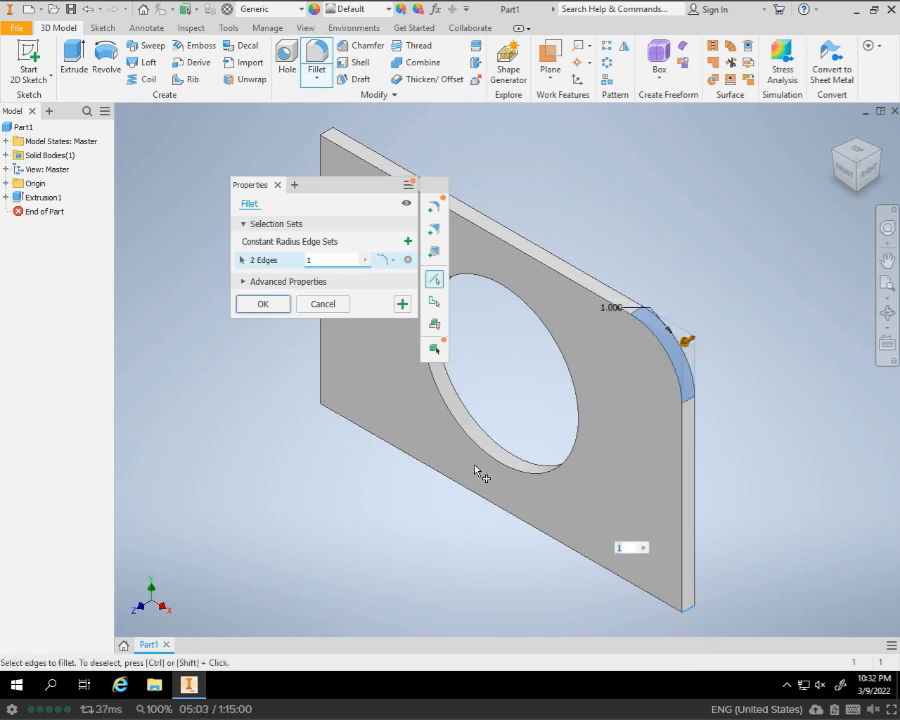
left_click(327, 133)
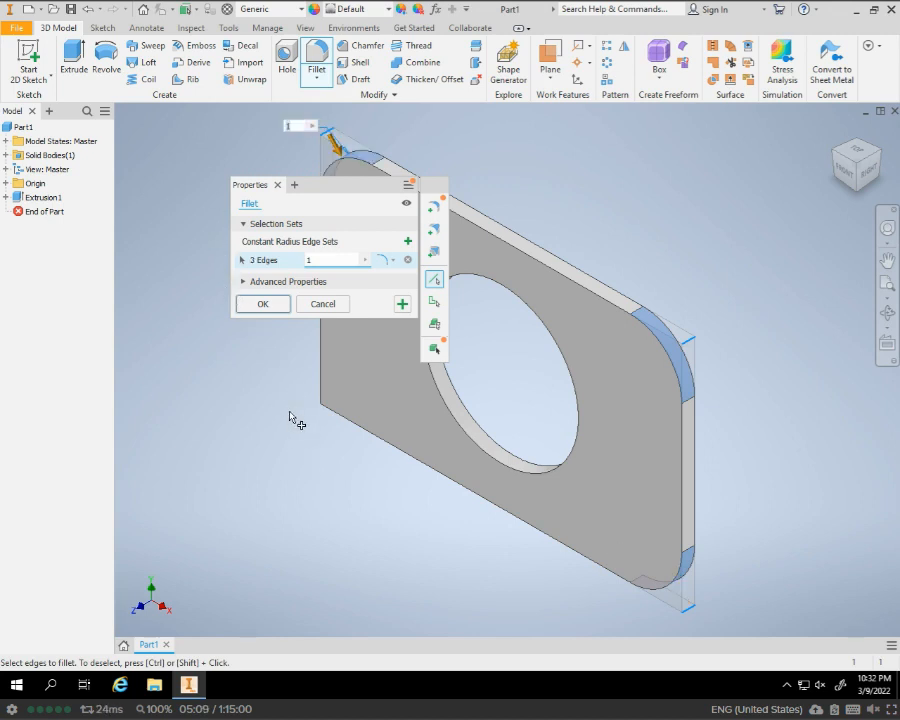
key("F4")
left_click_drag(317, 435, 632, 425)
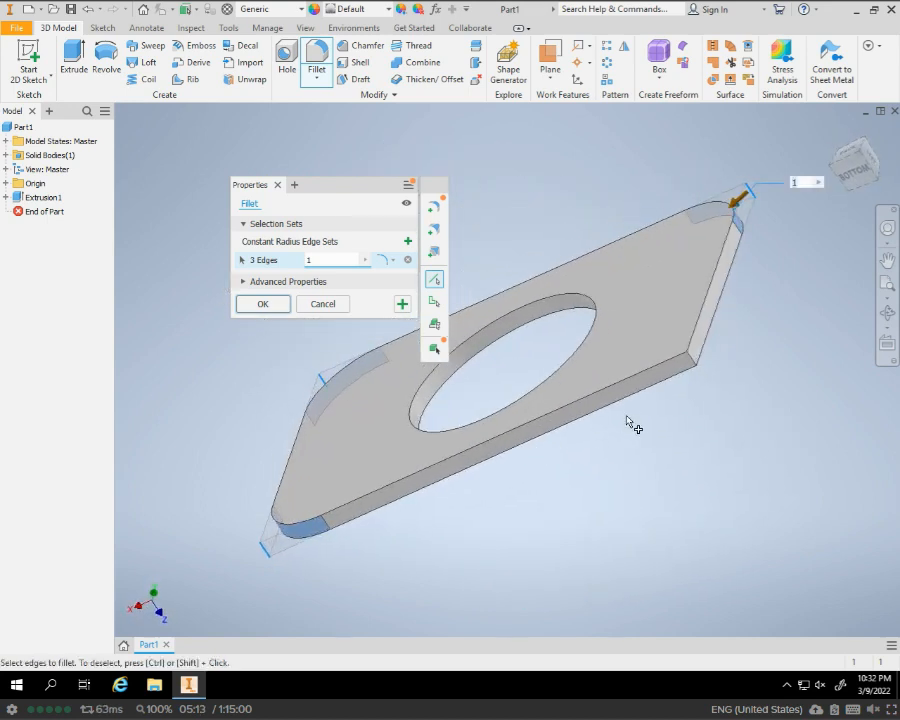
left_click(693, 360)
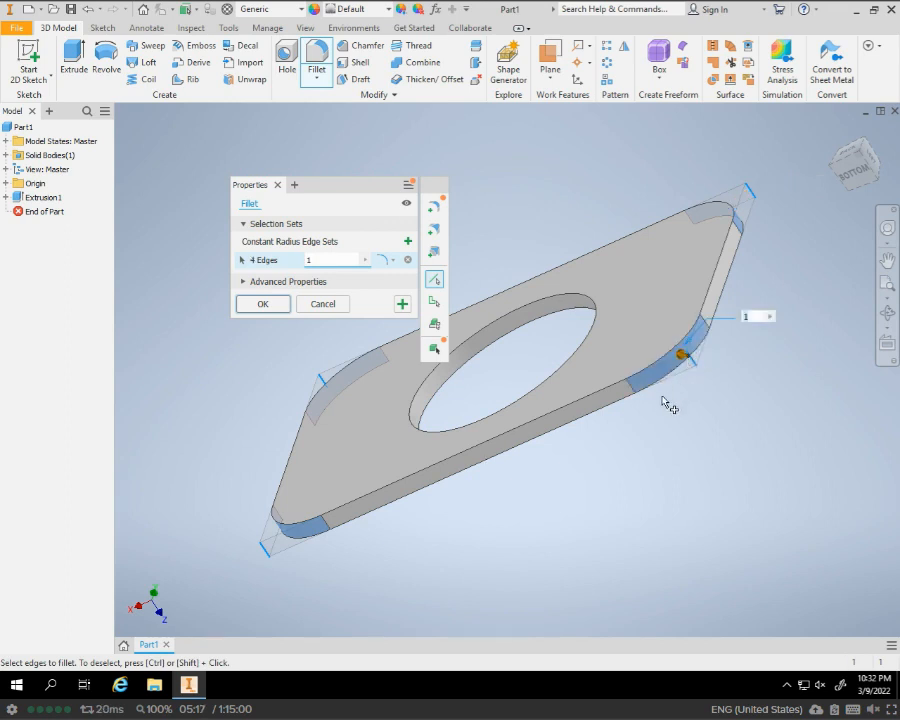
left_click(265, 304)
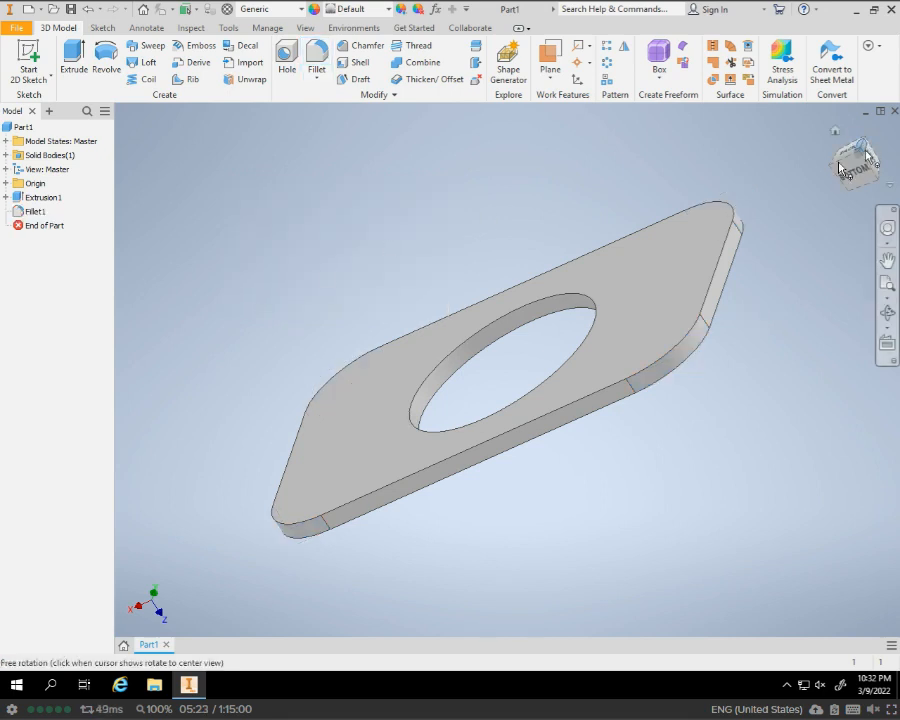
left_click(834, 131)
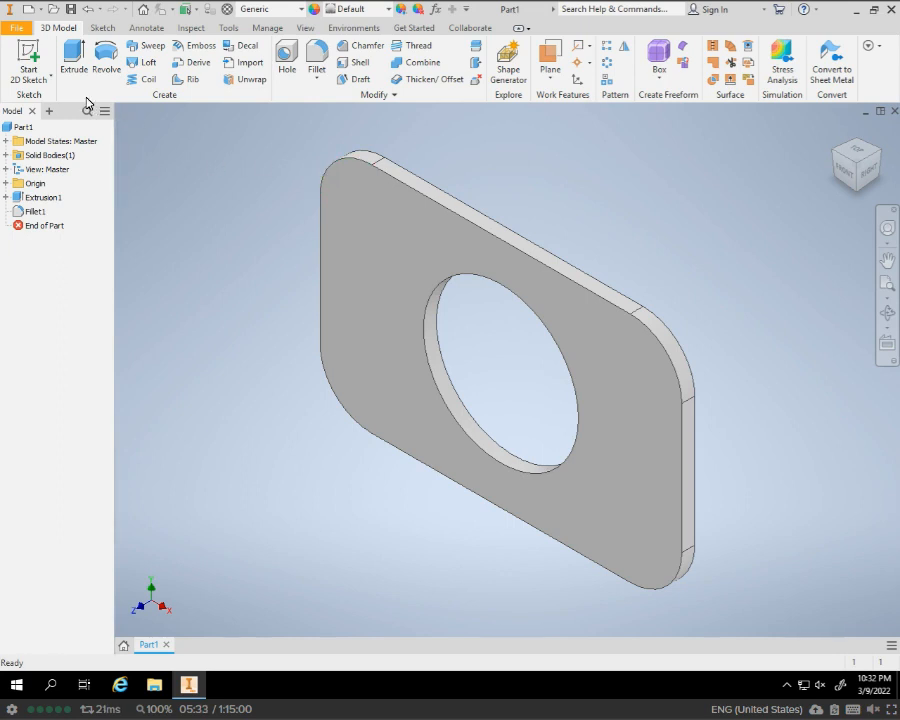
Create a sketch on the plate's front face, project the face's outline and corner arc centers into it, and finish the sketch.
left_click(30, 55)
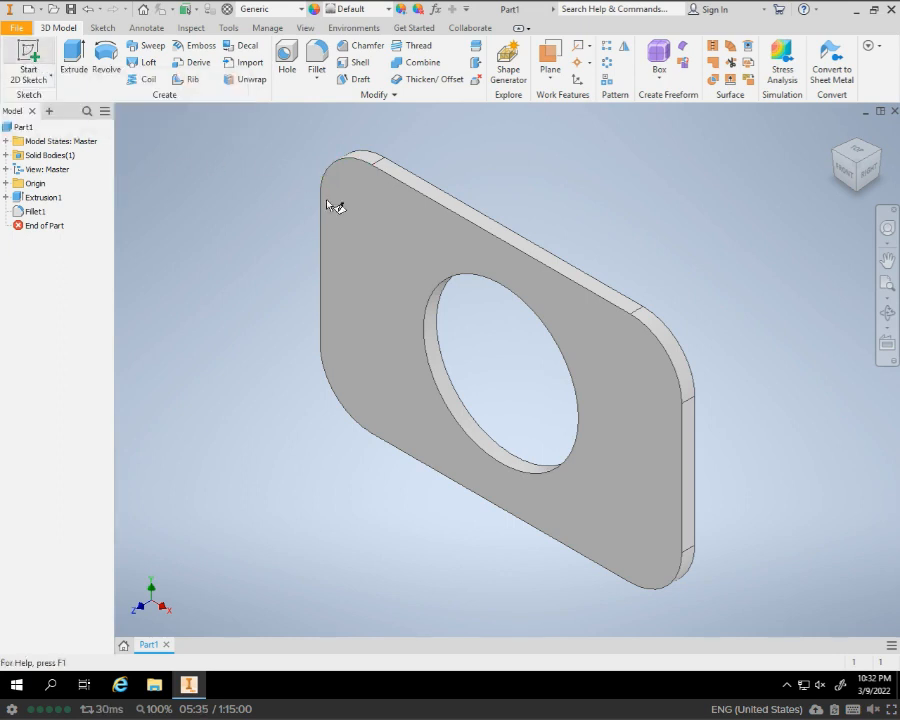
left_click(390, 229)
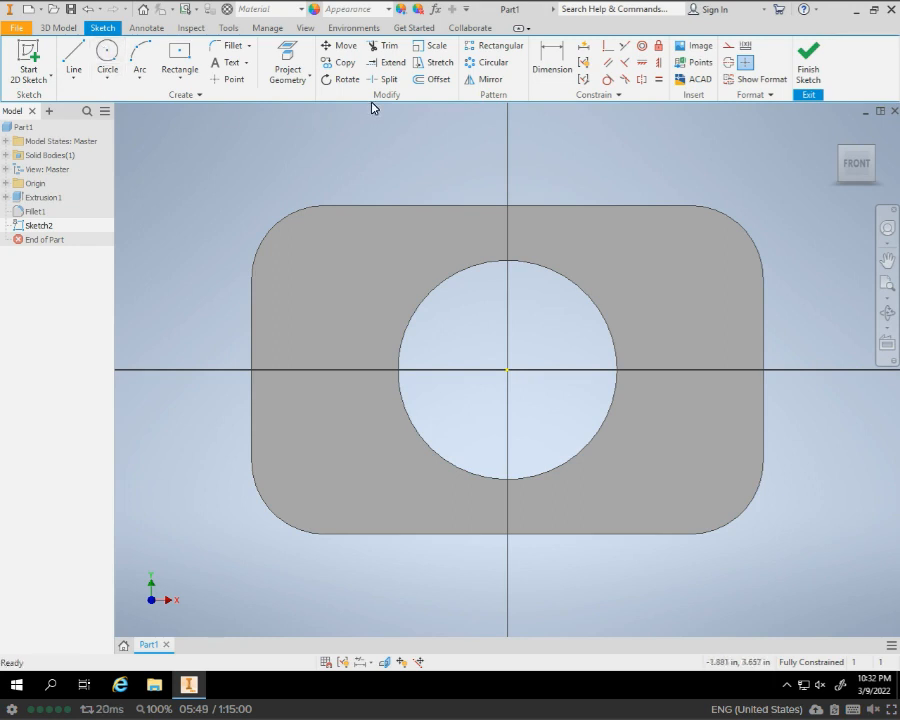
left_click(288, 60)
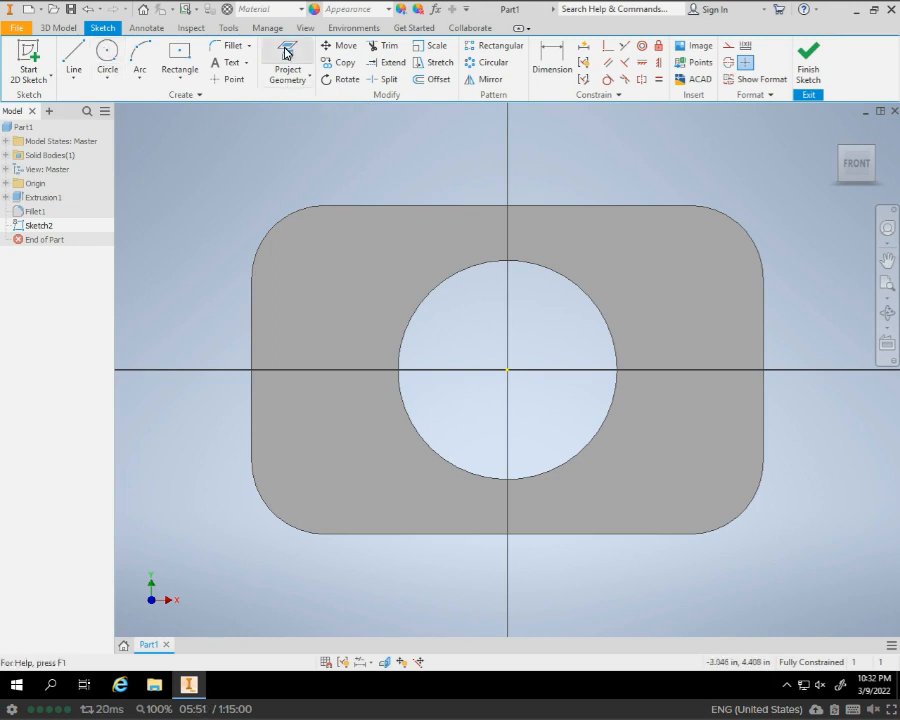
left_click(346, 267)
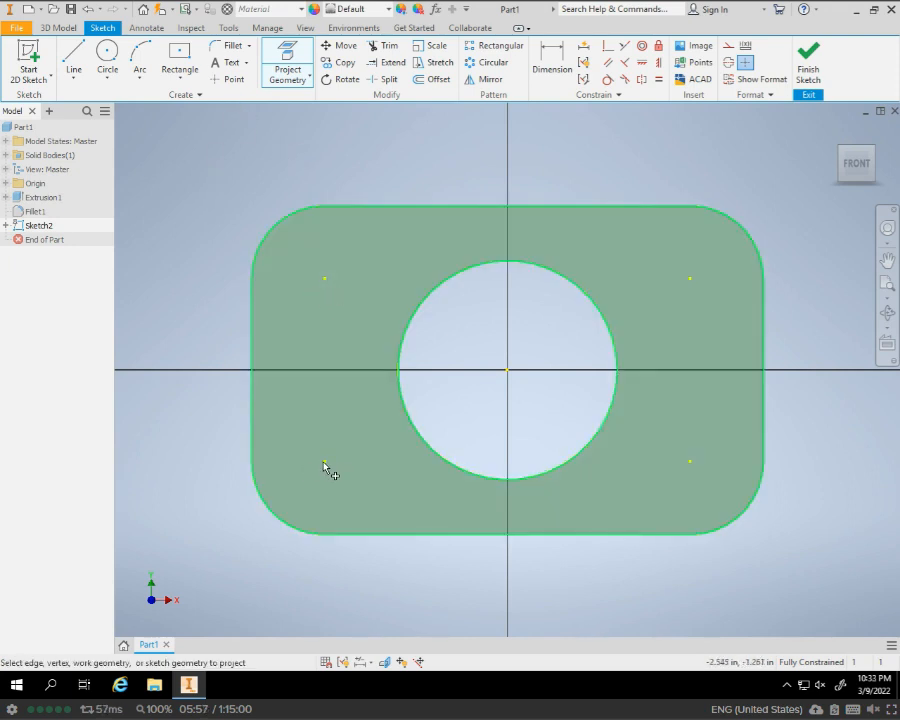
left_click(684, 468)
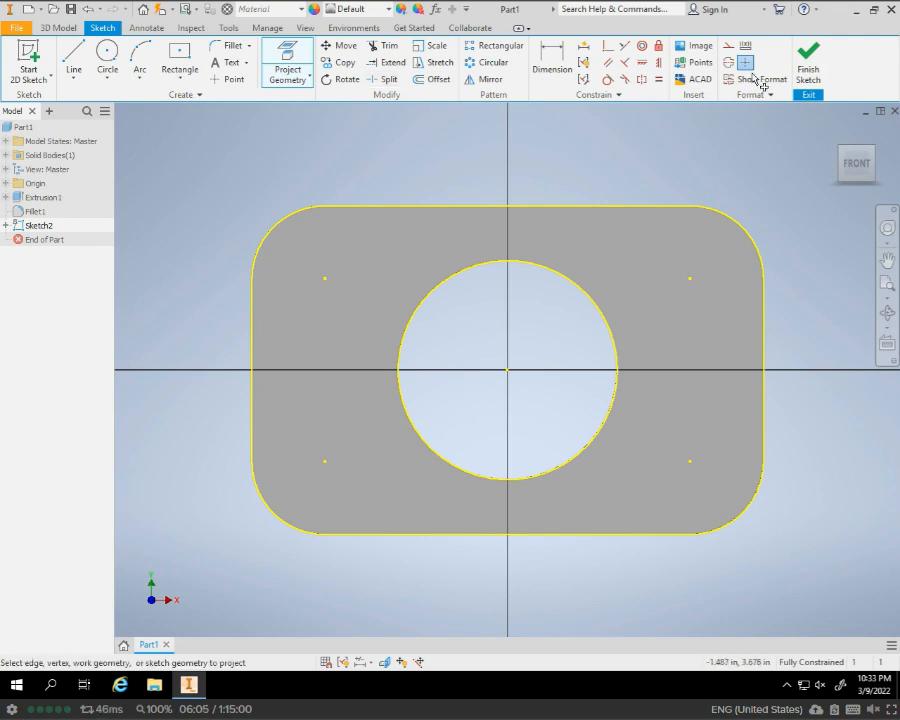
left_click(808, 66)
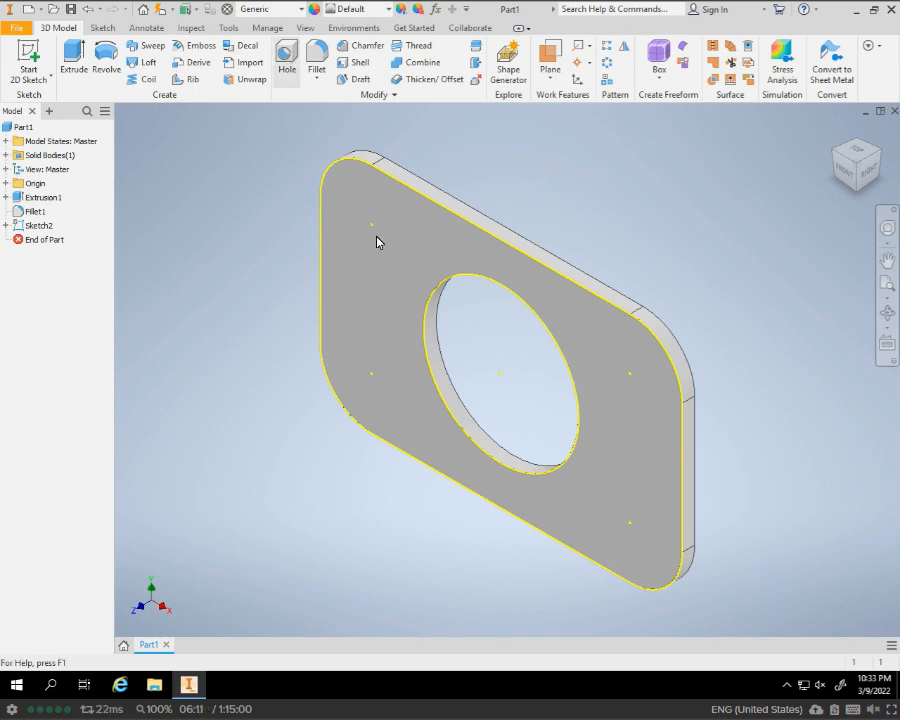
key("h")
left_click_drag(330, 192, 781, 160)
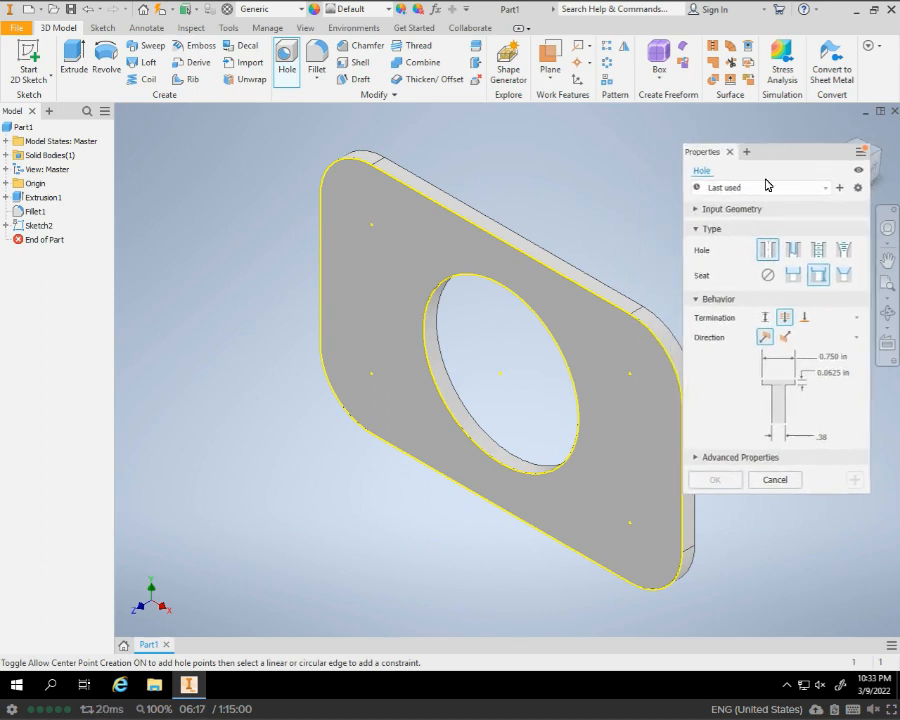
left_click_drag(775, 156, 436, 169)
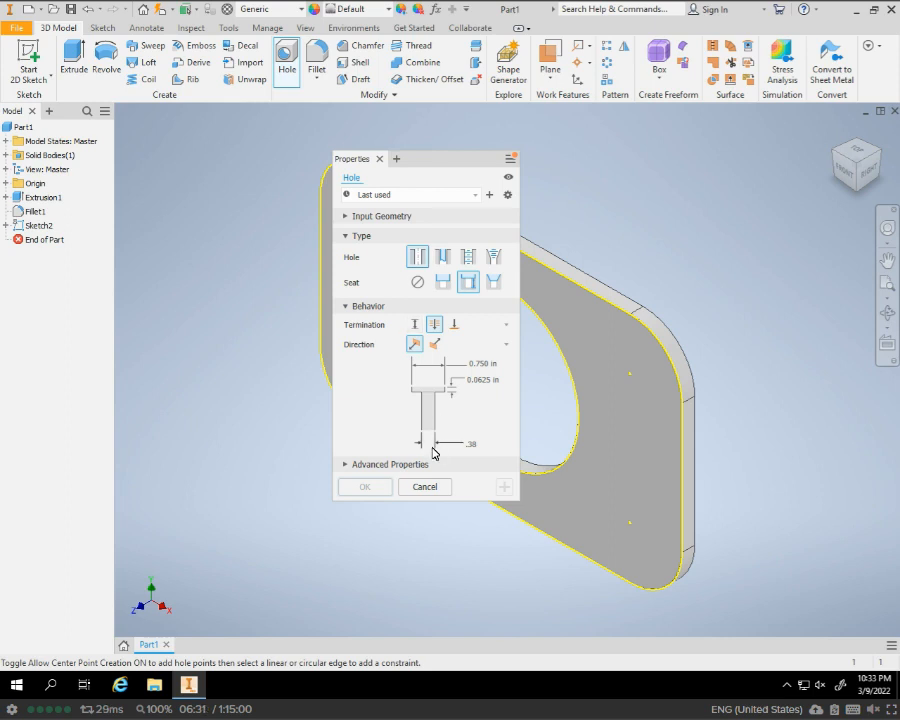
left_click(348, 237)
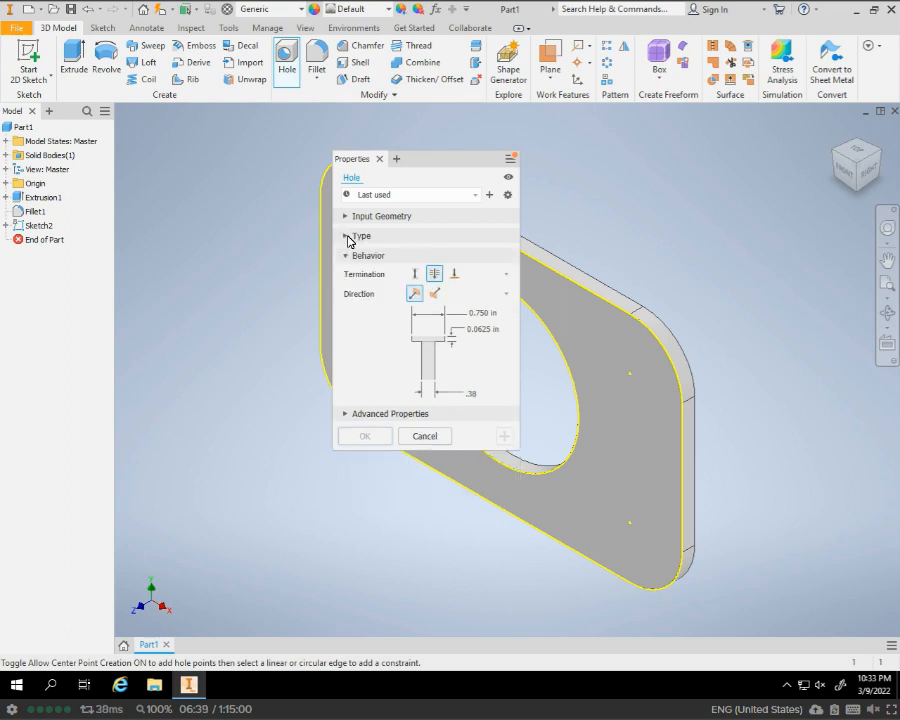
left_click(348, 237)
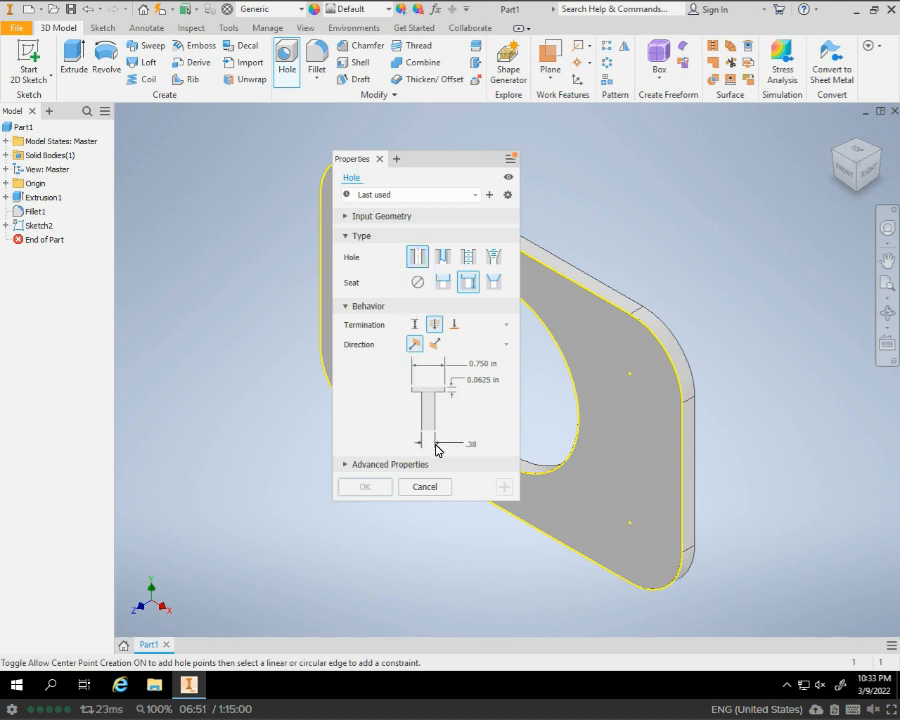
left_click(476, 445)
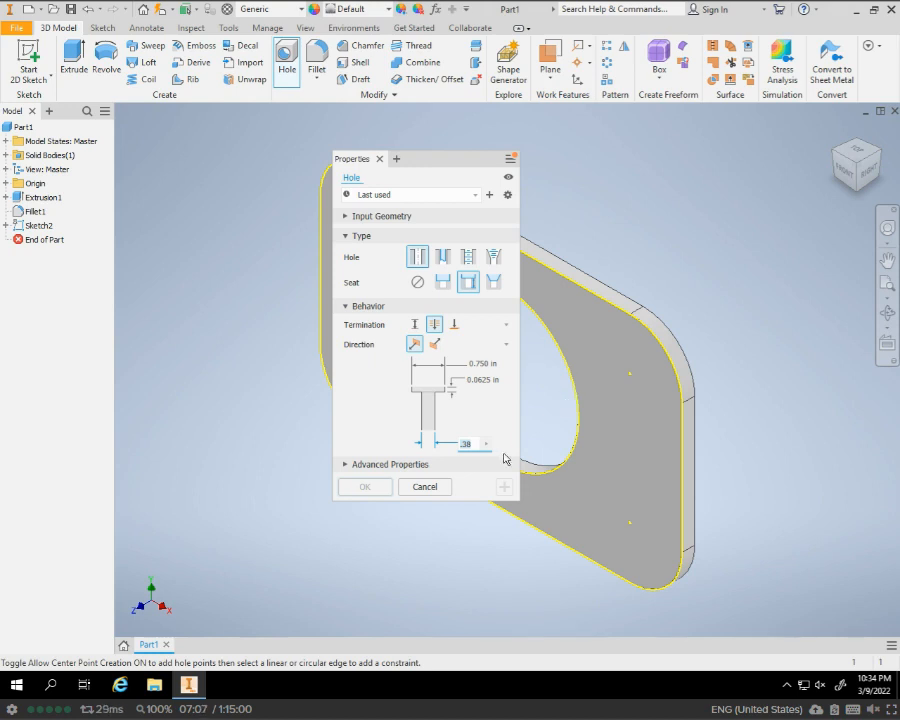
type(".75")
left_click(631, 380)
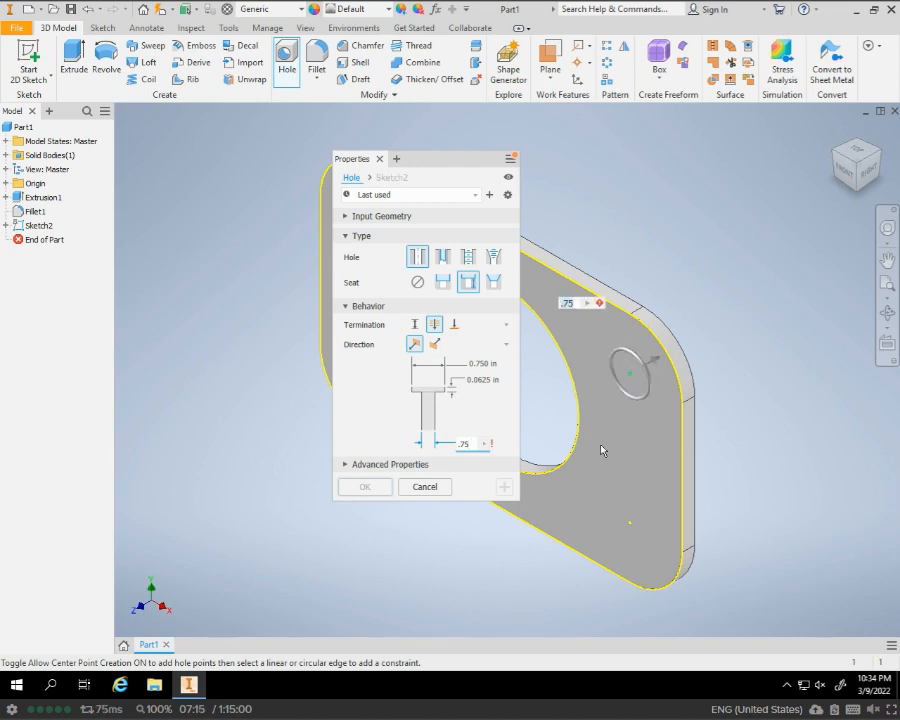
left_click(628, 527)
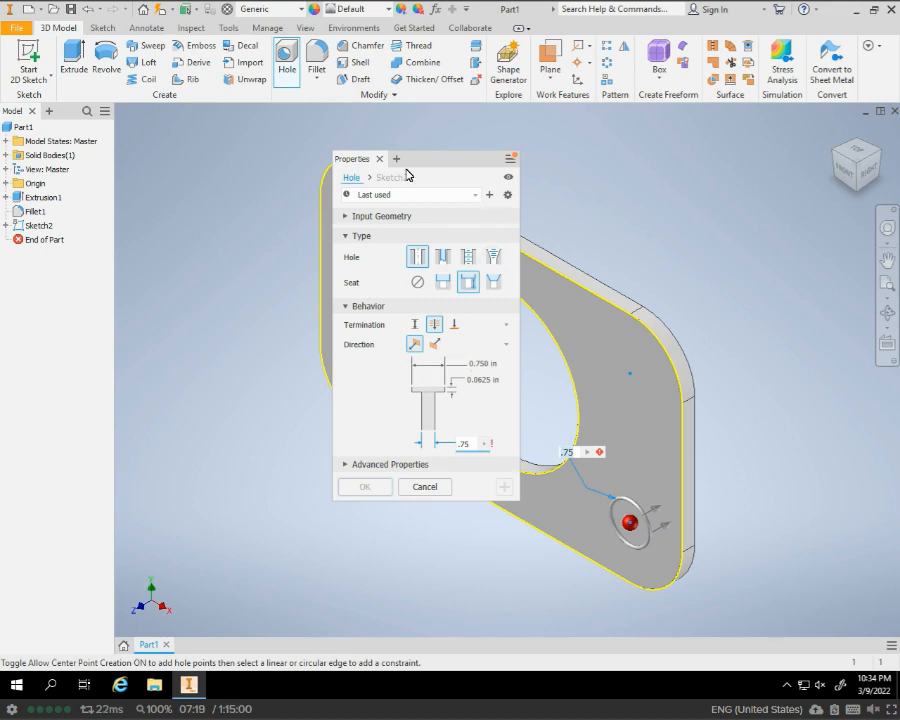
left_click_drag(435, 174, 759, 187)
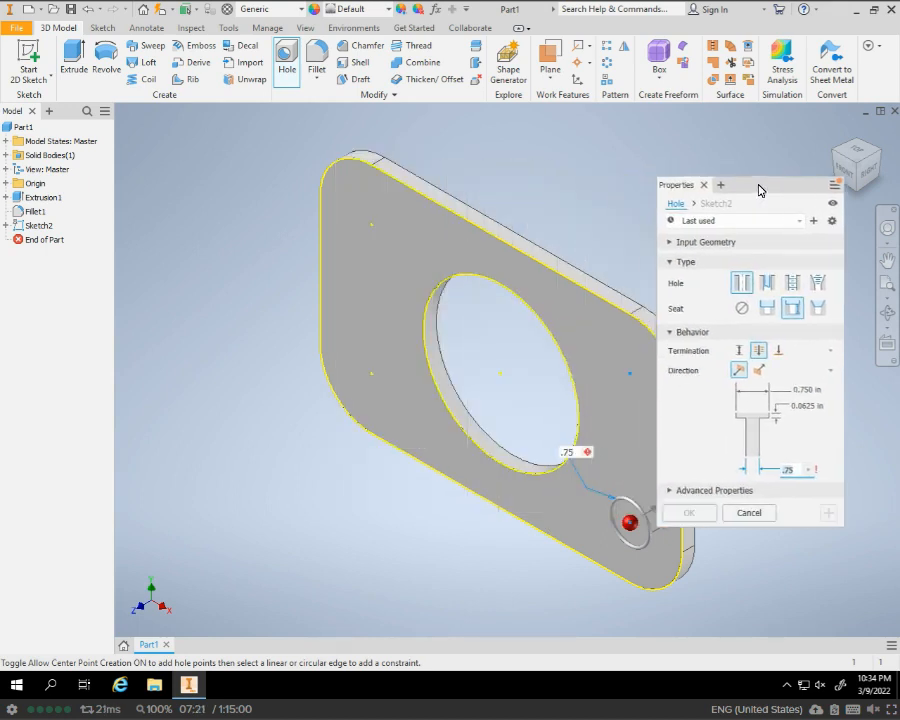
left_click(372, 224)
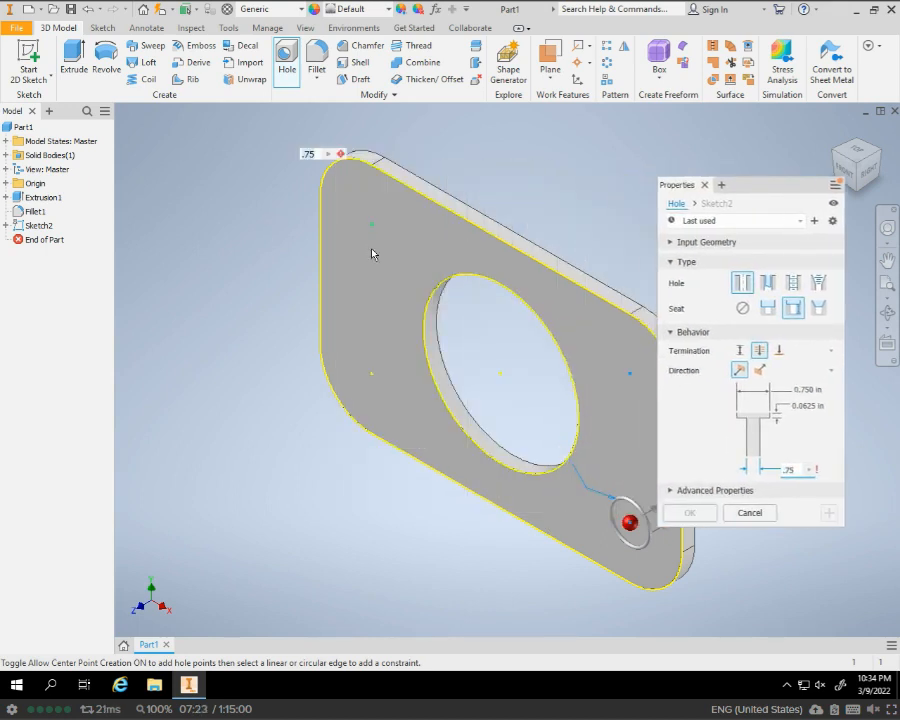
left_click(371, 378)
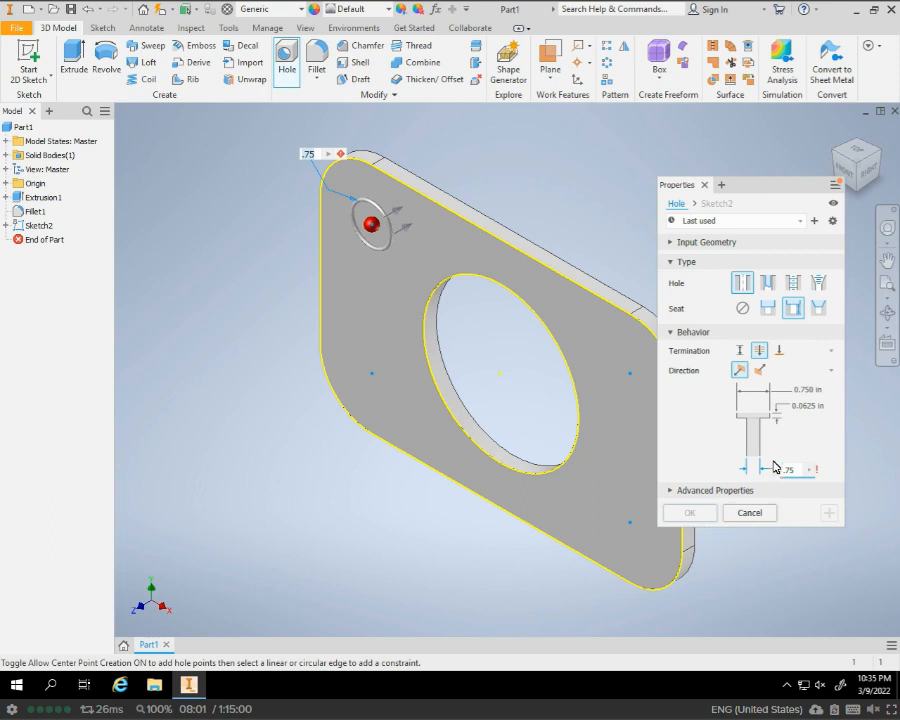
left_click(760, 372)
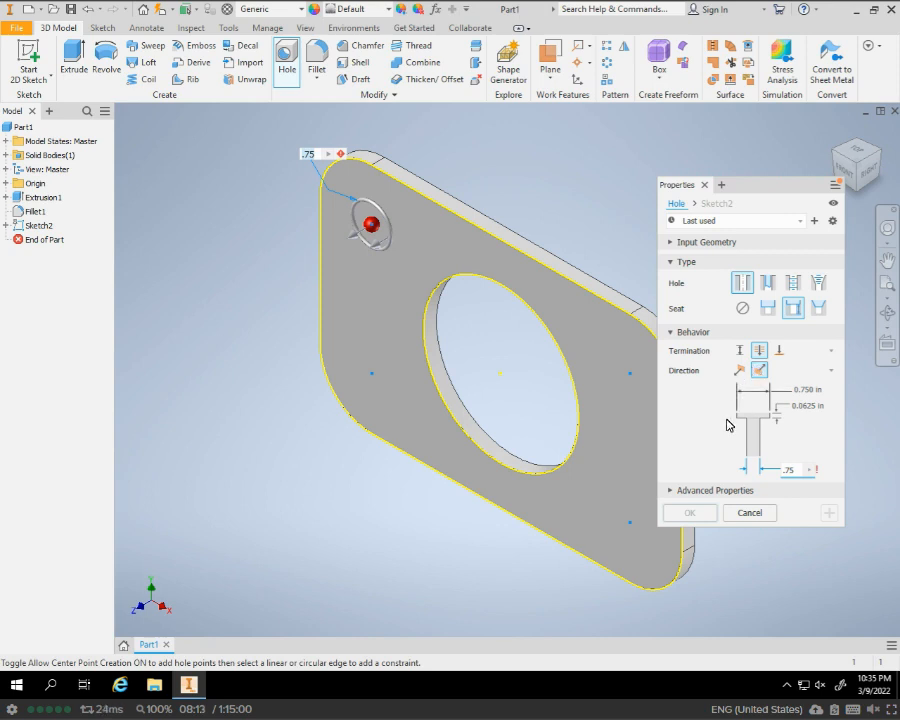
left_click(780, 350)
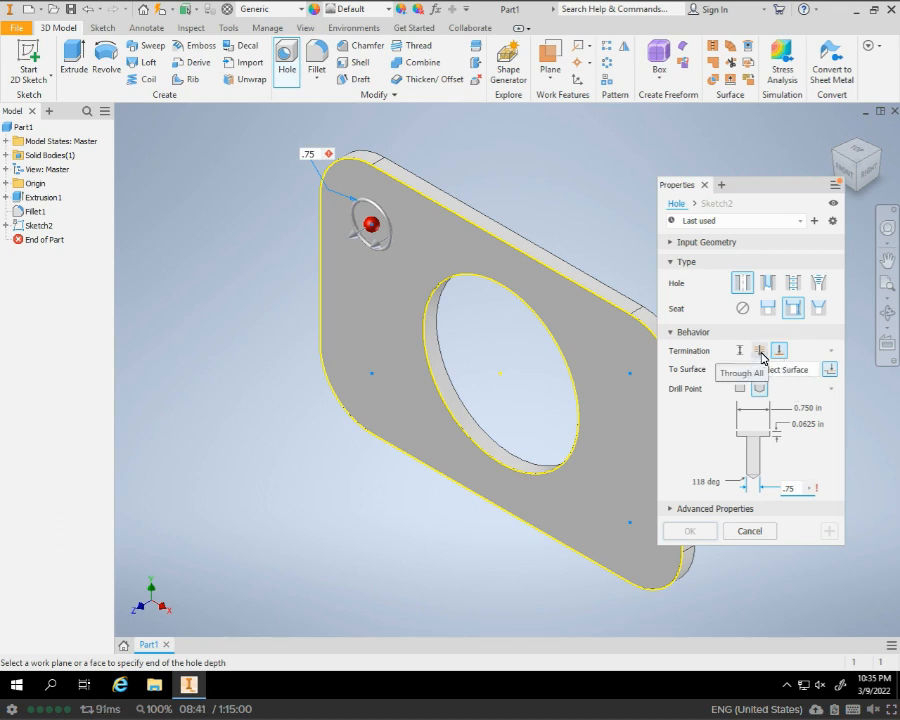
left_click(760, 352)
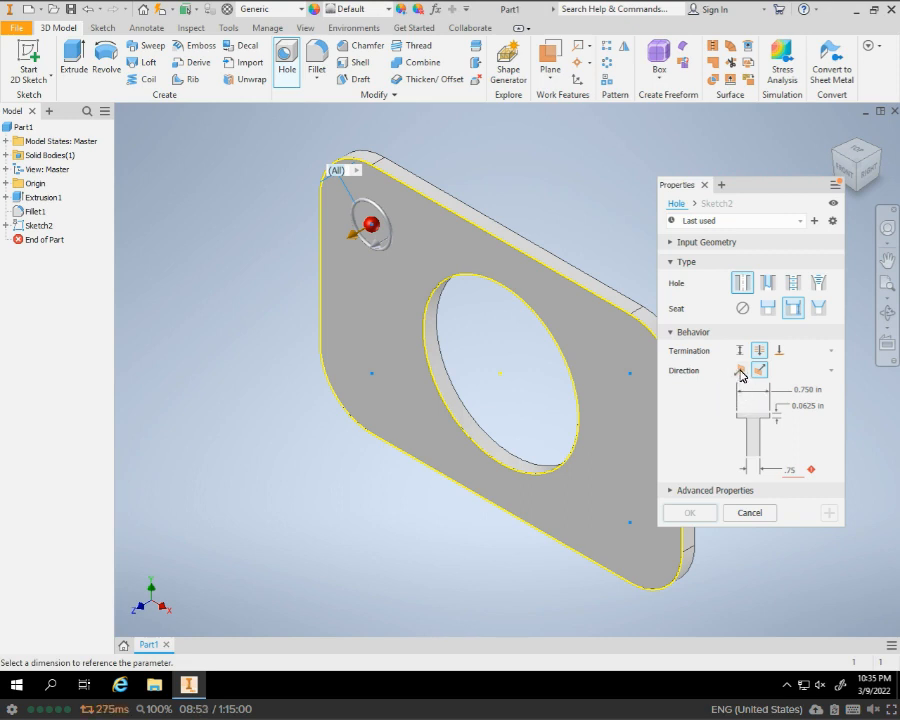
left_click(740, 372)
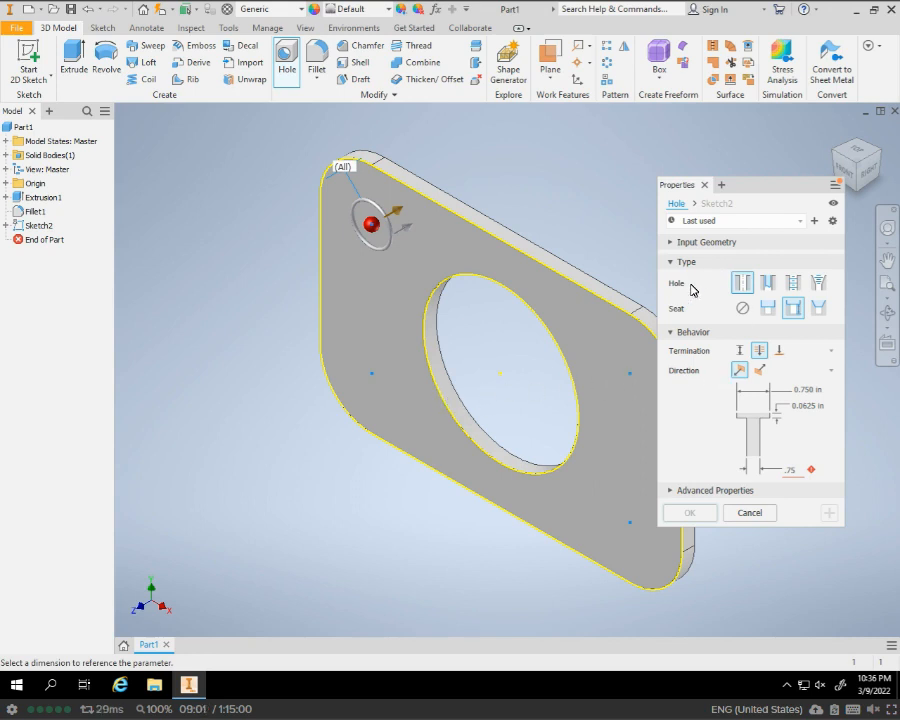
left_click_drag(655, 311, 467, 321)
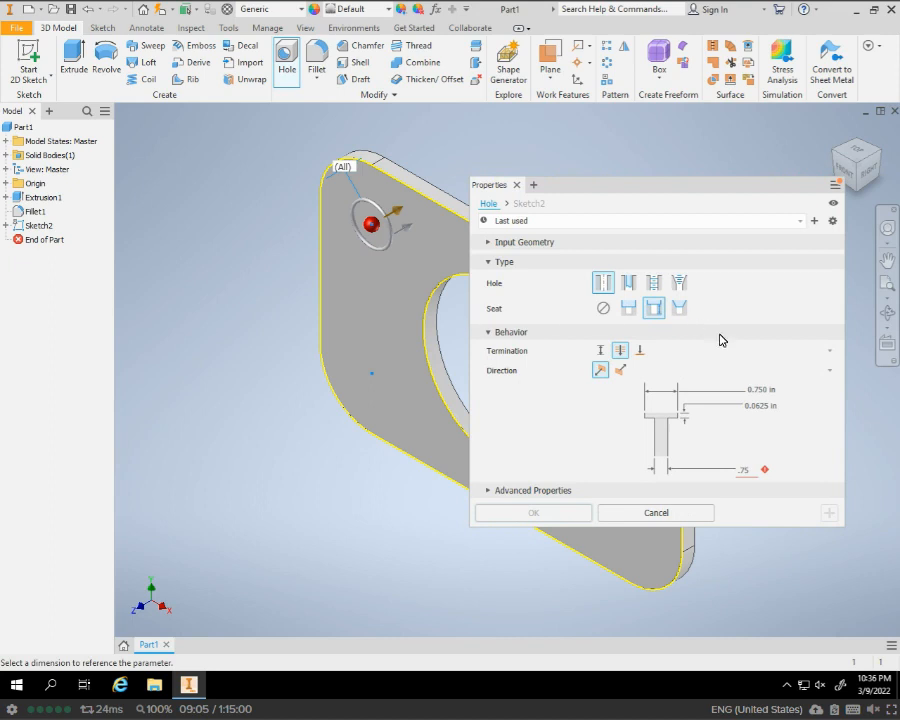
left_click(621, 371)
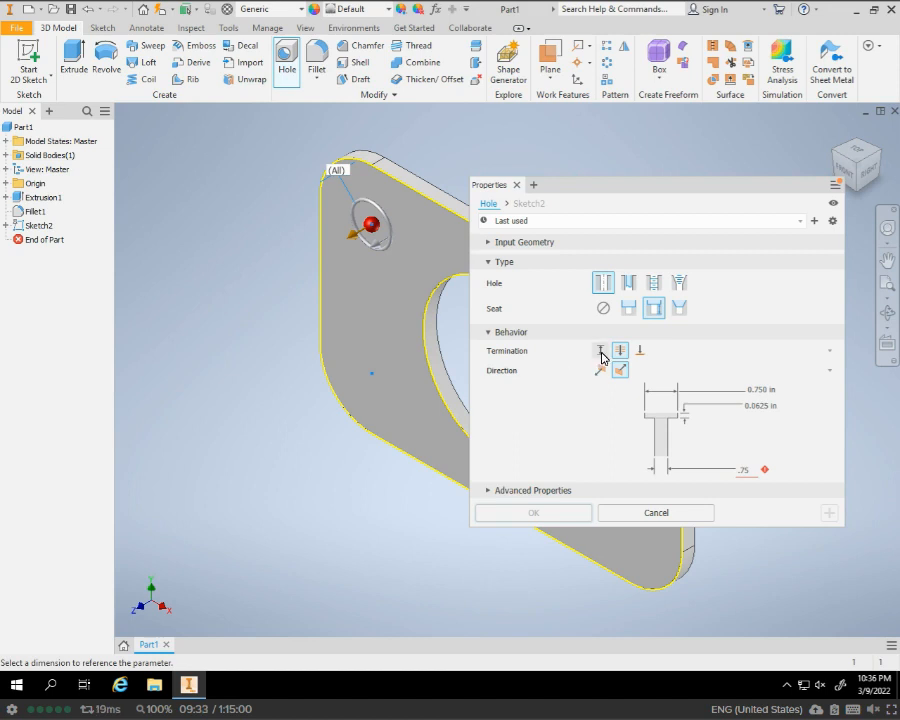
left_click(645, 511)
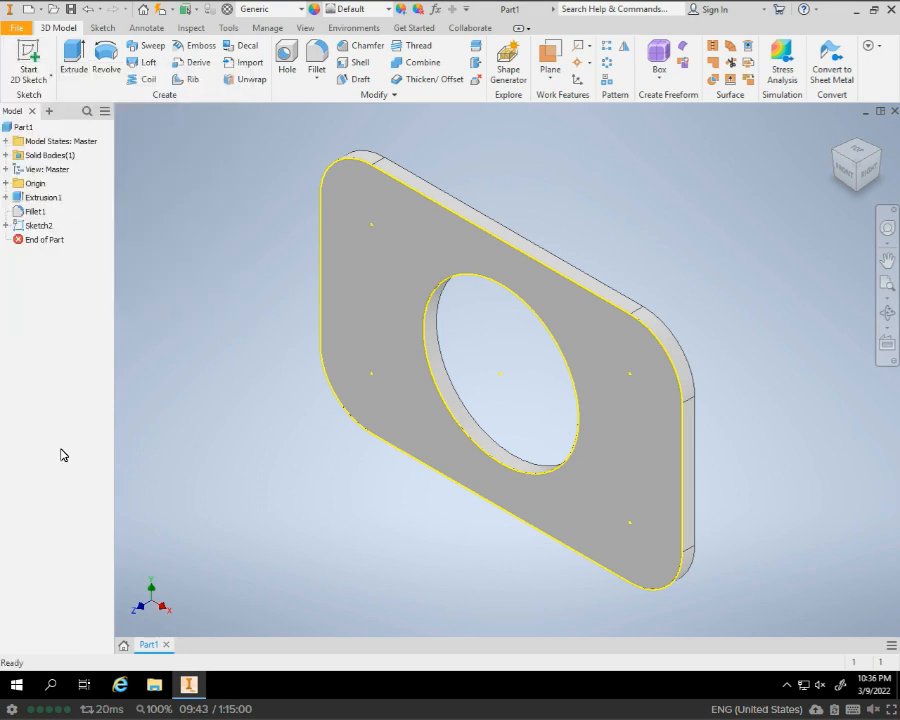
Reopen the front-face sketch and draw a 0.75 in diameter circle centered on each of the two upper corner arc centers.
double_click(38, 228)
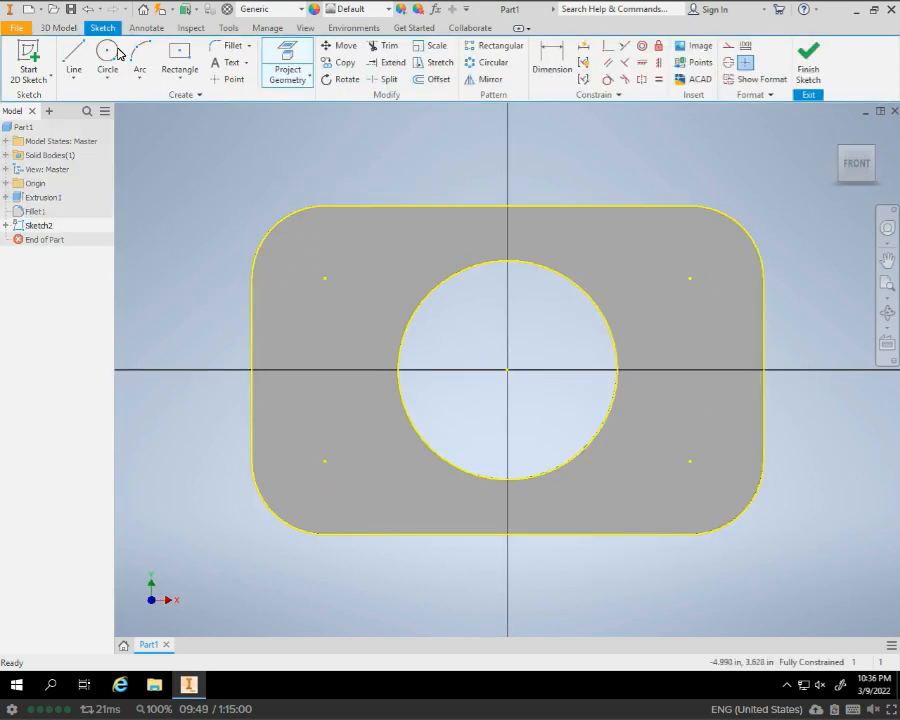
left_click(105, 52)
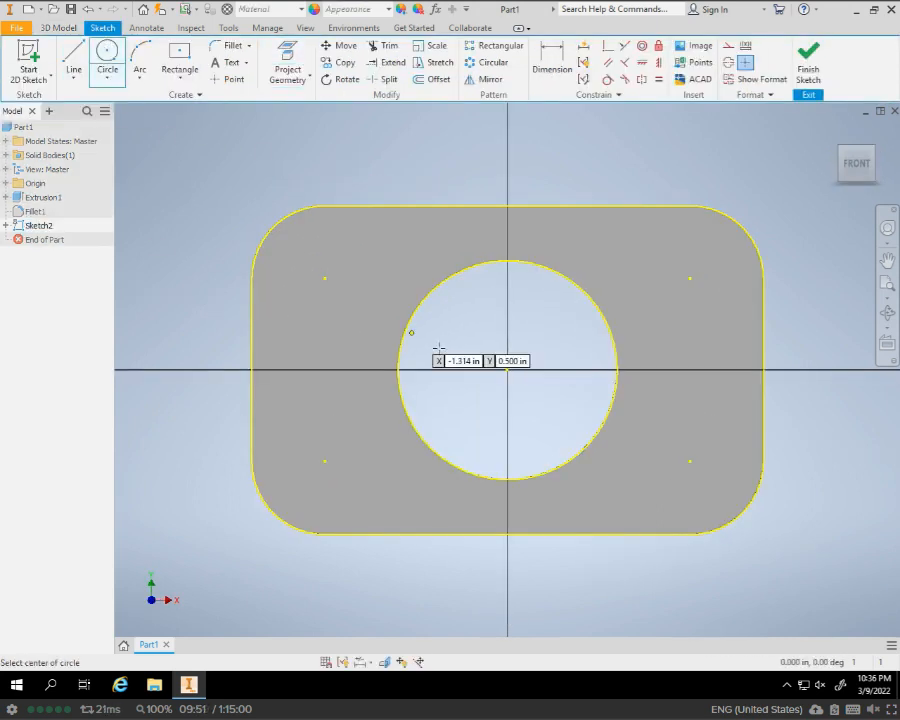
left_click(325, 278)
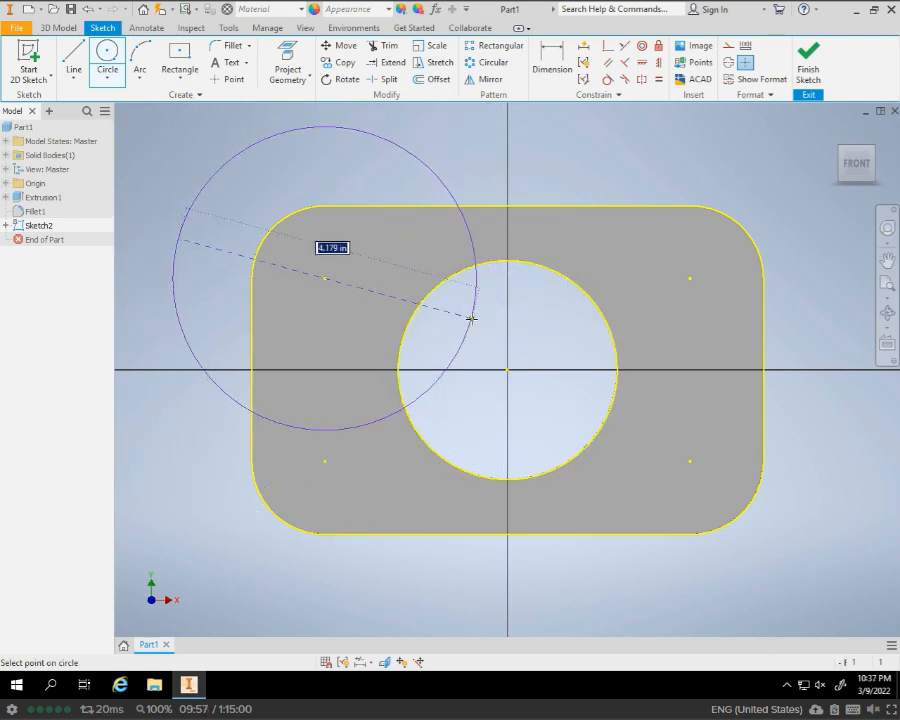
type(".75")
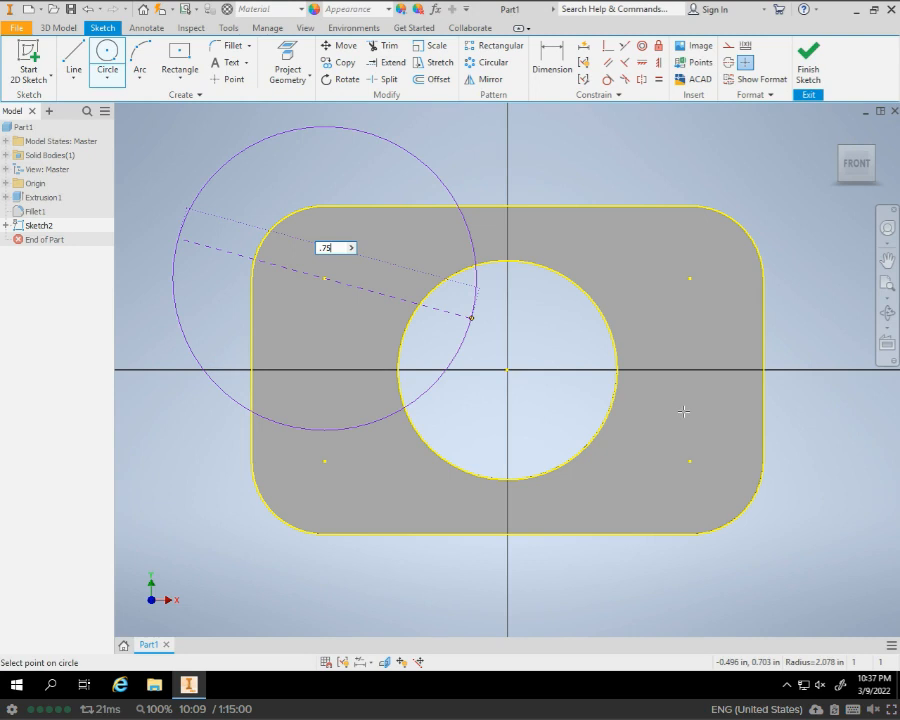
key("Return")
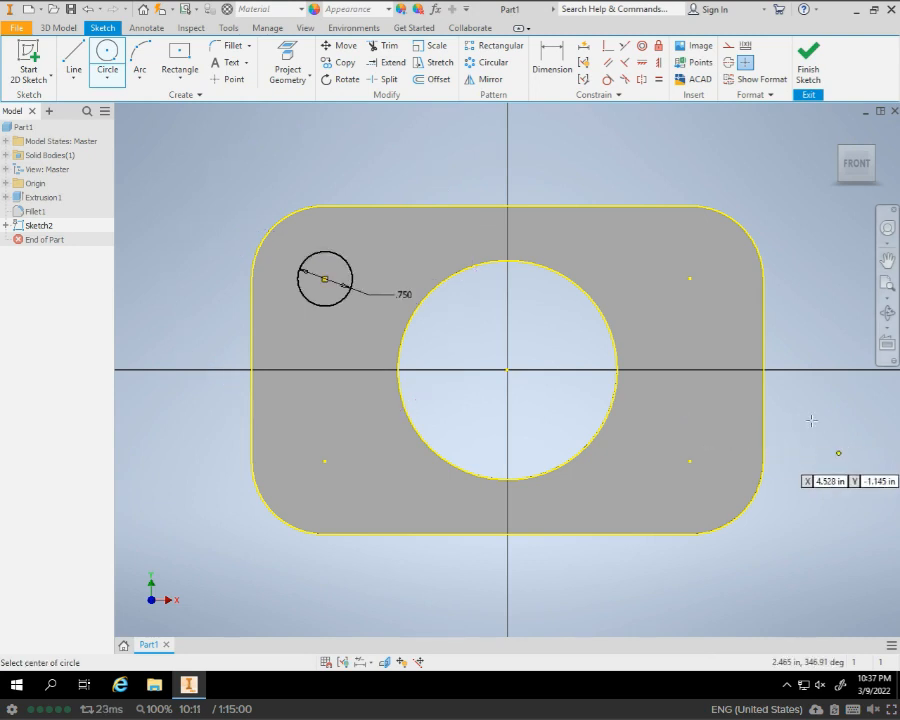
left_click(690, 279)
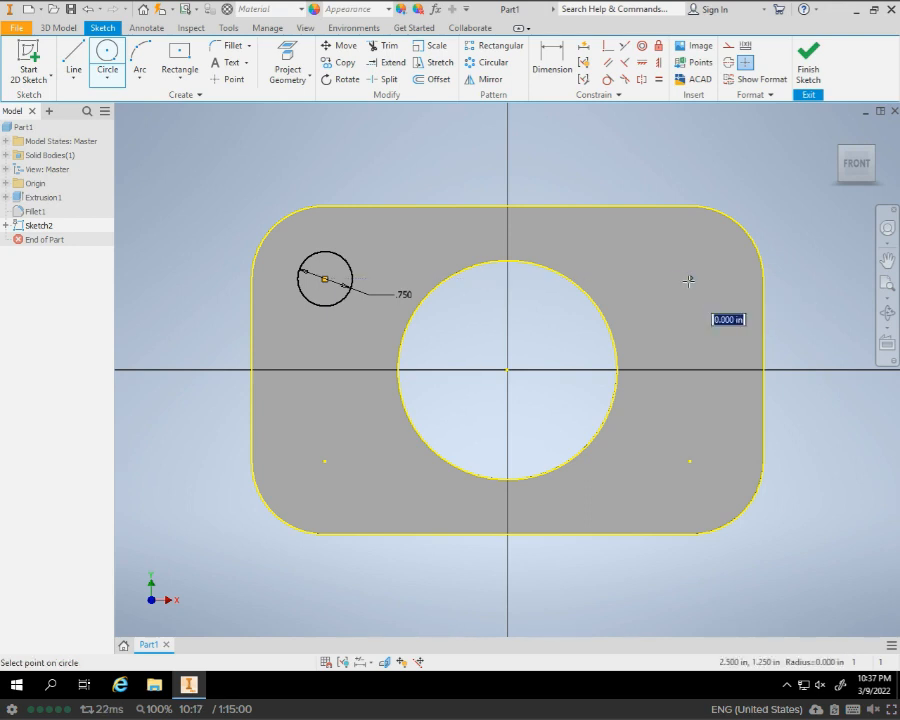
type(".75")
key("Return")
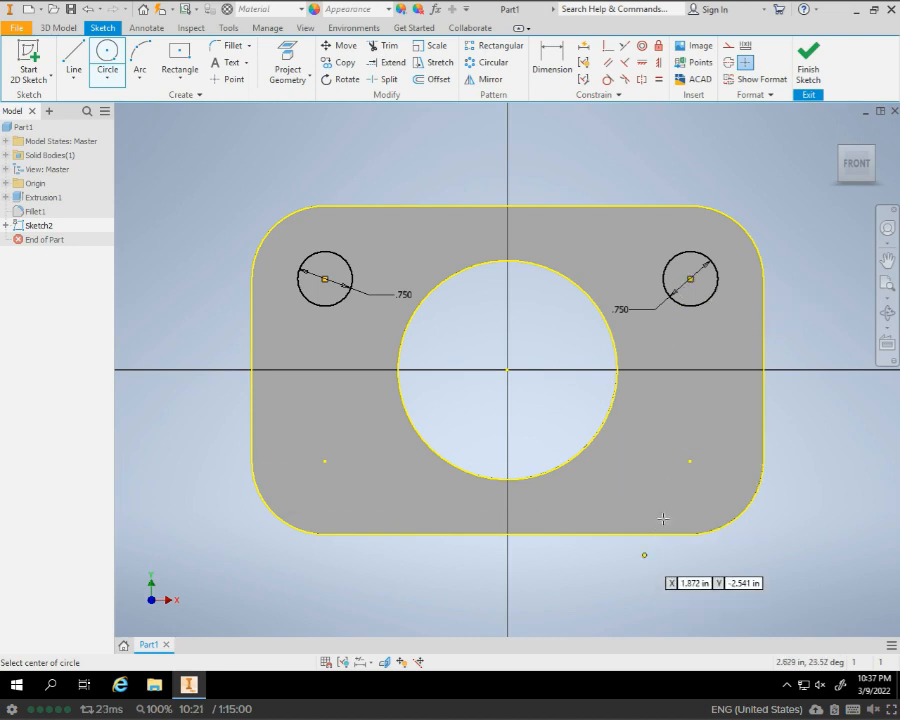
Draw a 0.75 in diameter circle on each of the two lower corner arc centers and finish the sketch.
left_click(688, 461)
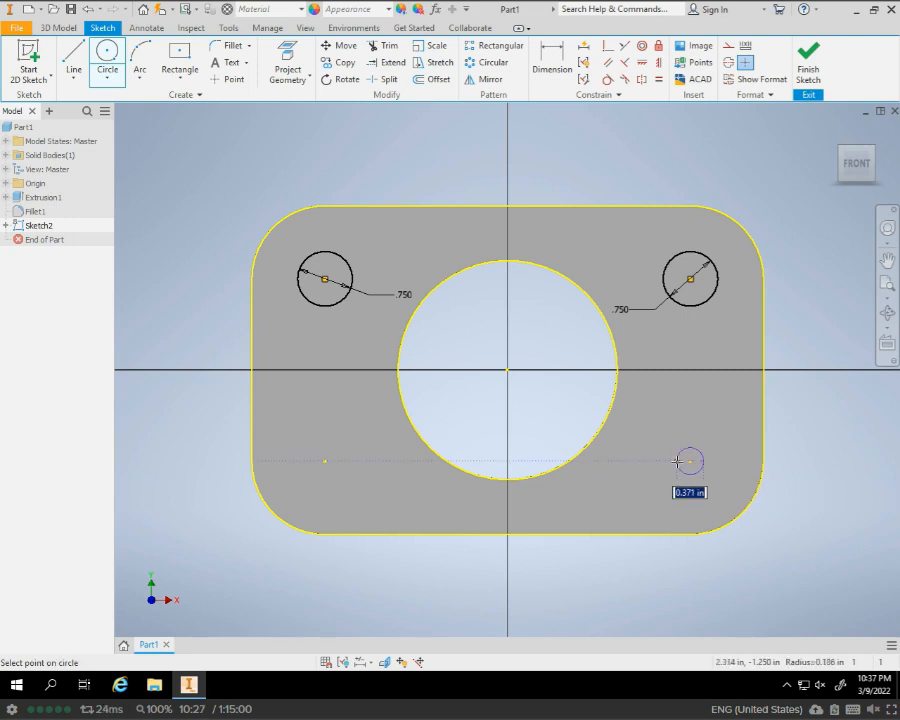
type(".75")
key("Return")
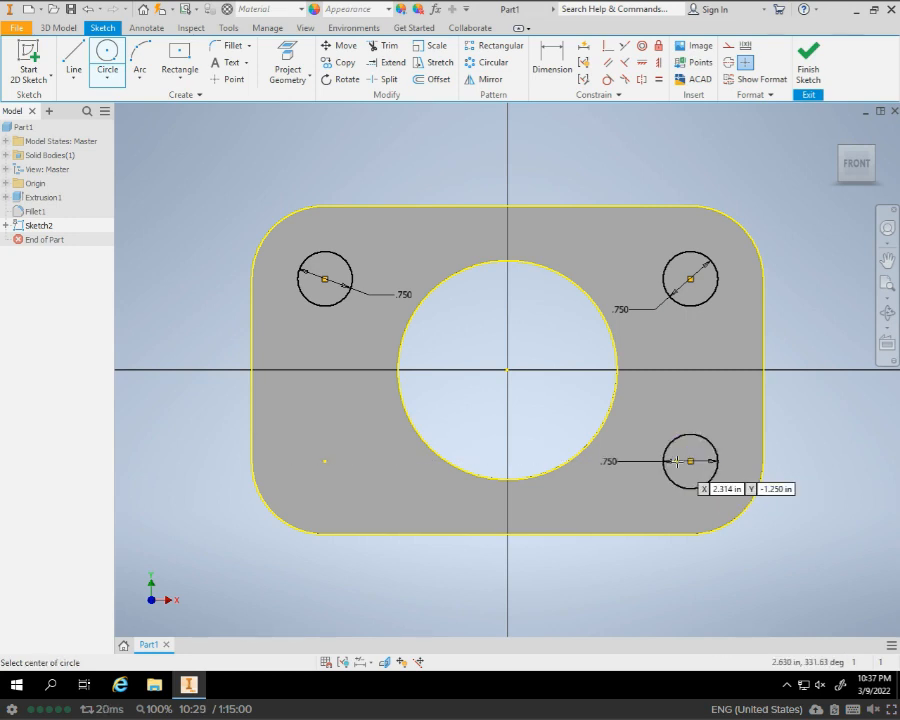
left_click(325, 461)
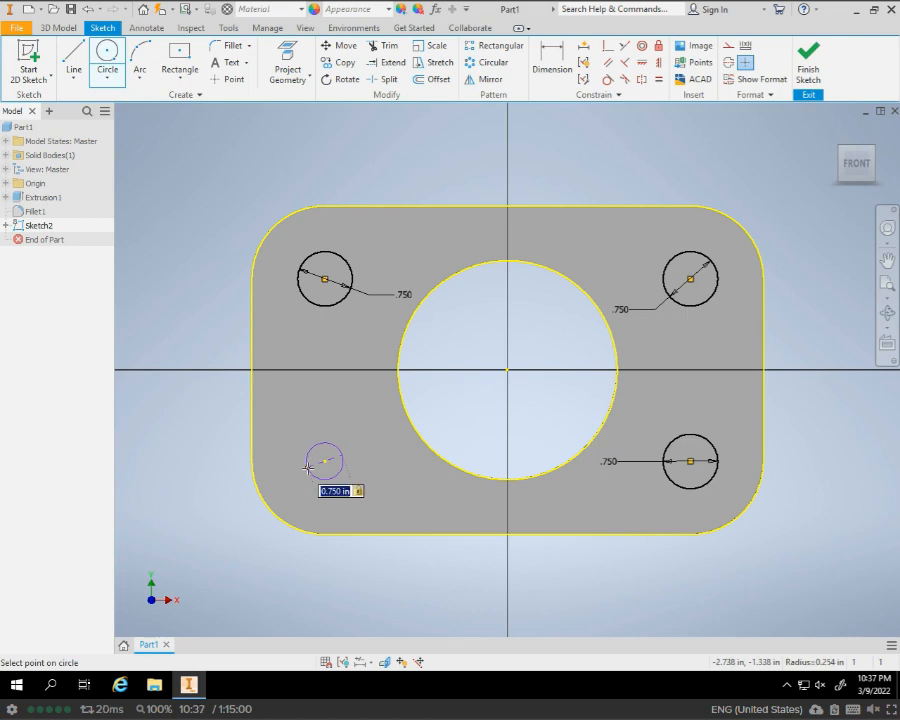
key("Return")
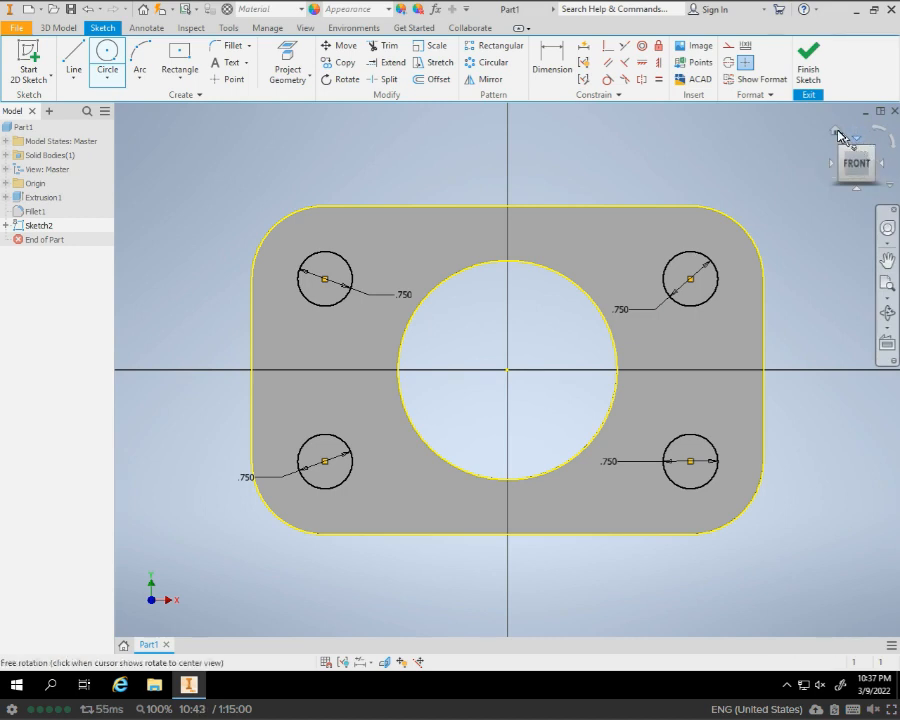
left_click_drag(840, 133, 838, 135)
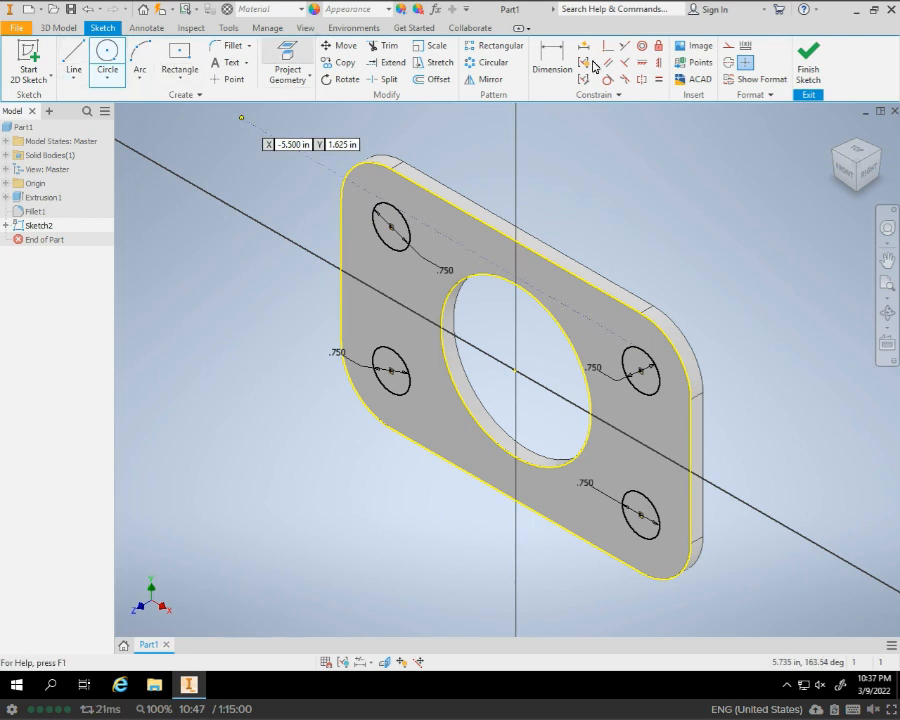
left_click(808, 62)
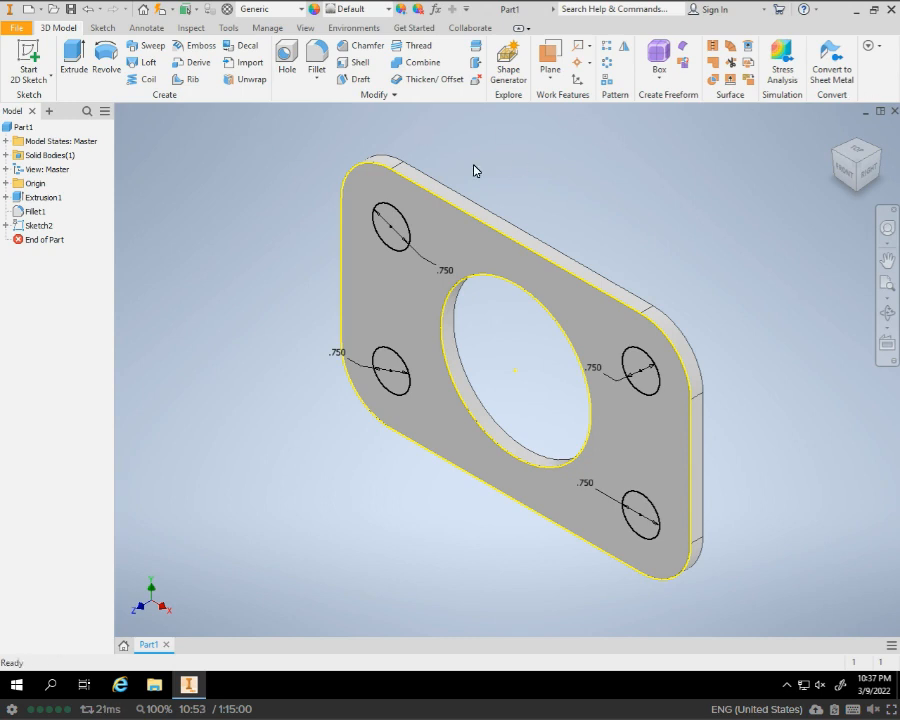
Extrude the four corner circles as a cut into the plate, 0.25 in deep in the flipped direction.
left_click(78, 56)
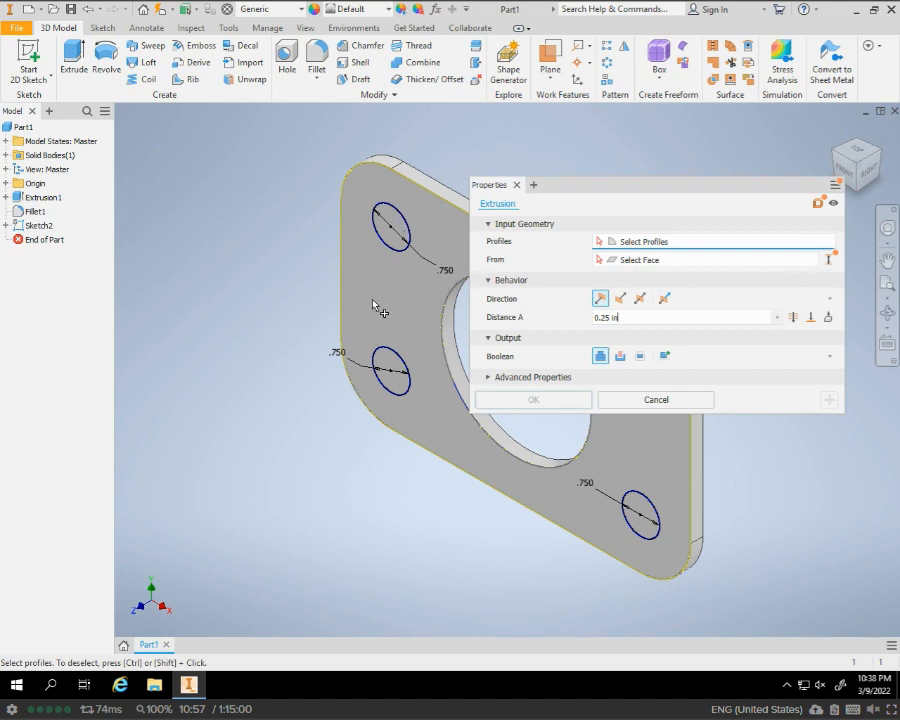
left_click(390, 228)
left_click(389, 366)
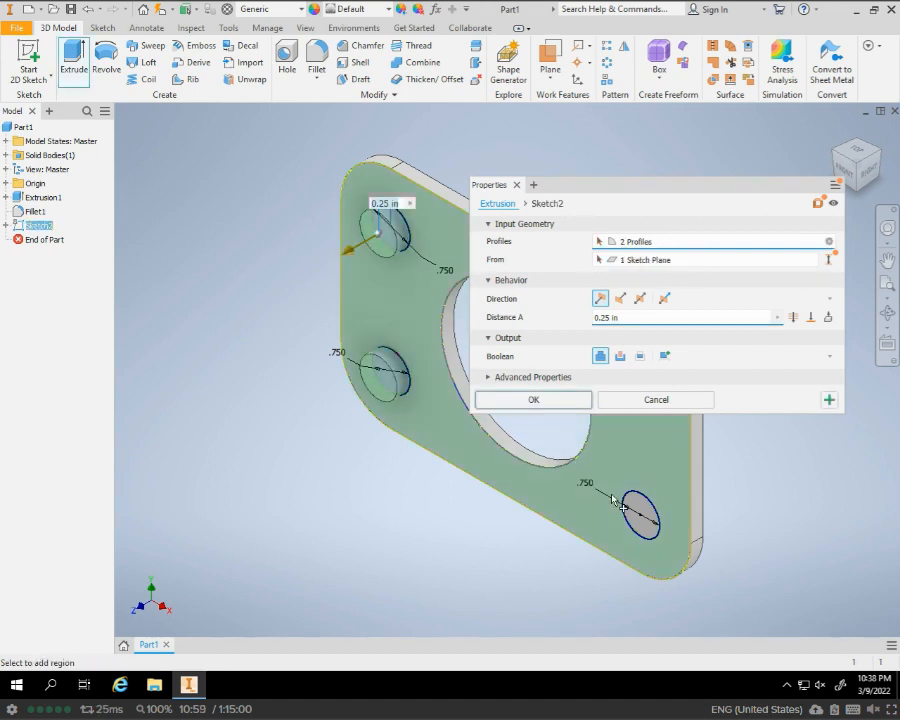
left_click(642, 512)
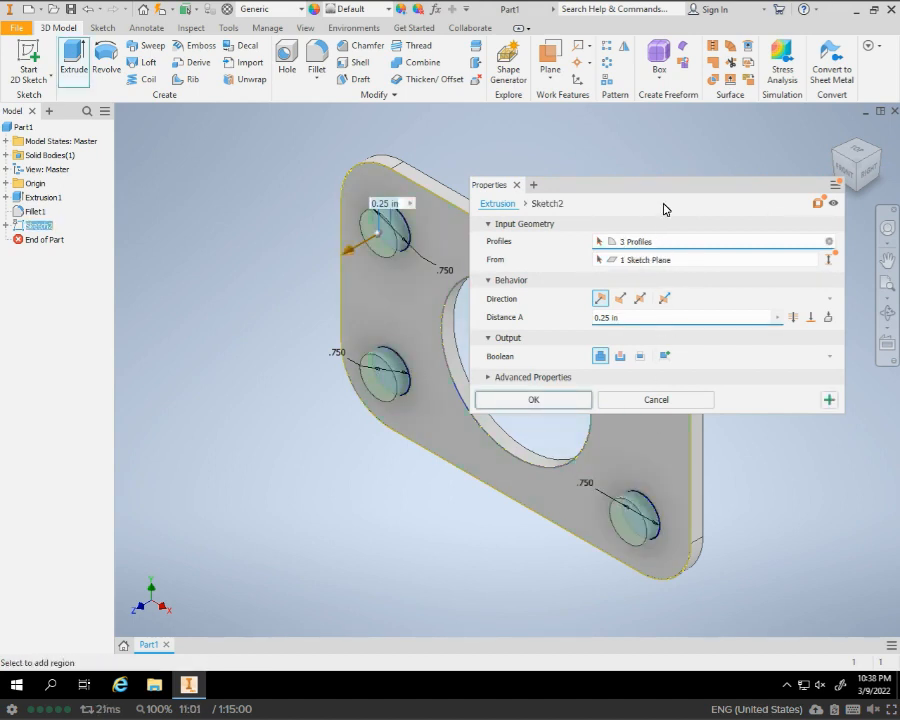
left_click_drag(665, 189, 232, 162)
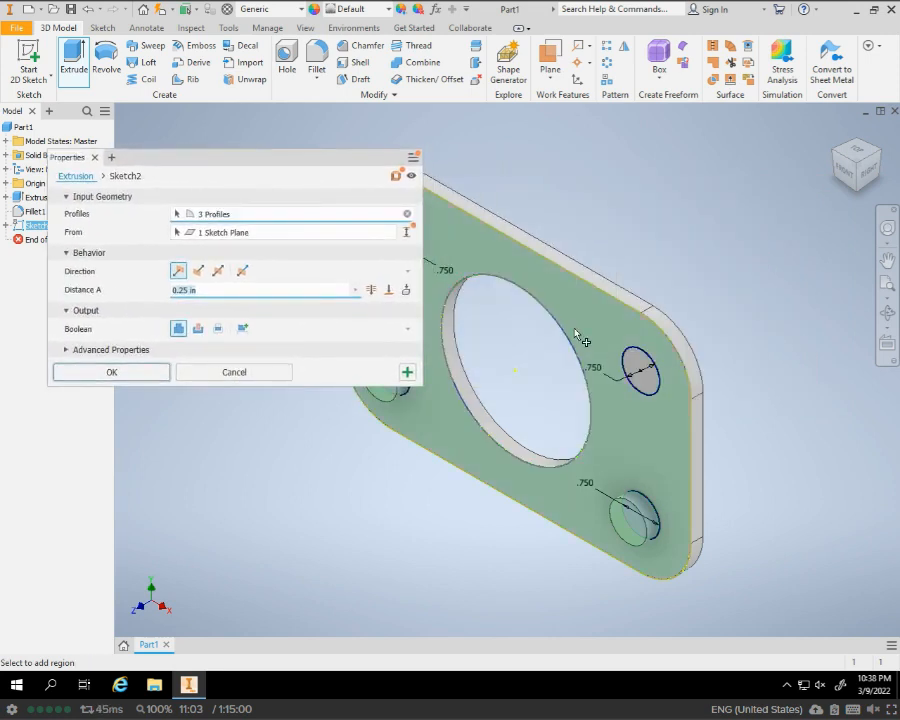
left_click(634, 372)
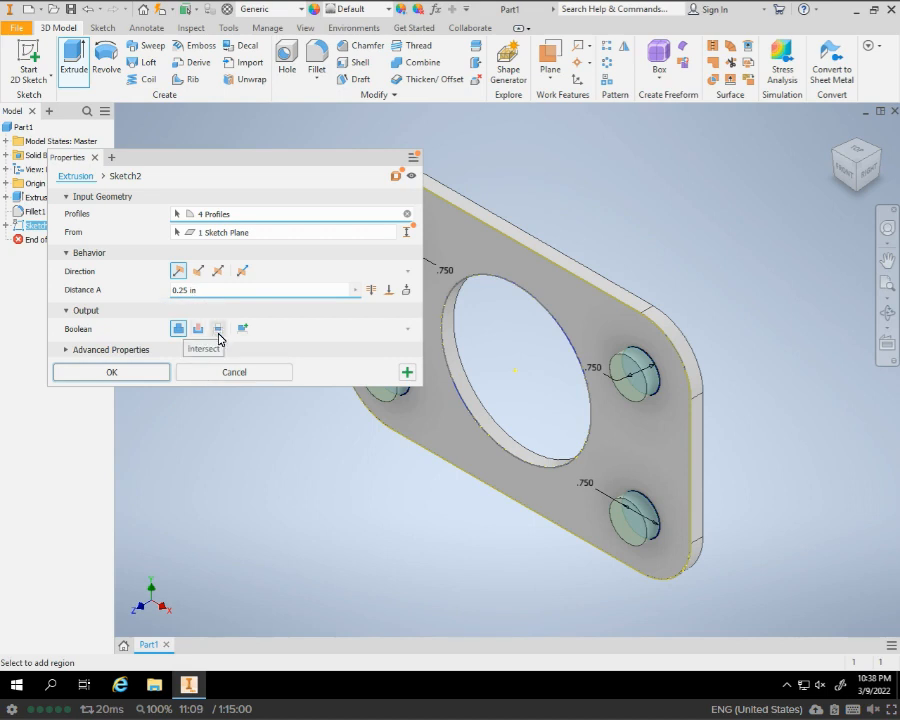
left_click(198, 331)
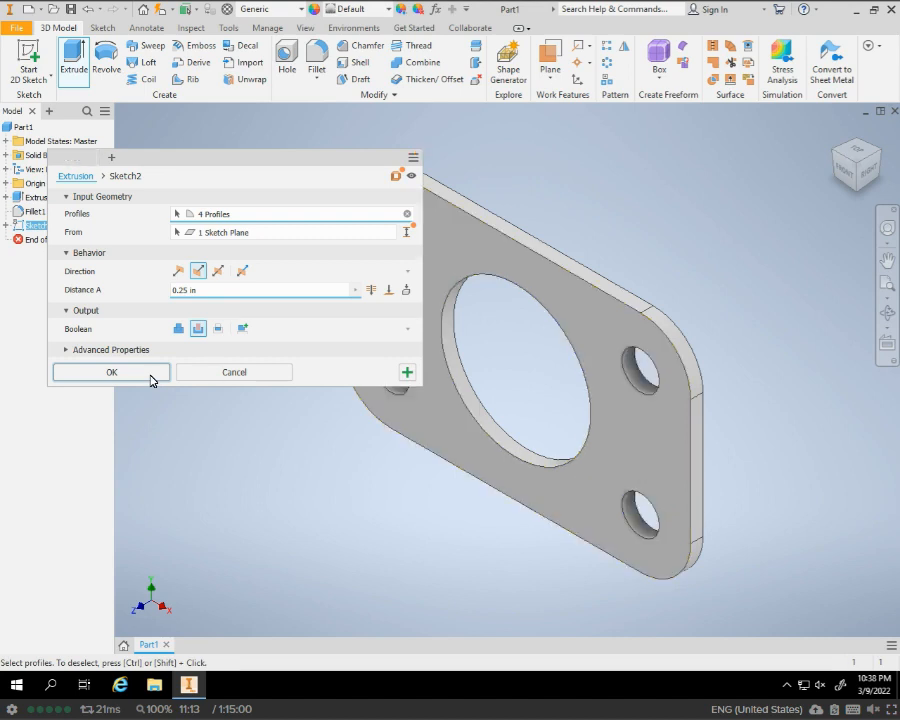
left_click(152, 377)
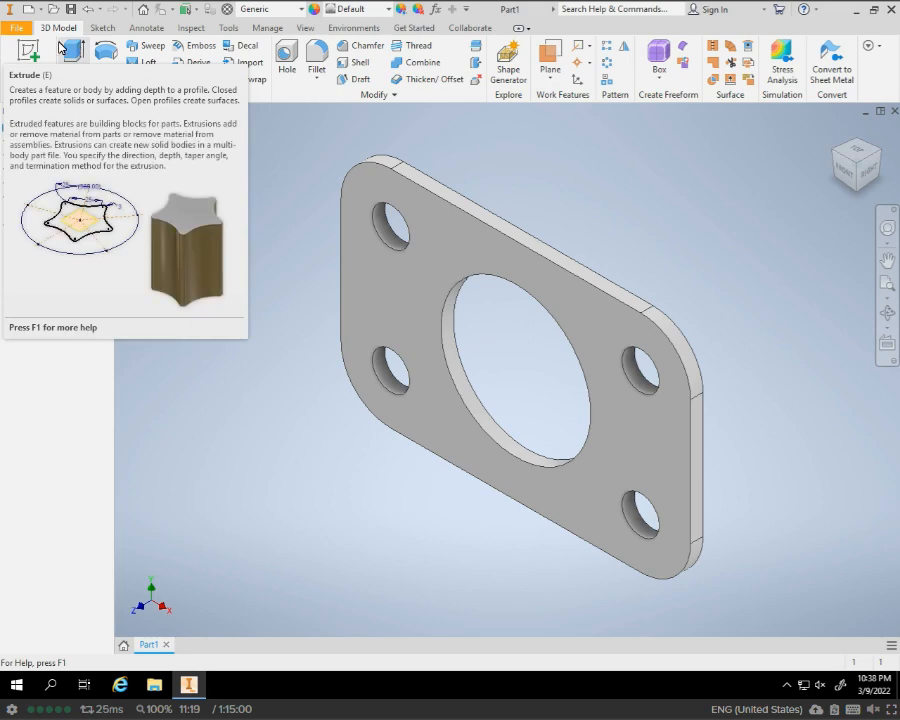
Create a new sketch on the plate's front face and project the face's outline and hole edges into it.
left_click(30, 58)
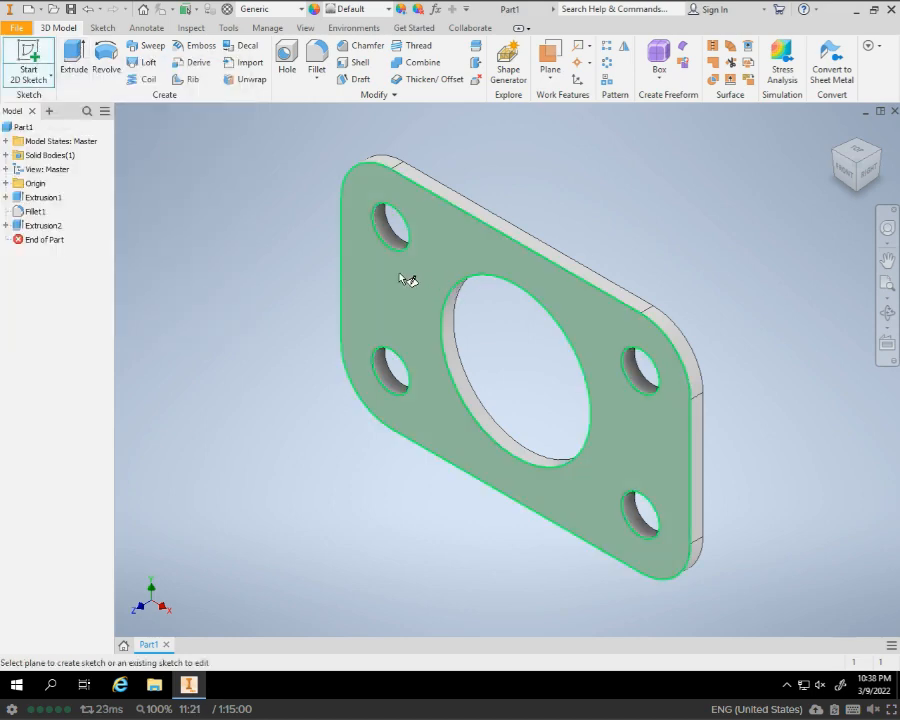
left_click(402, 277)
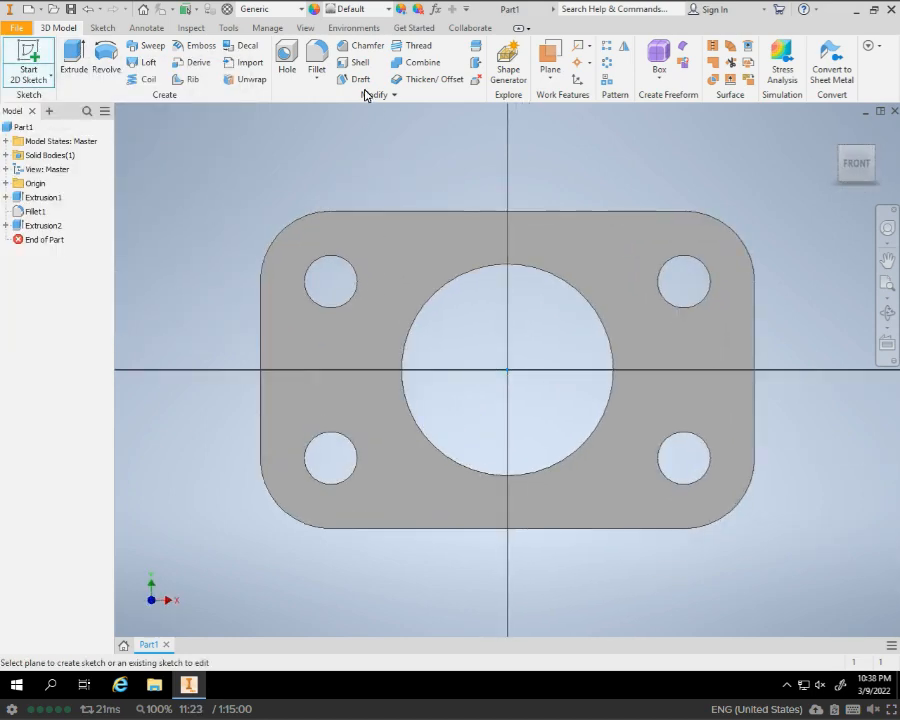
left_click(288, 64)
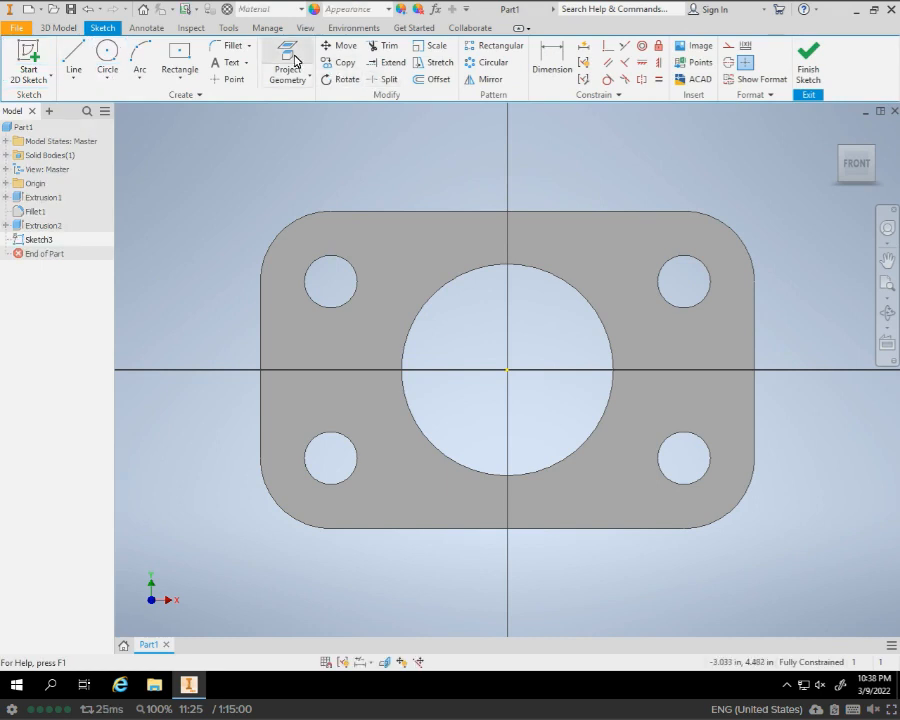
left_click(470, 362)
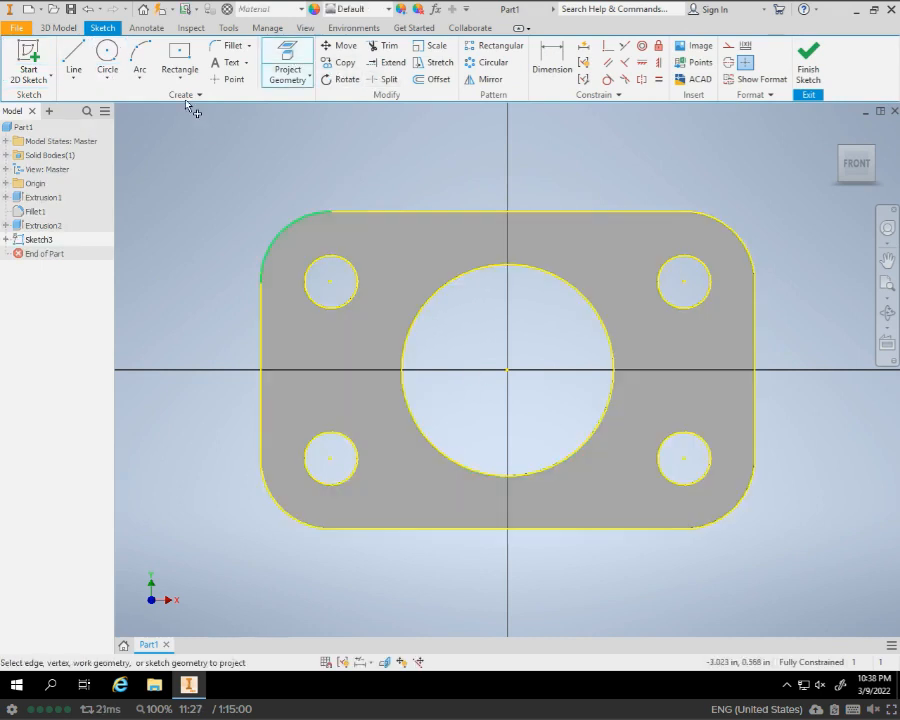
Draw two 0.75 in diameter circles on the horizontal axis, one midway between each side's pair of corner holes.
left_click(108, 52)
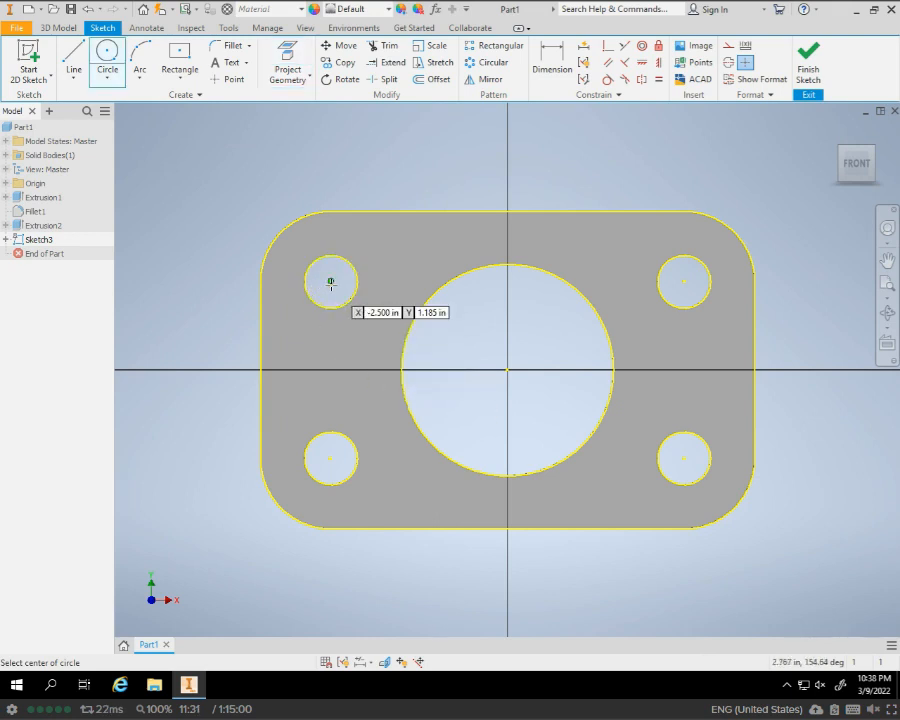
left_click(331, 369)
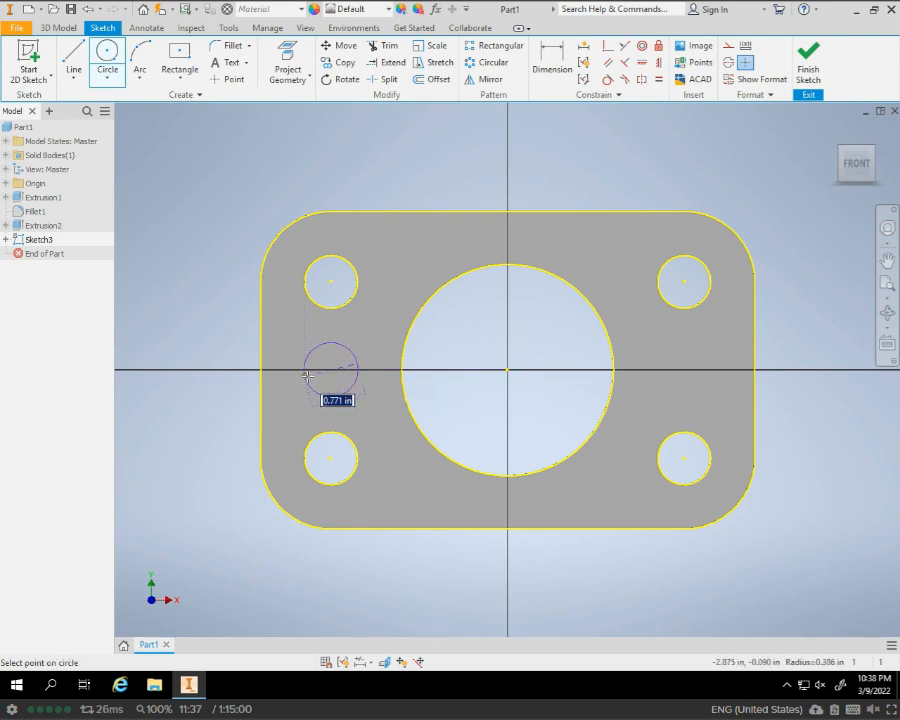
type(".75")
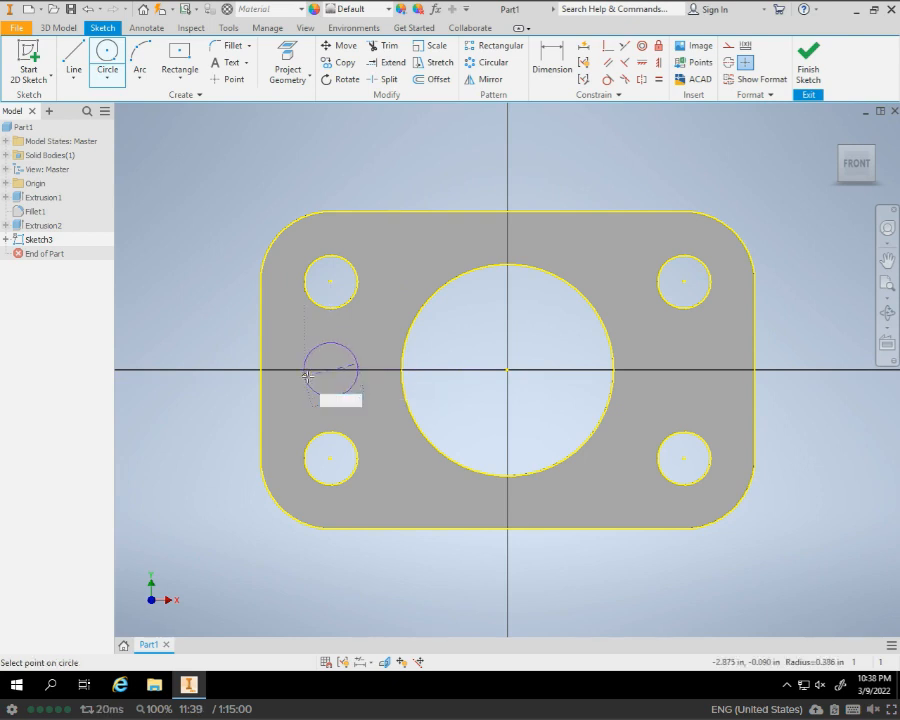
key("Return")
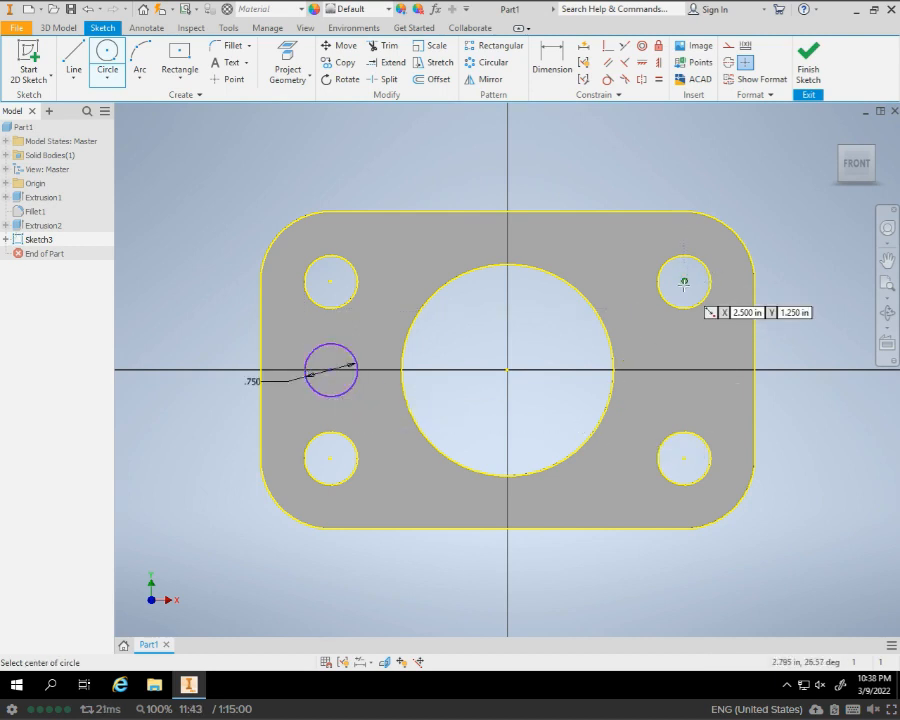
left_click(690, 370)
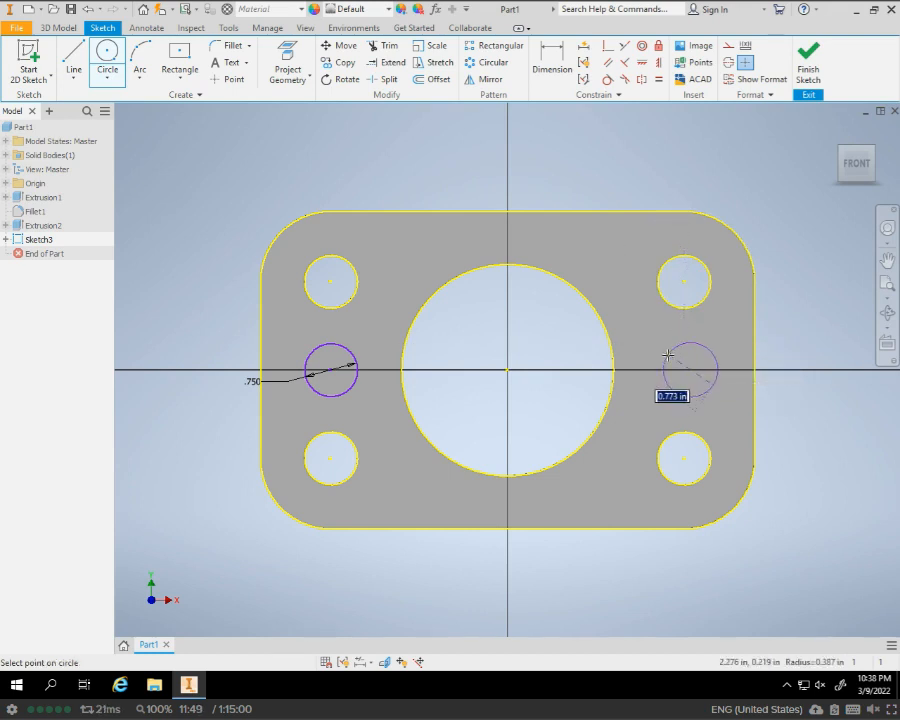
type(".75")
key("Return")
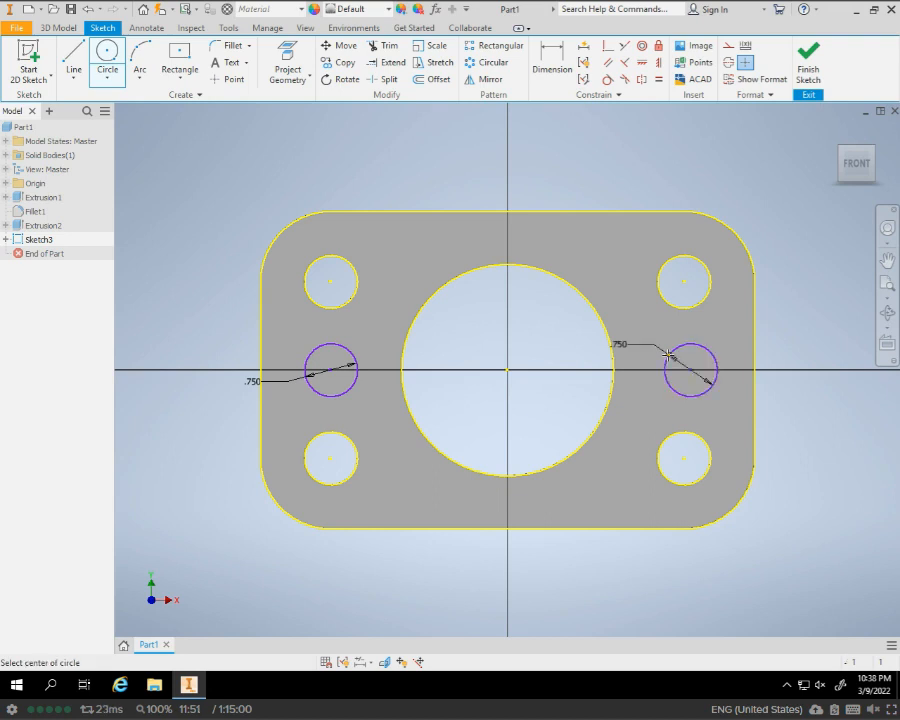
left_click(190, 55)
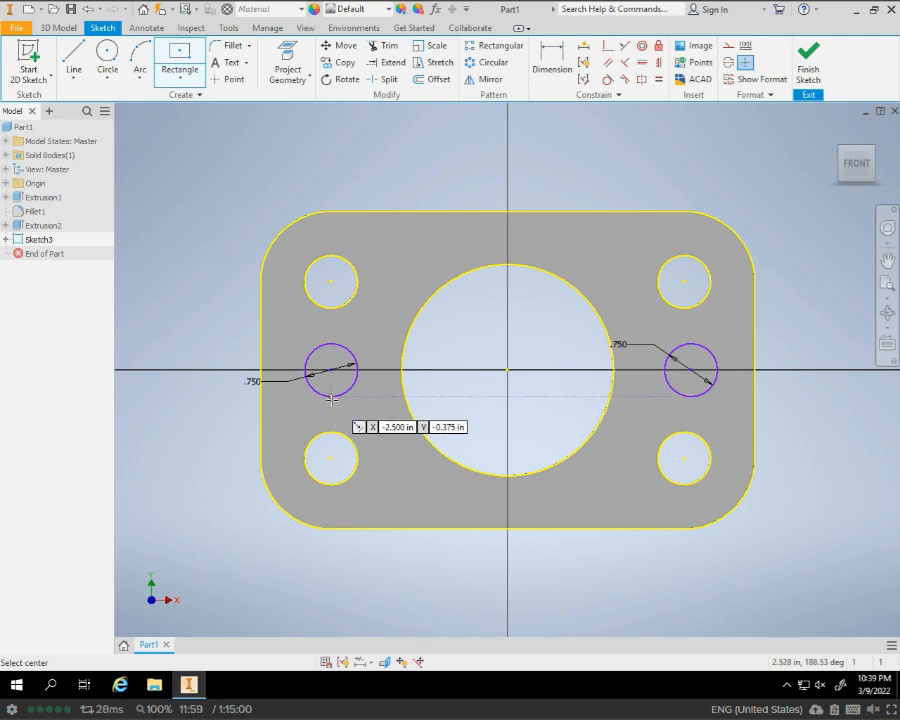
left_click(331, 398)
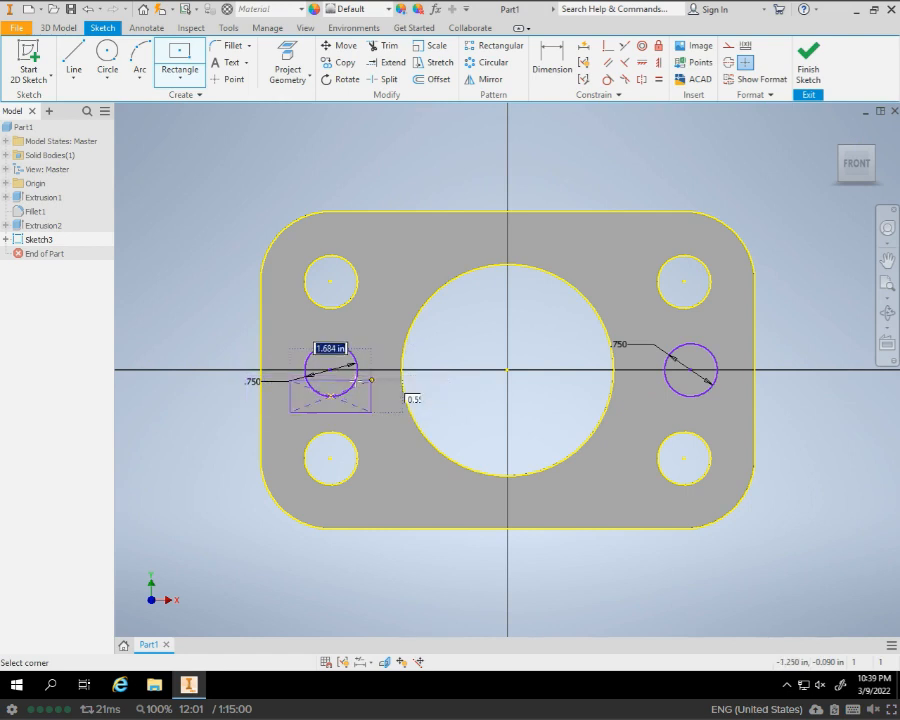
key("Escape")
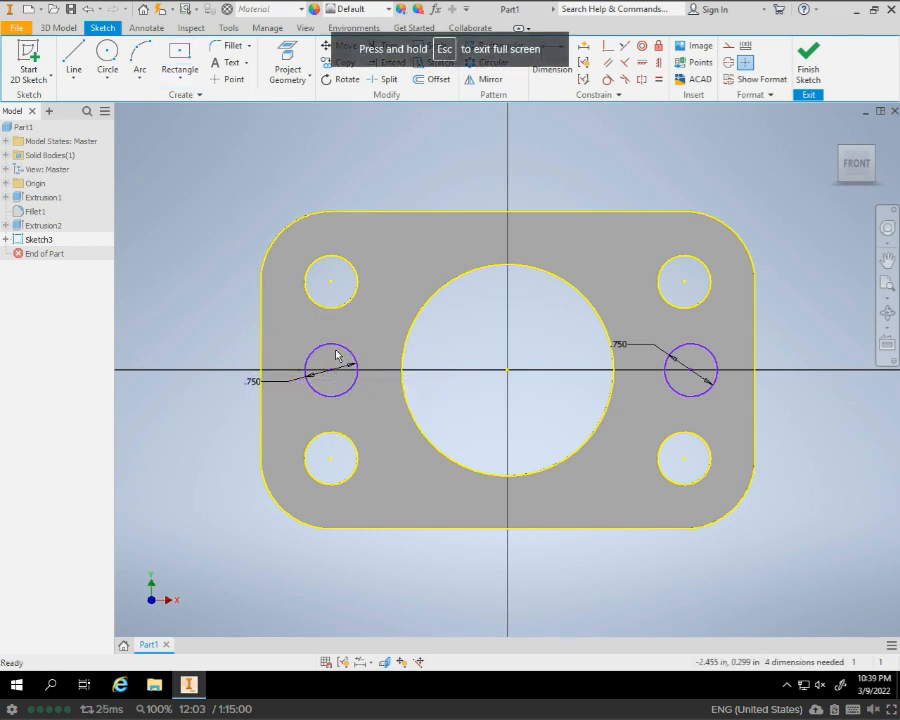
Draw a two-point center rectangle about 5.189 by 0.75 in from the origin to the top of the right-hand middle circle.
left_click(187, 77)
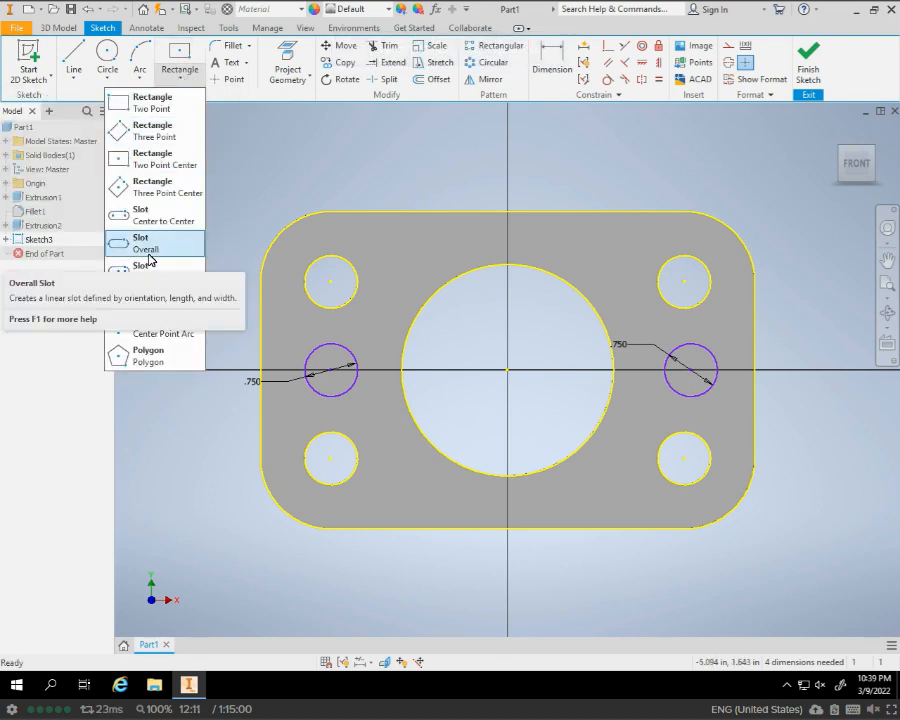
left_click(155, 105)
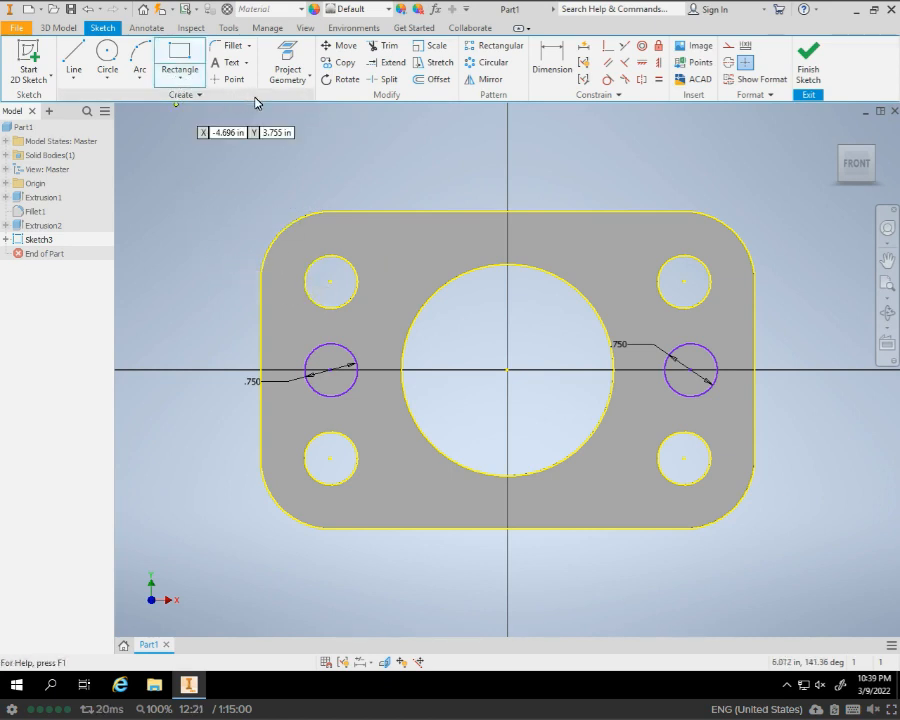
left_click(193, 79)
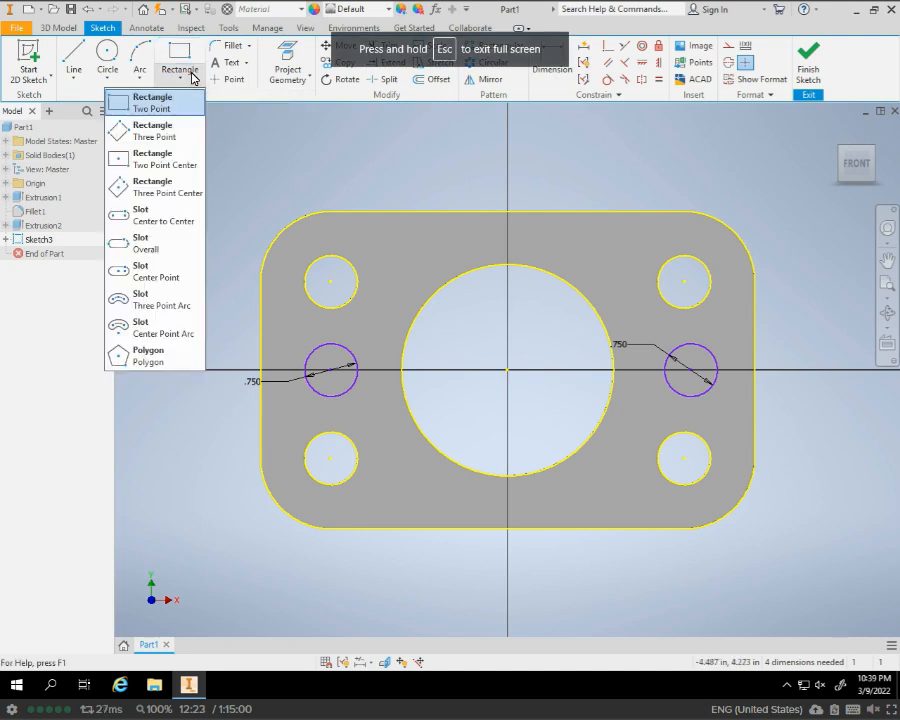
left_click(160, 165)
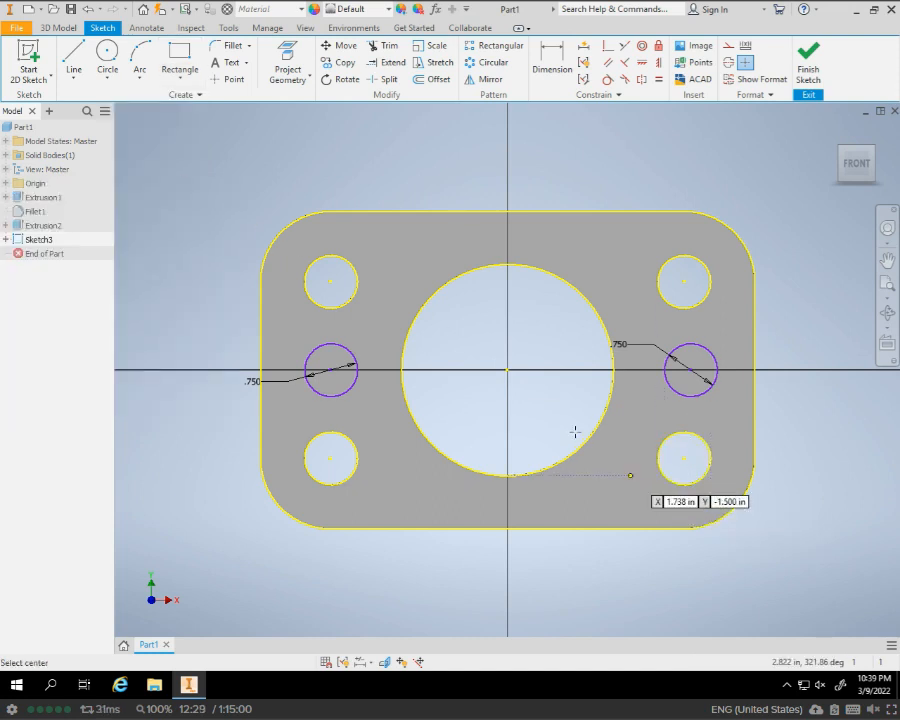
left_click(507, 370)
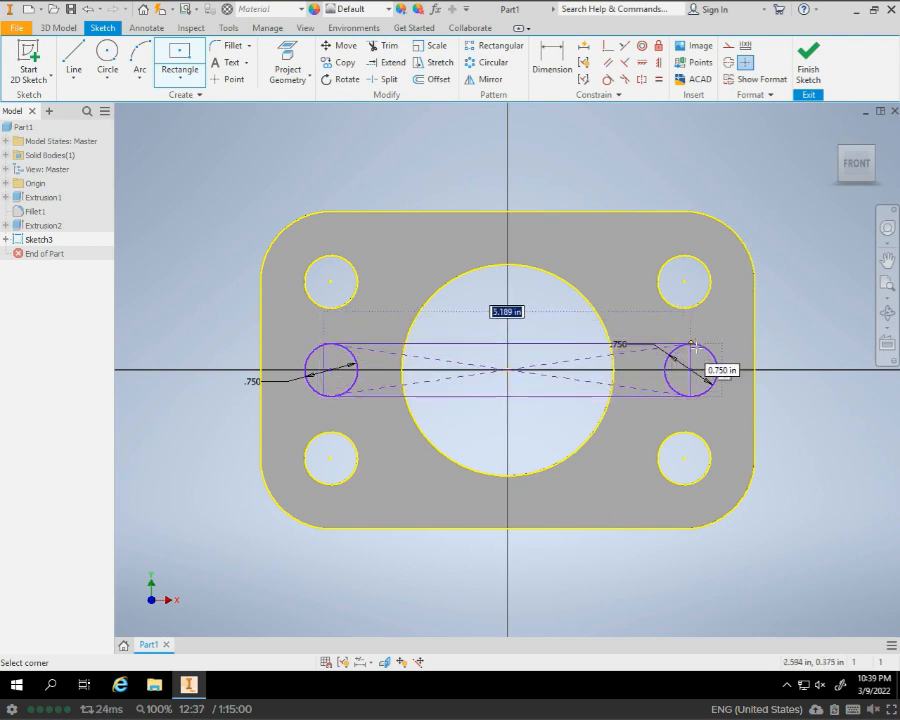
scroll(694, 347, "down", 5)
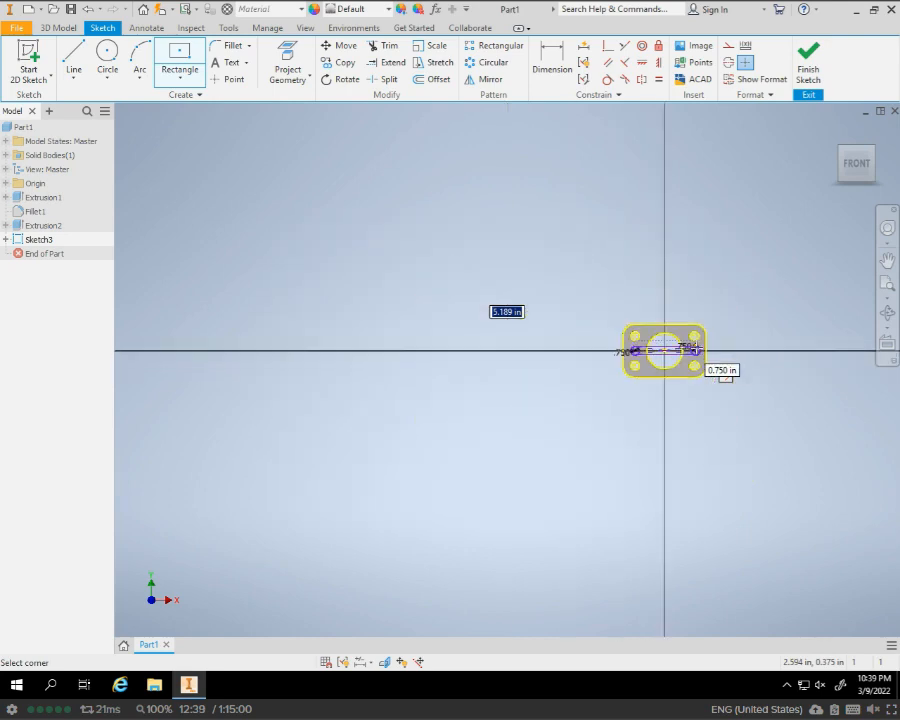
scroll(694, 347, "up", 8)
scroll(694, 347, "up", 5)
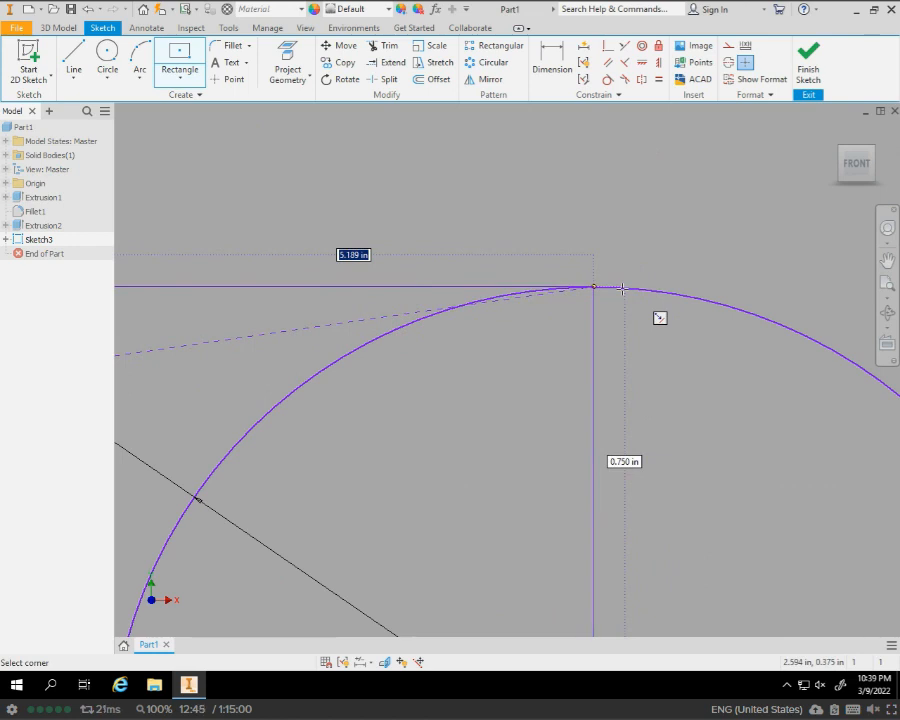
key("Escape")
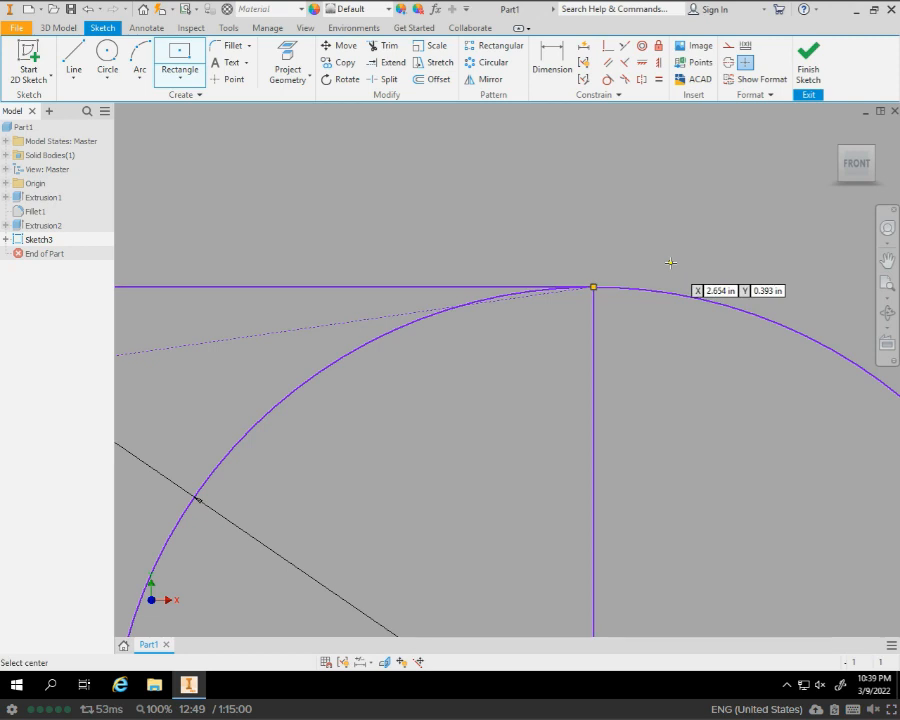
scroll(670, 262, "up", 5)
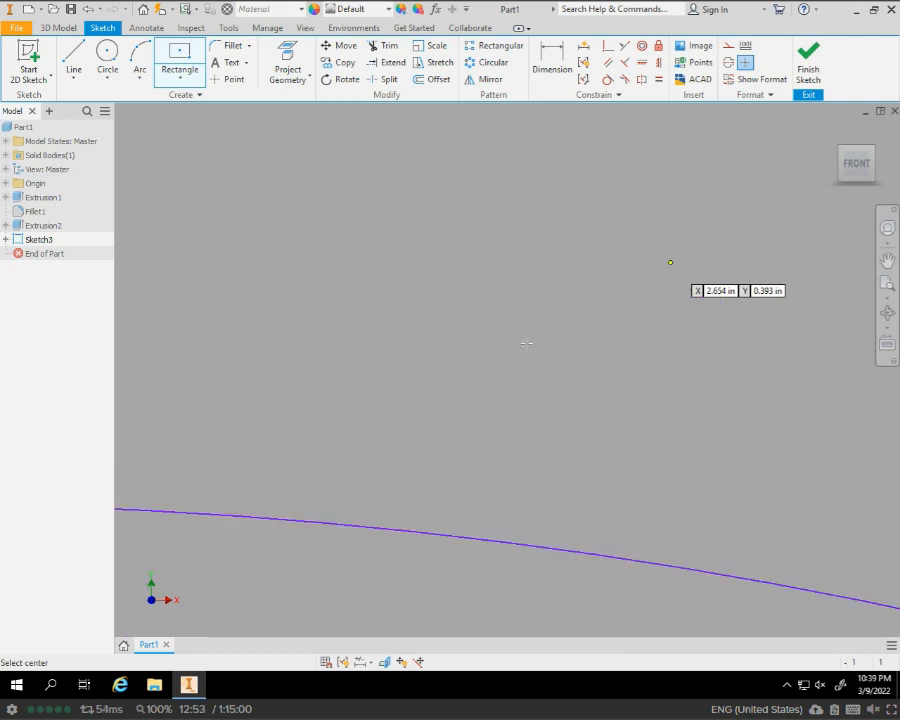
scroll(522, 357, "up", 3)
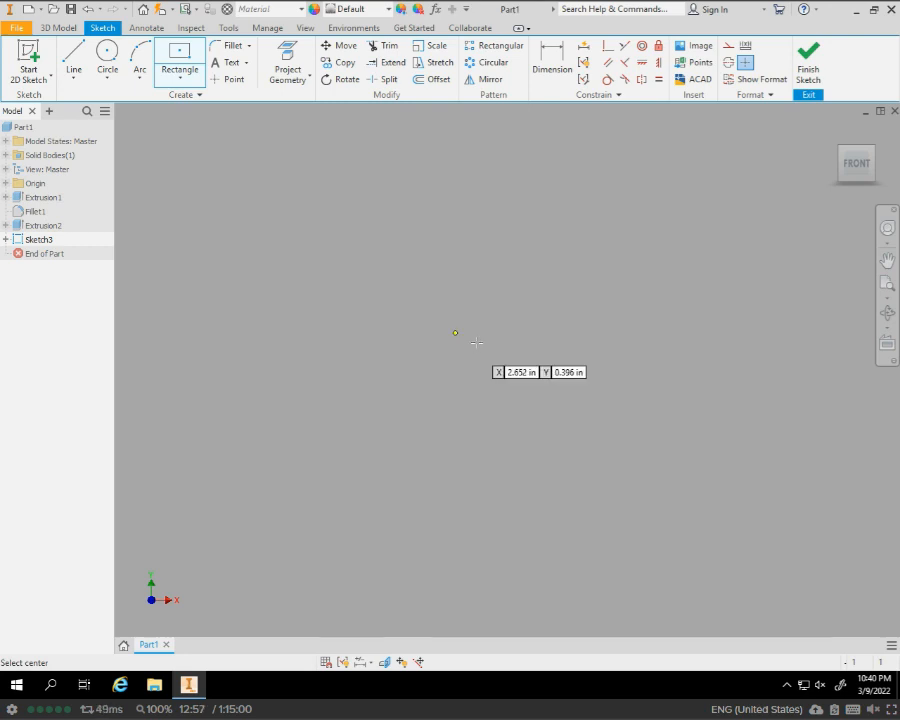
scroll(477, 343, "down", 6)
key("Escape")
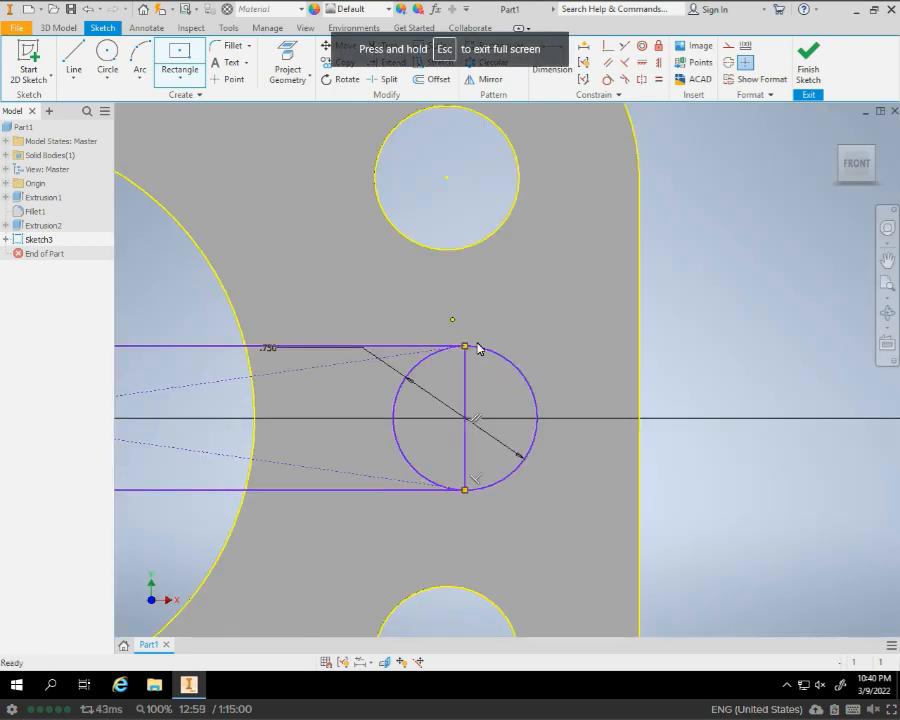
key("Escape")
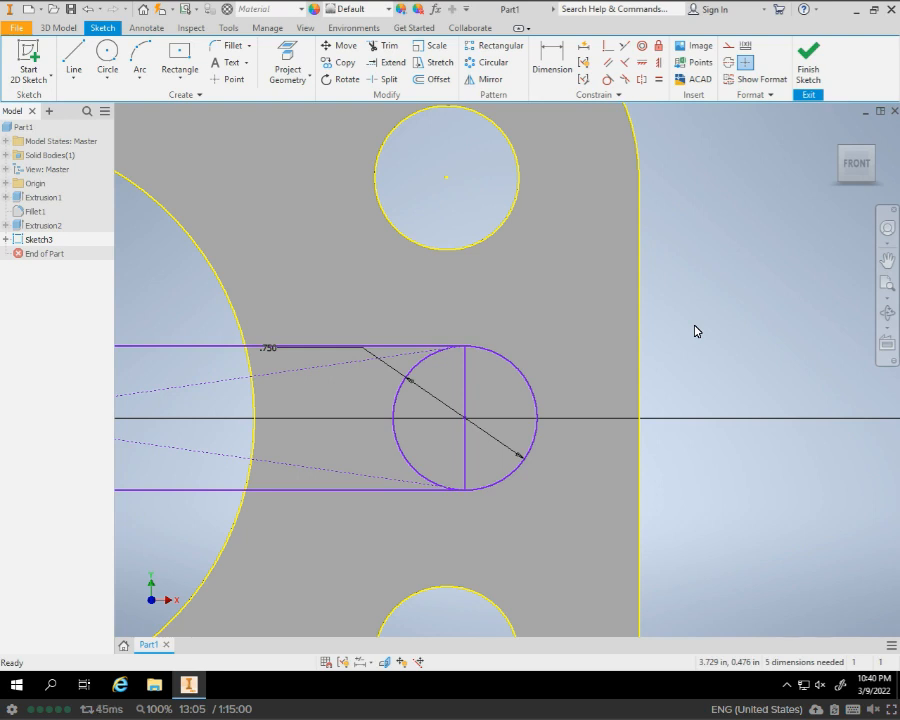
scroll(696, 331, "up", 4)
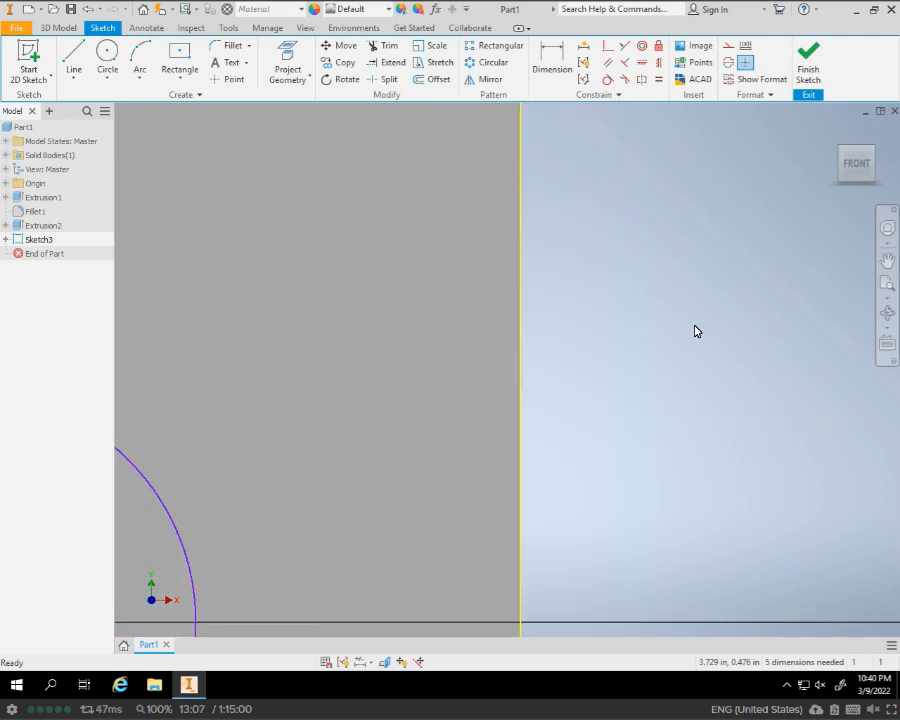
scroll(696, 331, "up", 2)
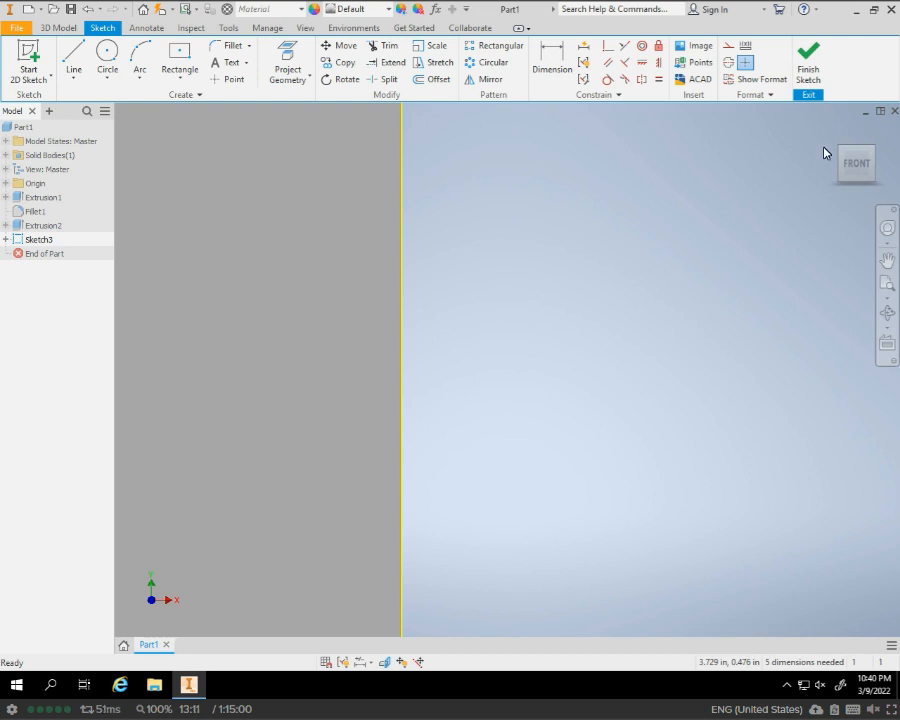
key("Home")
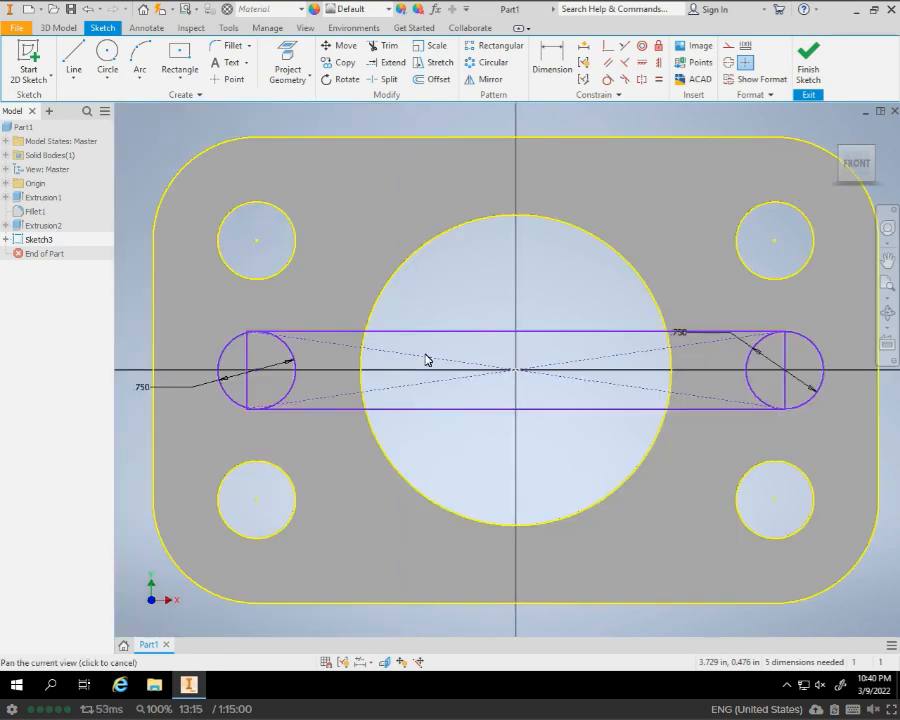
scroll(427, 360, "up", 5)
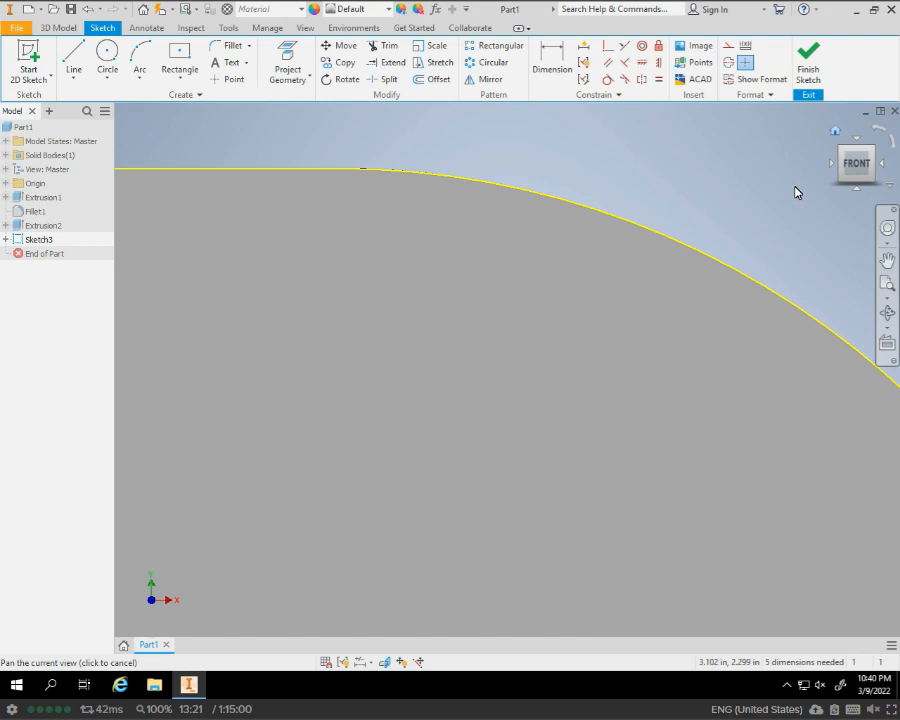
Finish the sketch and extrude the rectangle and both end circles as one horizontal slot cut, 0.25 in deep into the plate.
left_click(836, 133)
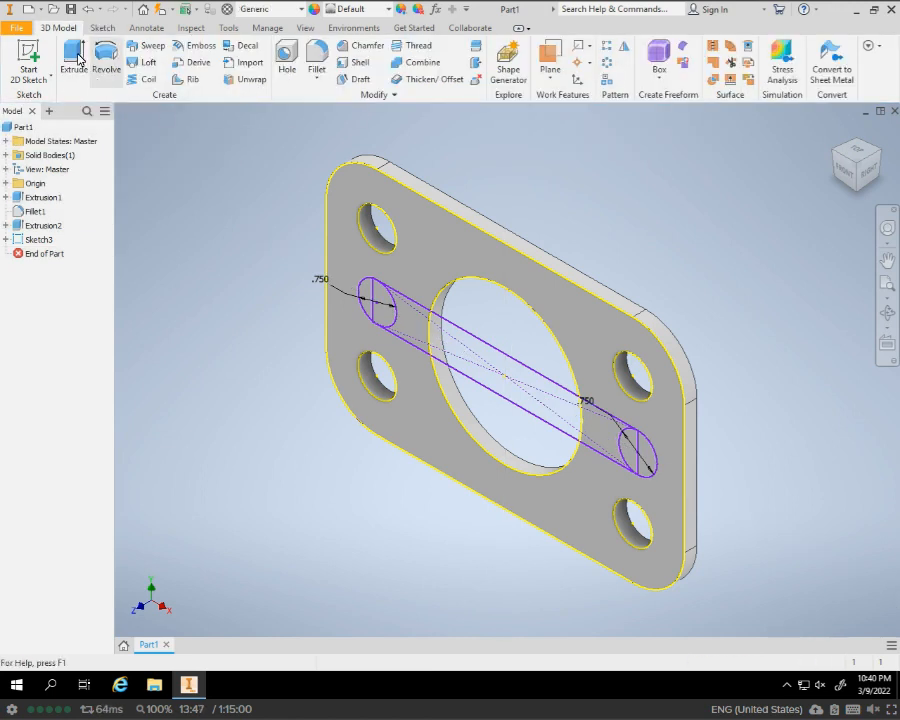
left_click(76, 58)
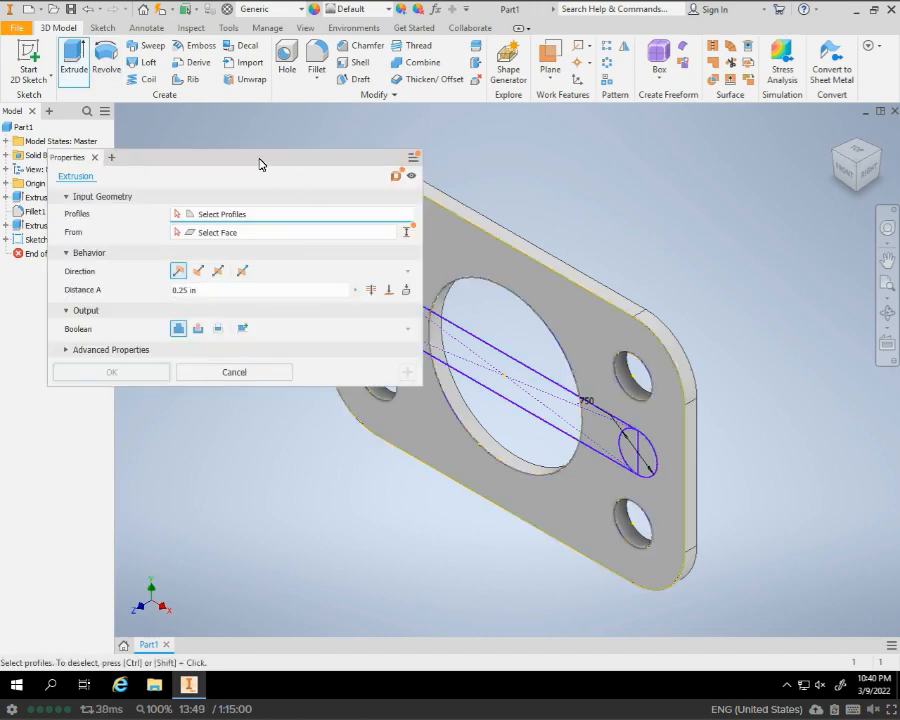
left_click_drag(259, 163, 296, 480)
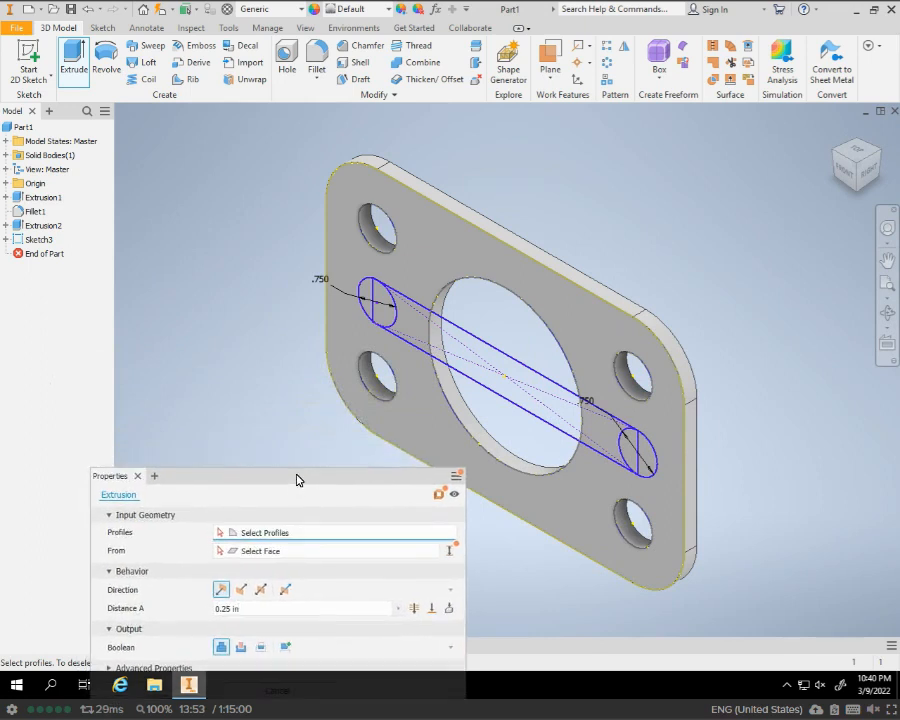
left_click(373, 298)
left_click(474, 356)
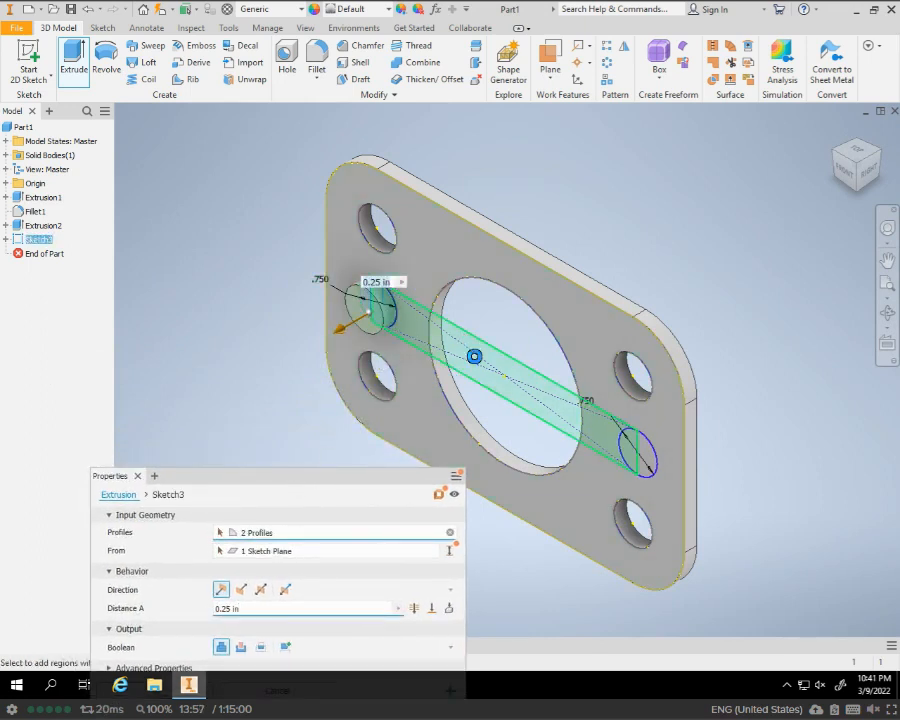
left_click(676, 432)
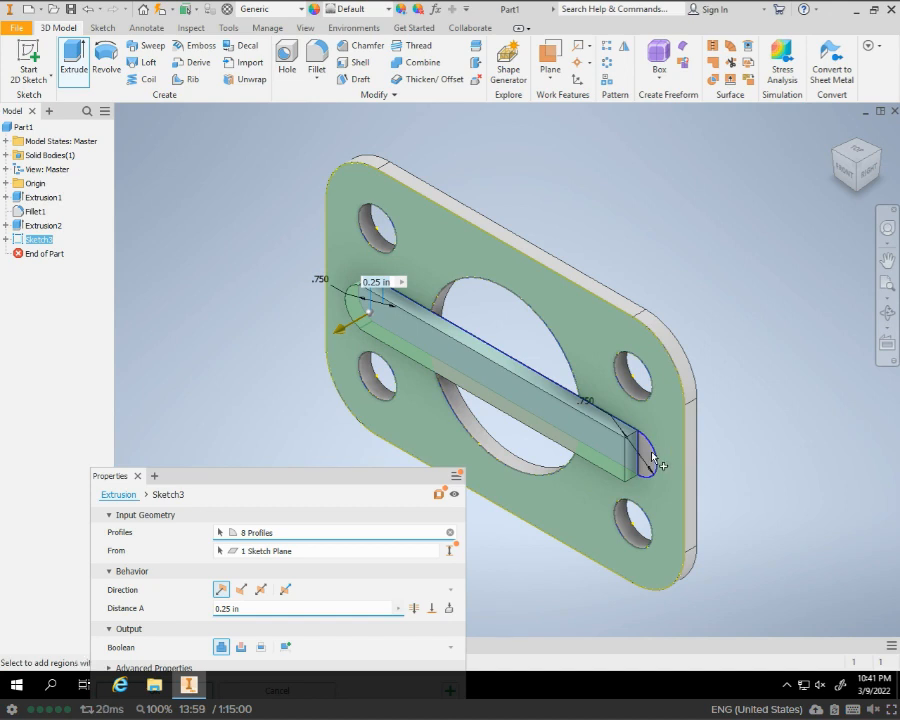
left_click(654, 459)
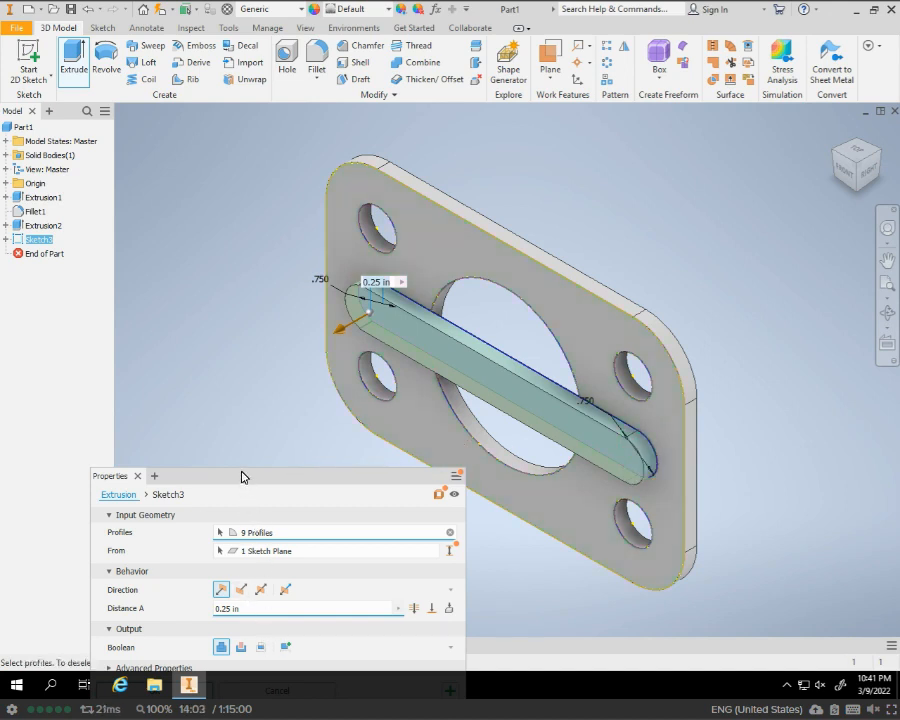
left_click_drag(241, 477, 234, 252)
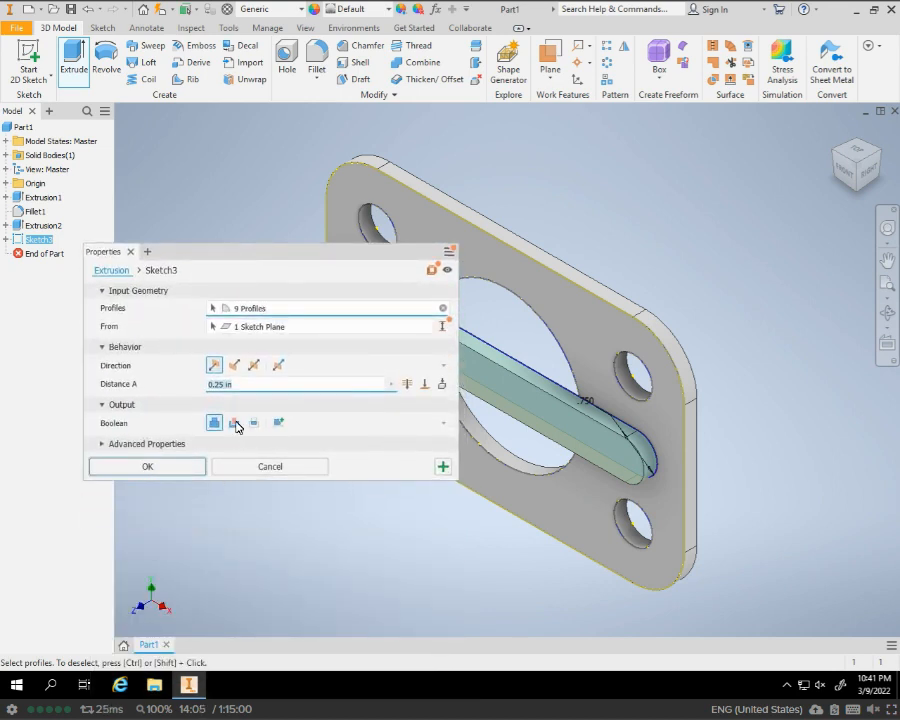
left_click(235, 424)
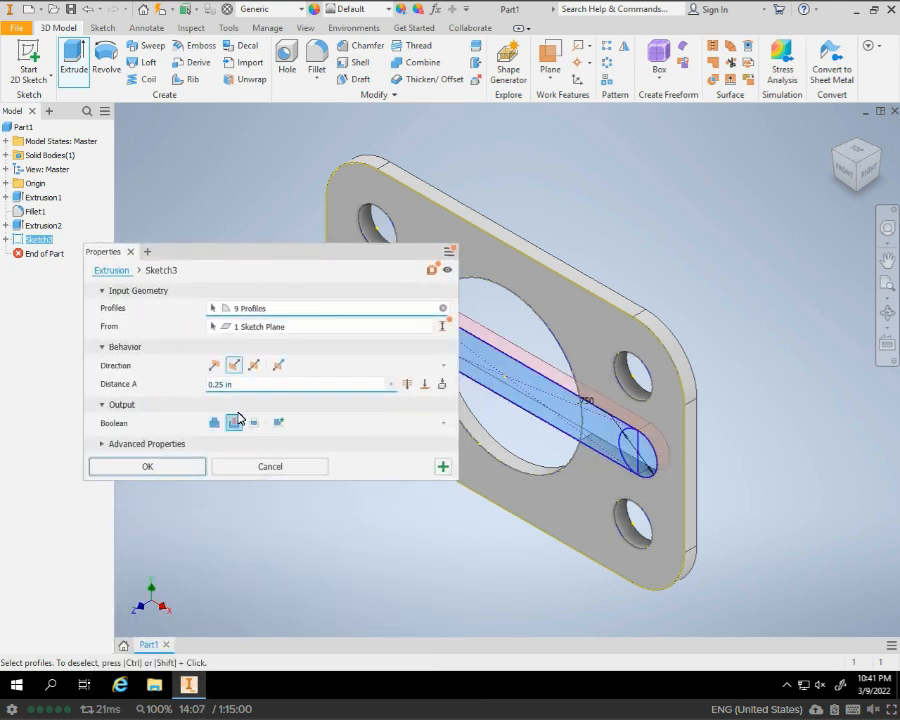
left_click(148, 465)
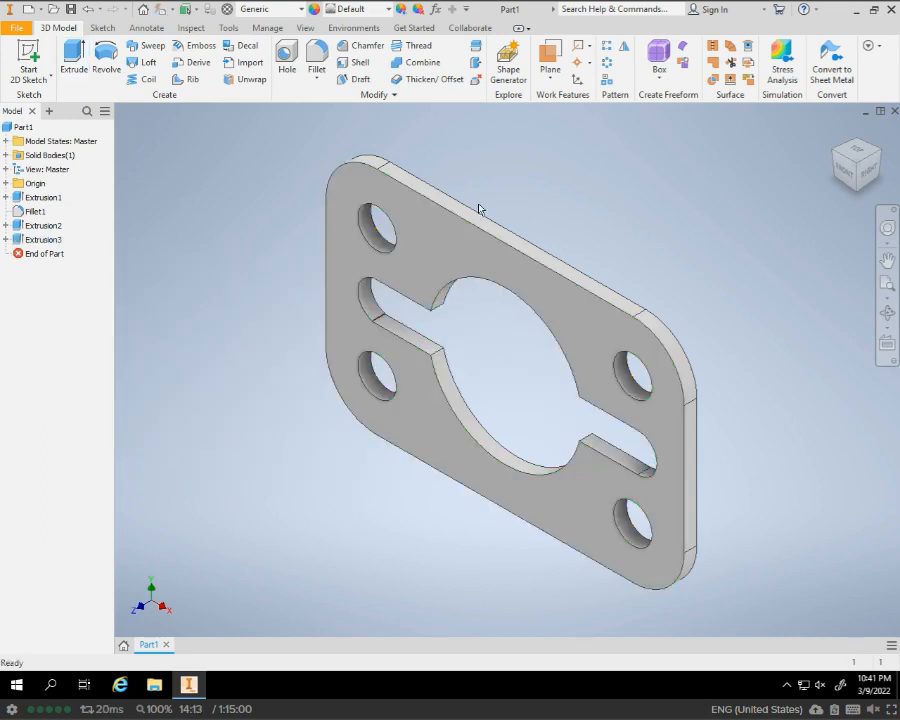
Start a new sketch on the plate's front face and draw an upright center rectangle about 0.885 by 4.083 in from the origin.
left_click(38, 56)
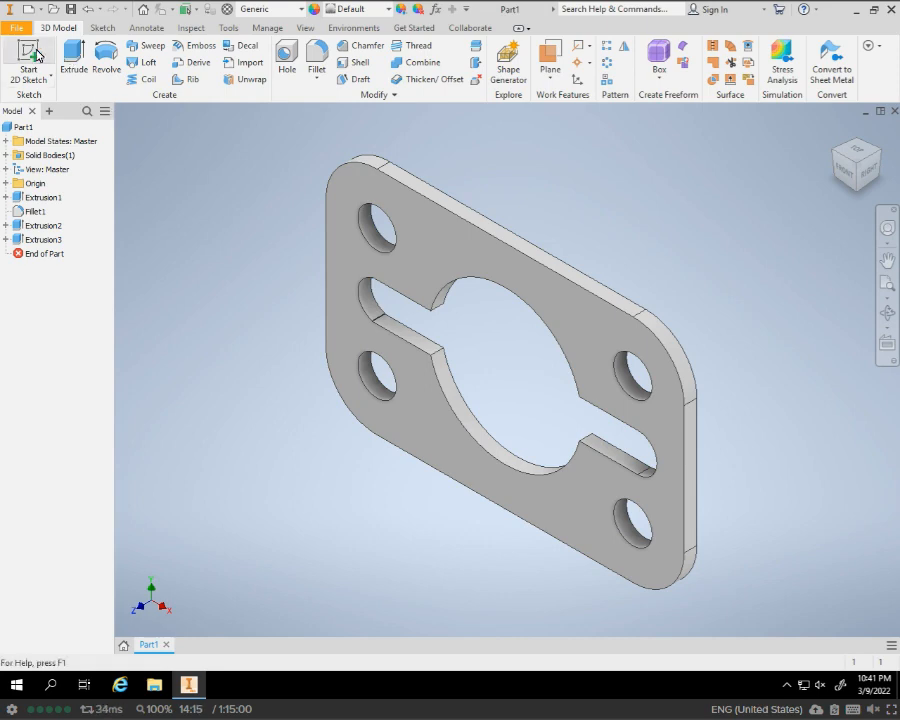
left_click(432, 235)
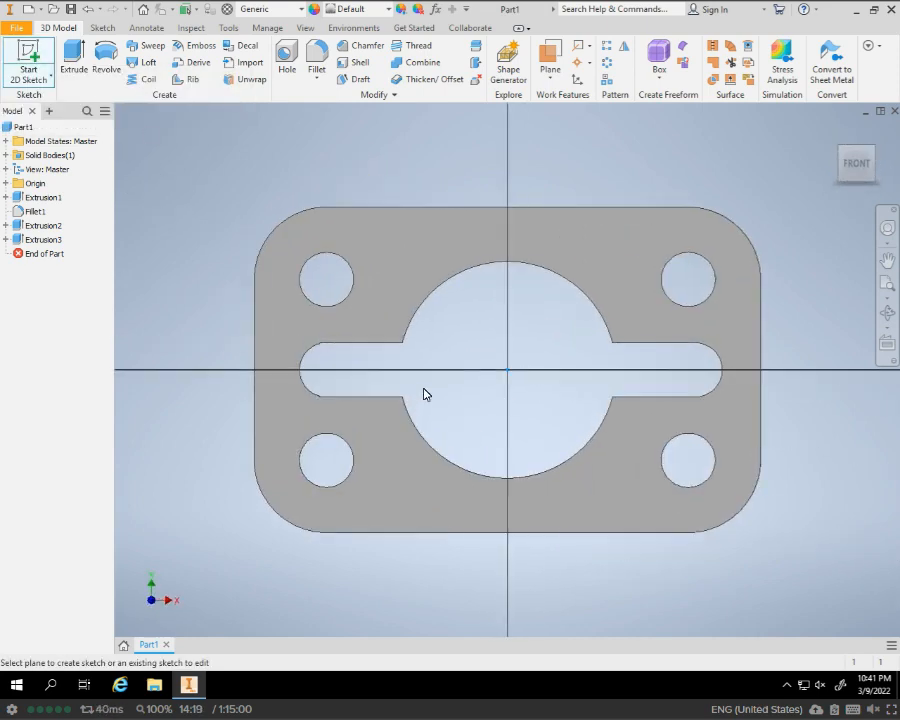
left_click(179, 62)
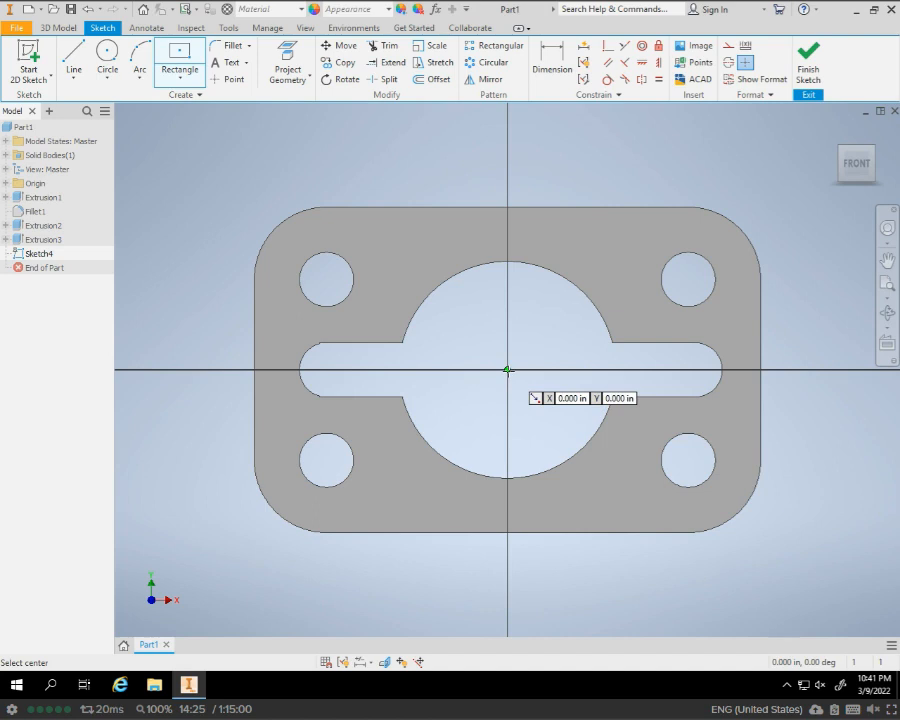
left_click(507, 370)
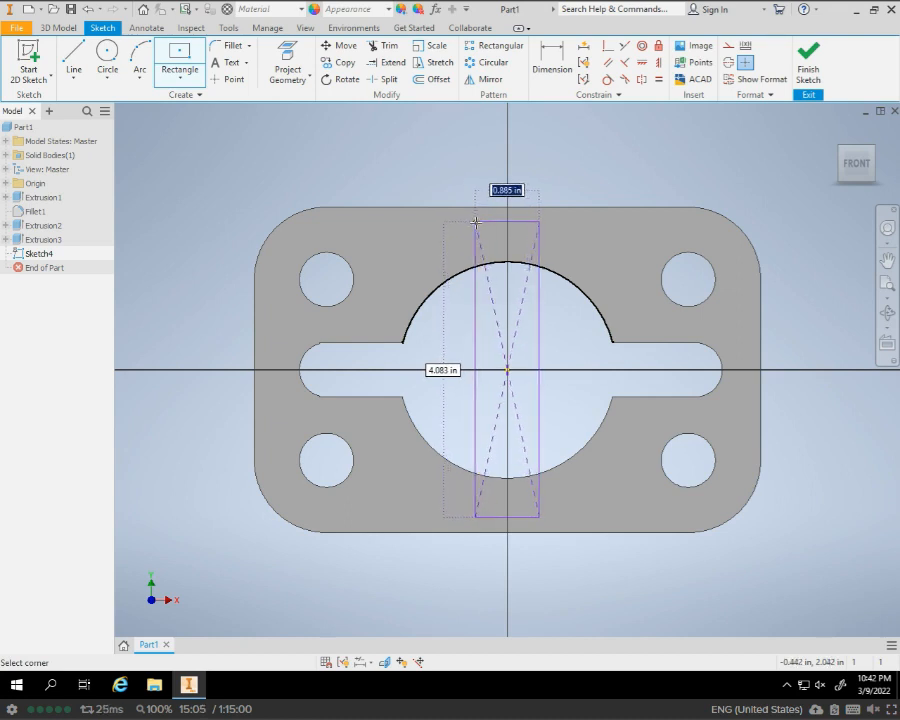
left_click(475, 221)
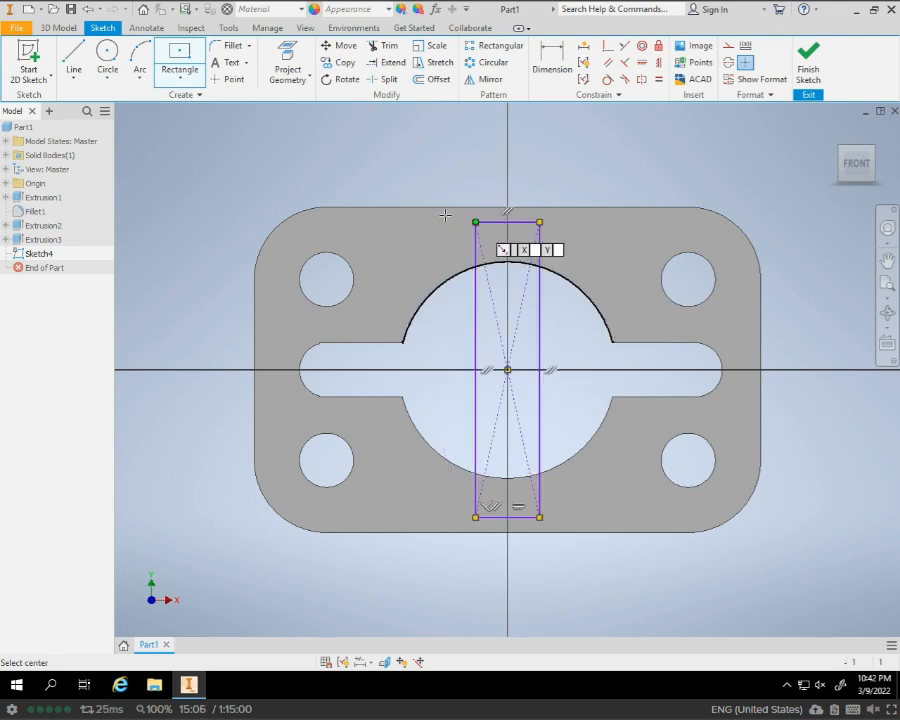
Dimension the upright rectangle's height as 3.750 in.
left_click(558, 62)
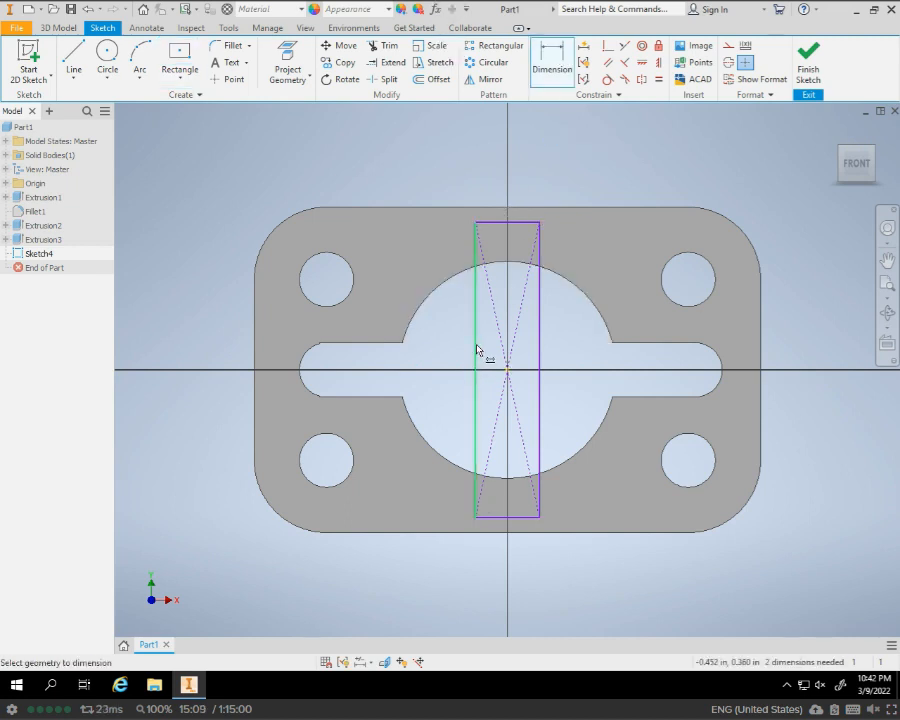
left_click(476, 350)
left_click(454, 348)
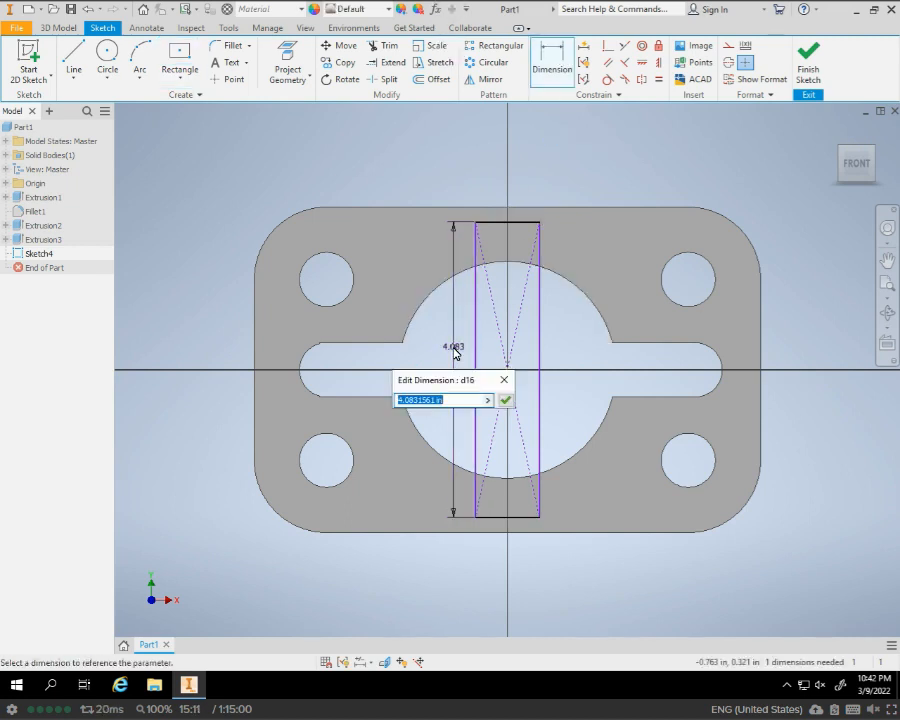
type("3.750")
key("Return")
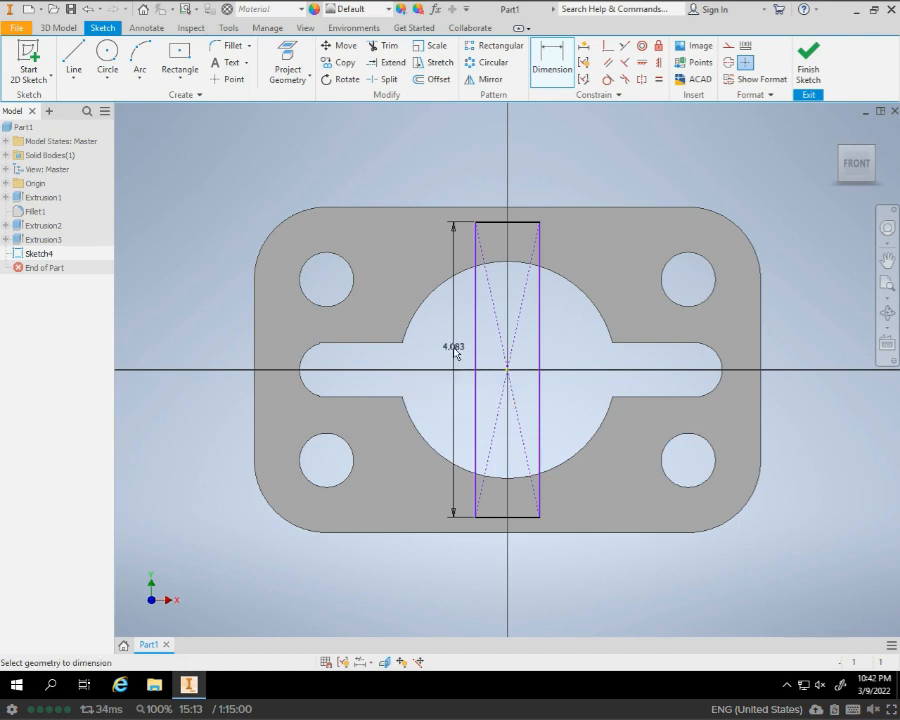
Dimension the upright rectangle's width as 0.75 in.
left_click(520, 235)
left_click(516, 224)
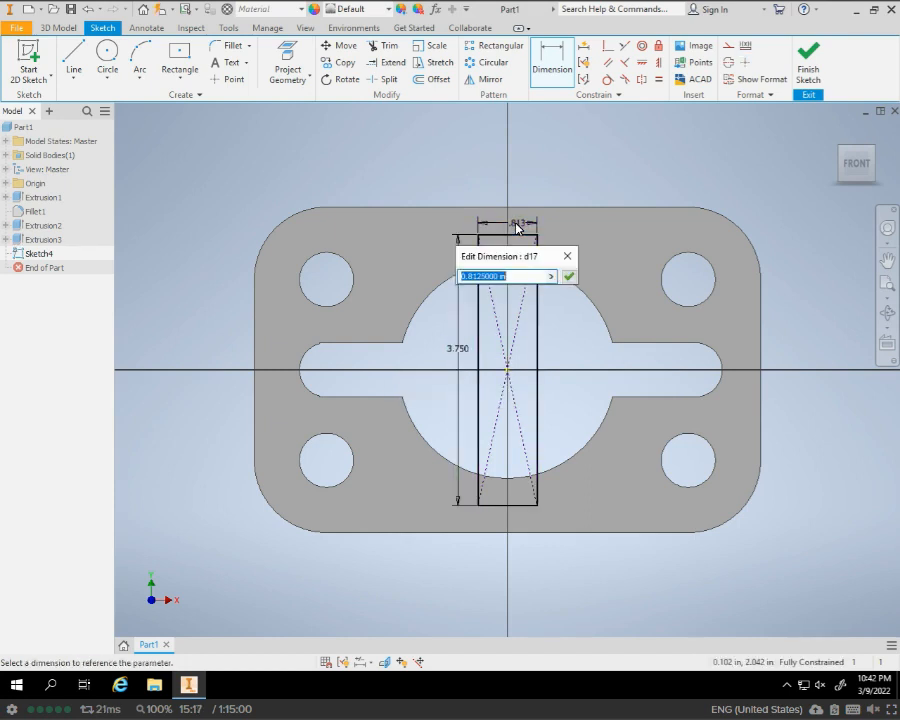
type(".")
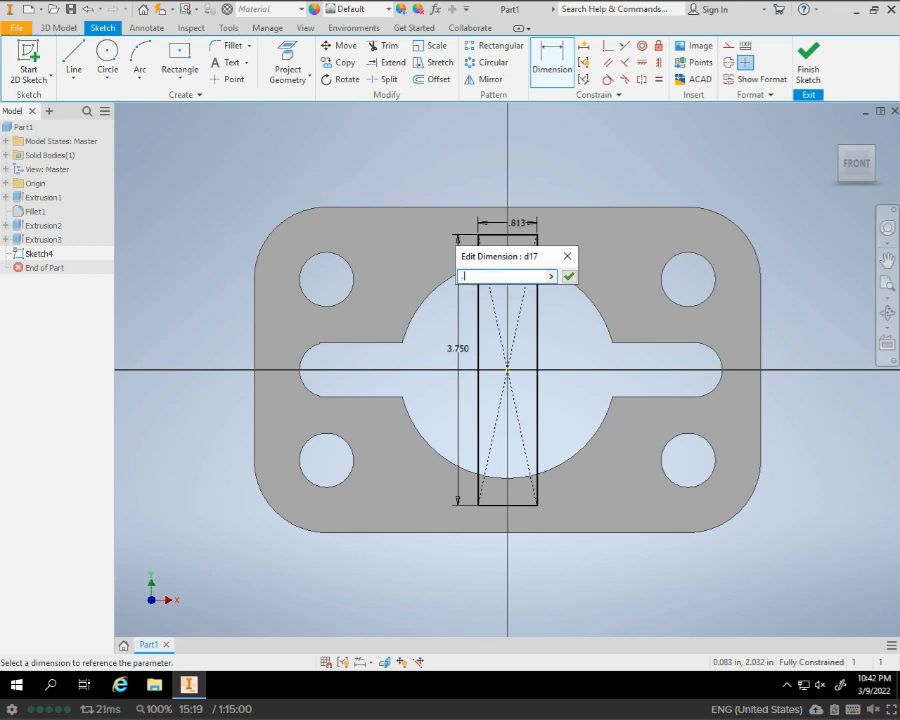
type("75")
key("Return")
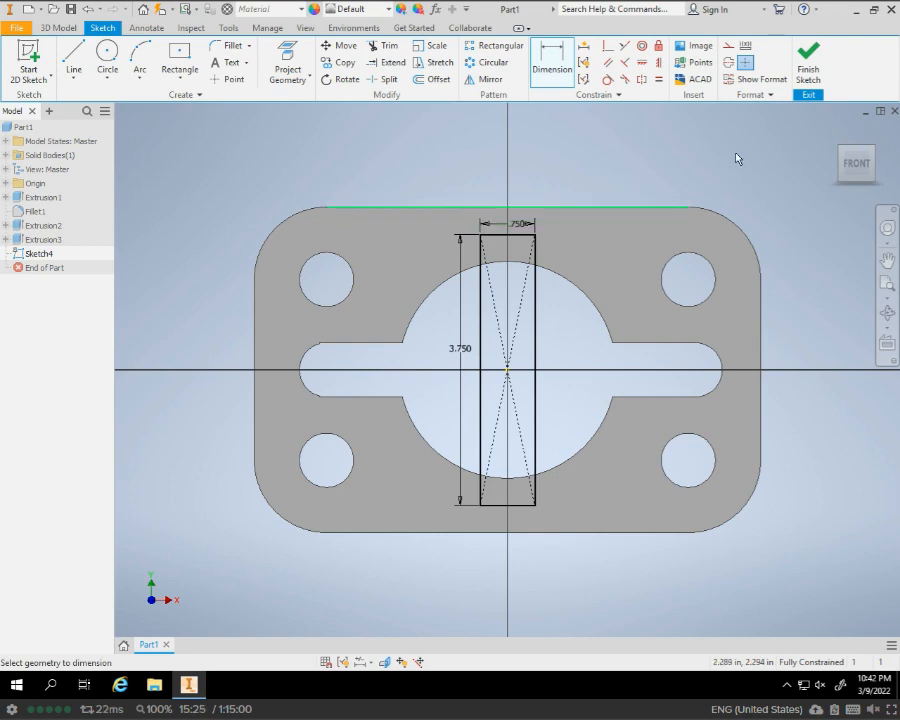
Finish the sketch and extrude the upright rectangle as a vertical slot cut, 0.25 in deep into the plate.
left_click(806, 60)
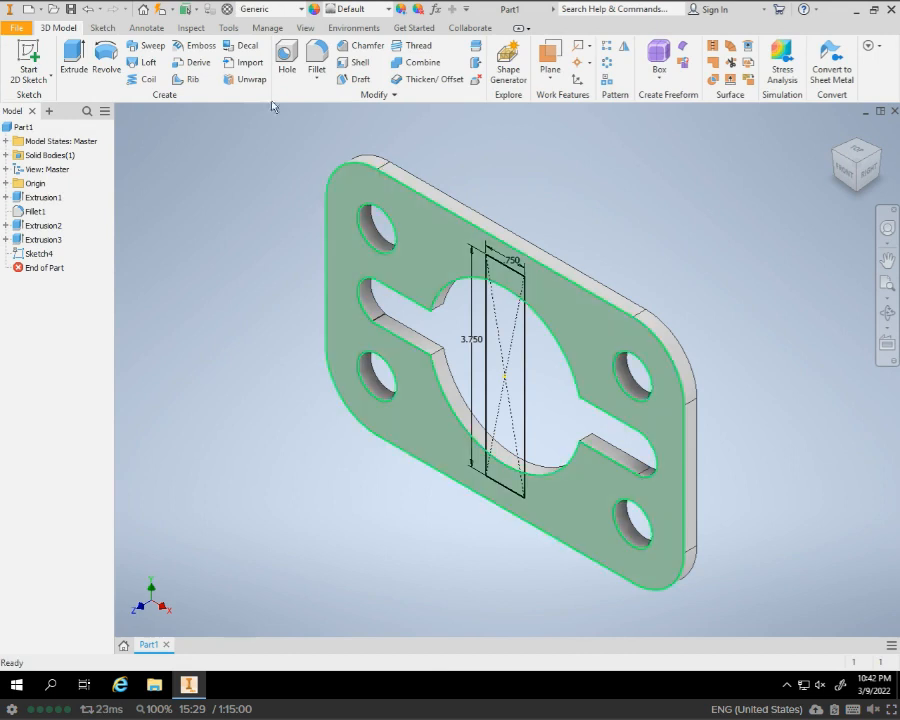
left_click(76, 55)
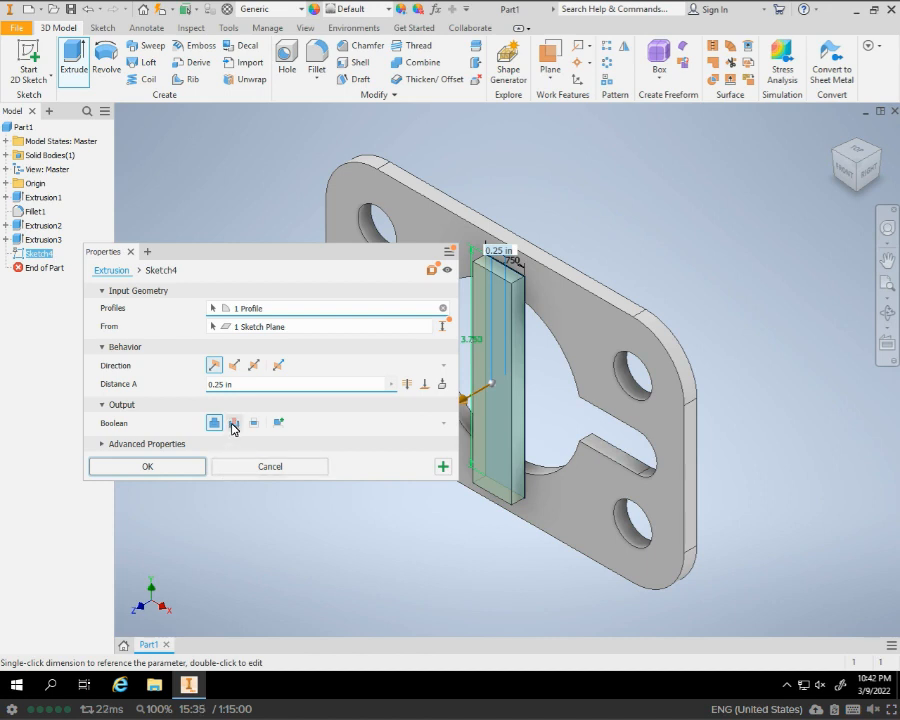
left_click(234, 365)
left_click(233, 423)
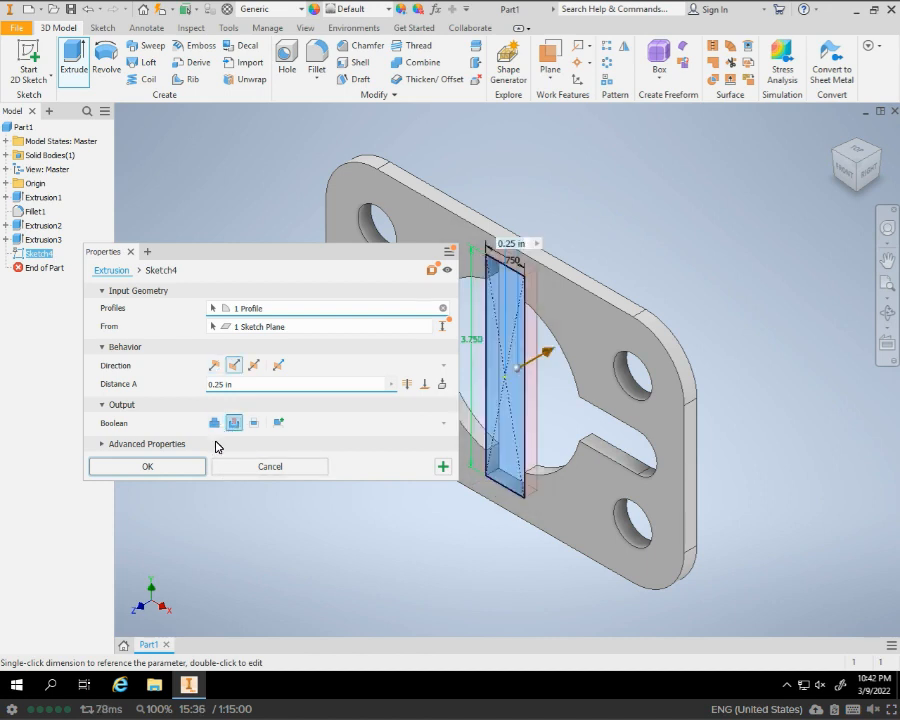
left_click(146, 467)
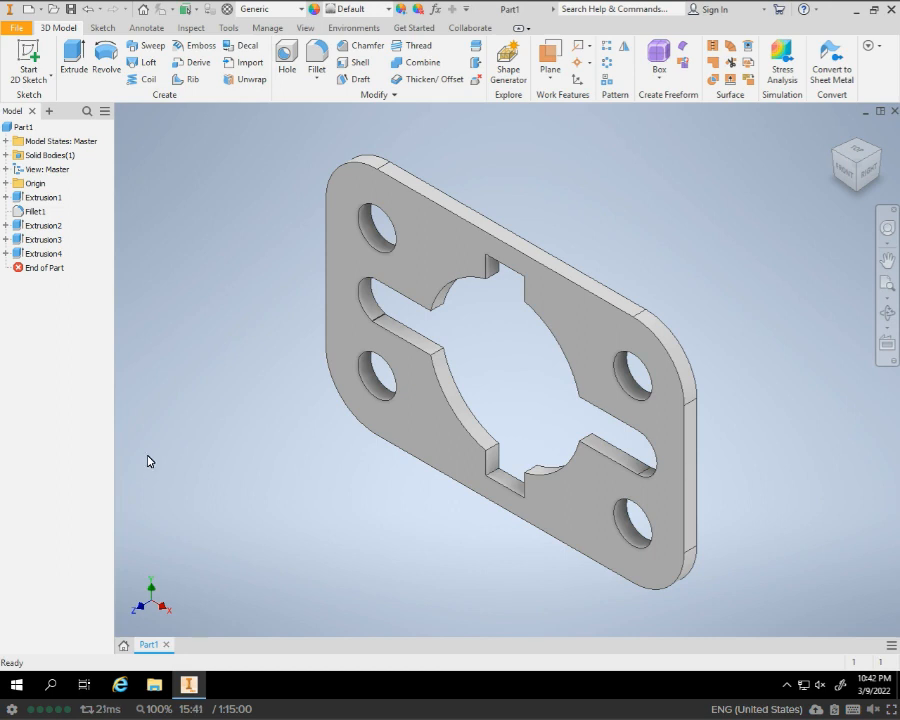
Save the part in the Documents folder under the file name KEYPLATE.
left_click(14, 28)
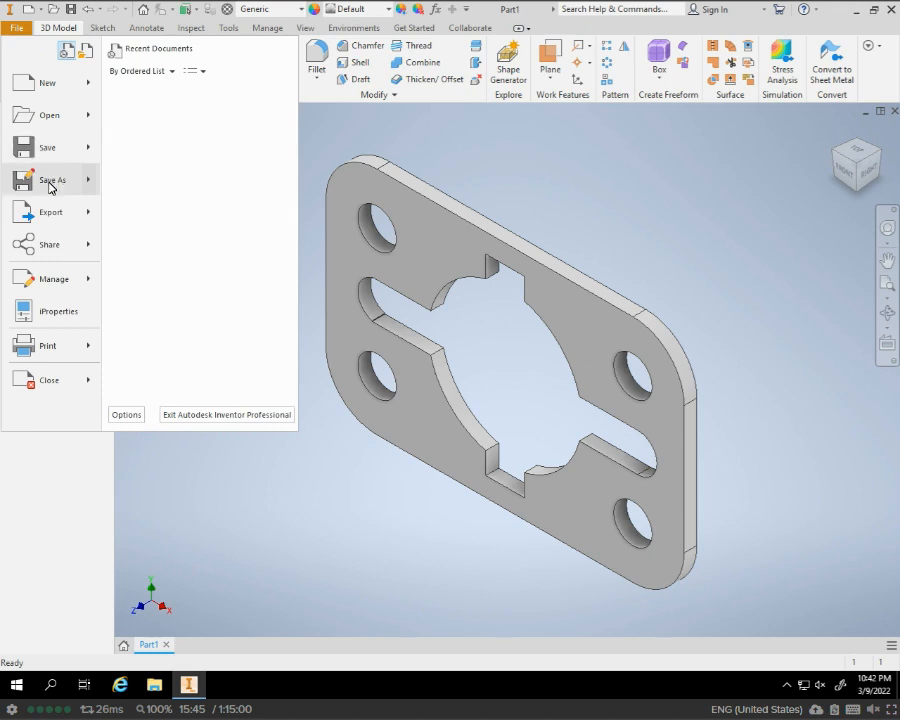
mouse_move(52, 190)
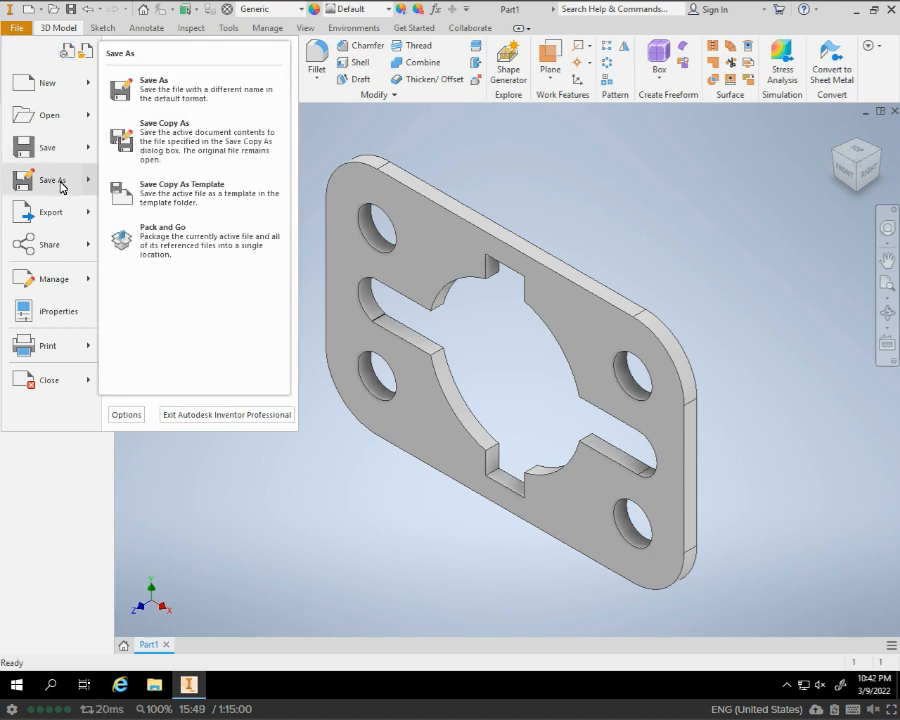
left_click(60, 183)
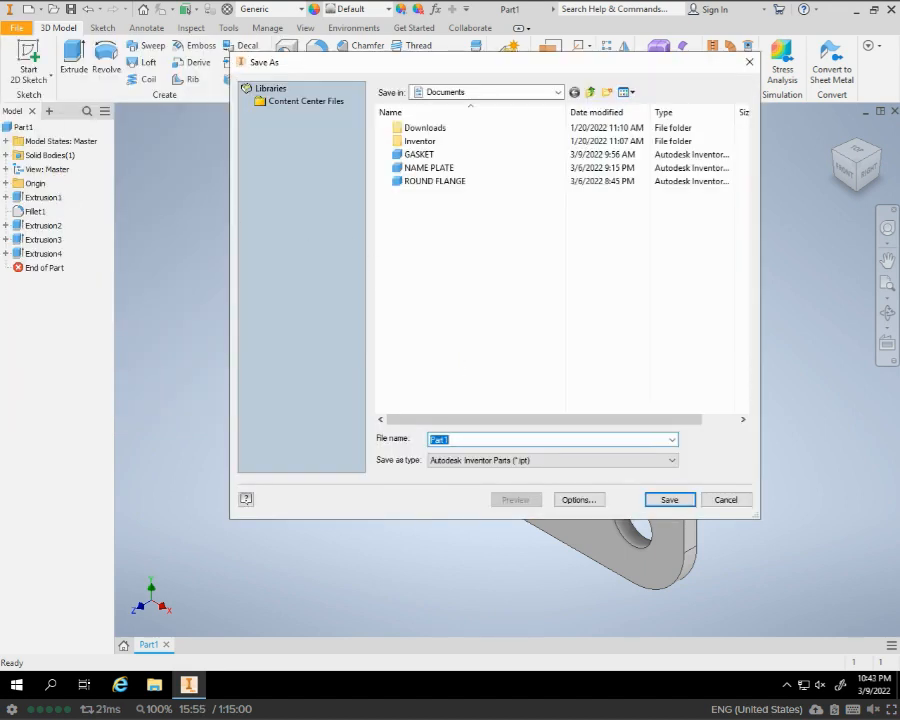
type("KEYPLATE")
left_click(688, 502)
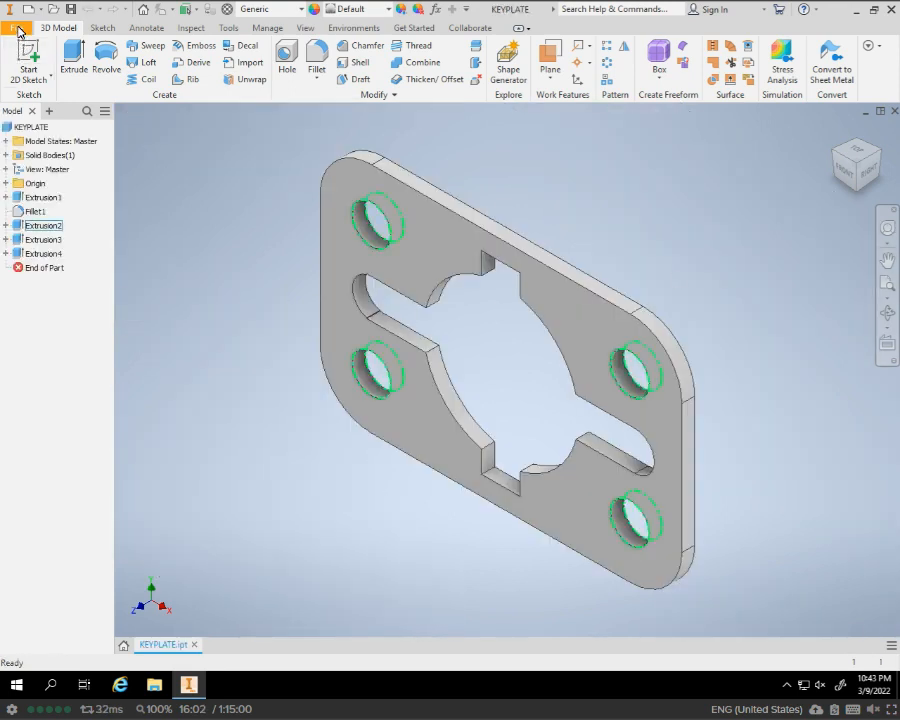
Create a new drawing file from the Standard.idw template.
left_click(16, 27)
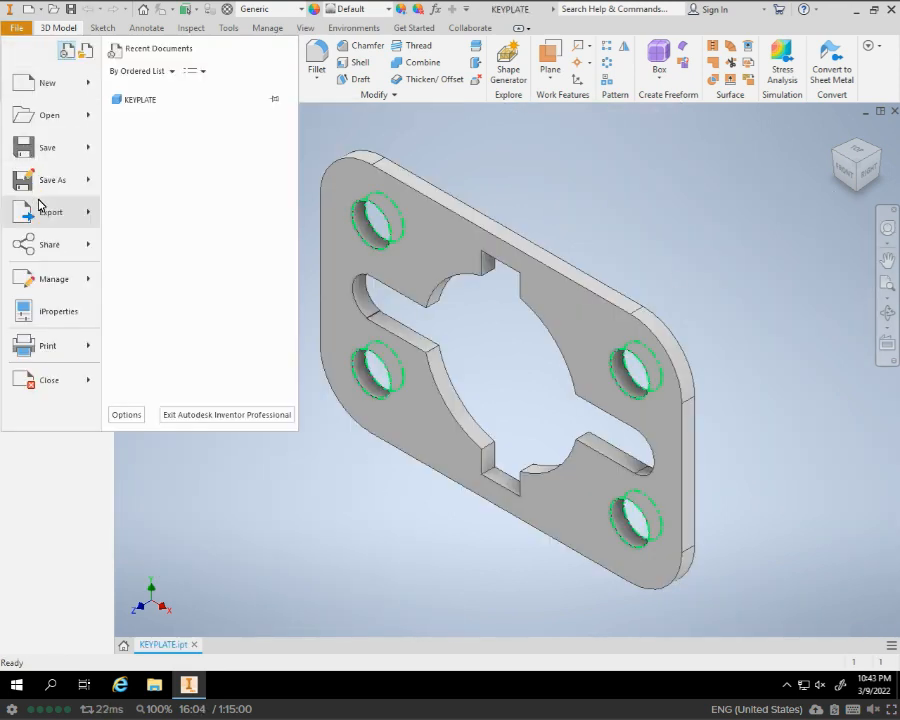
key("Escape")
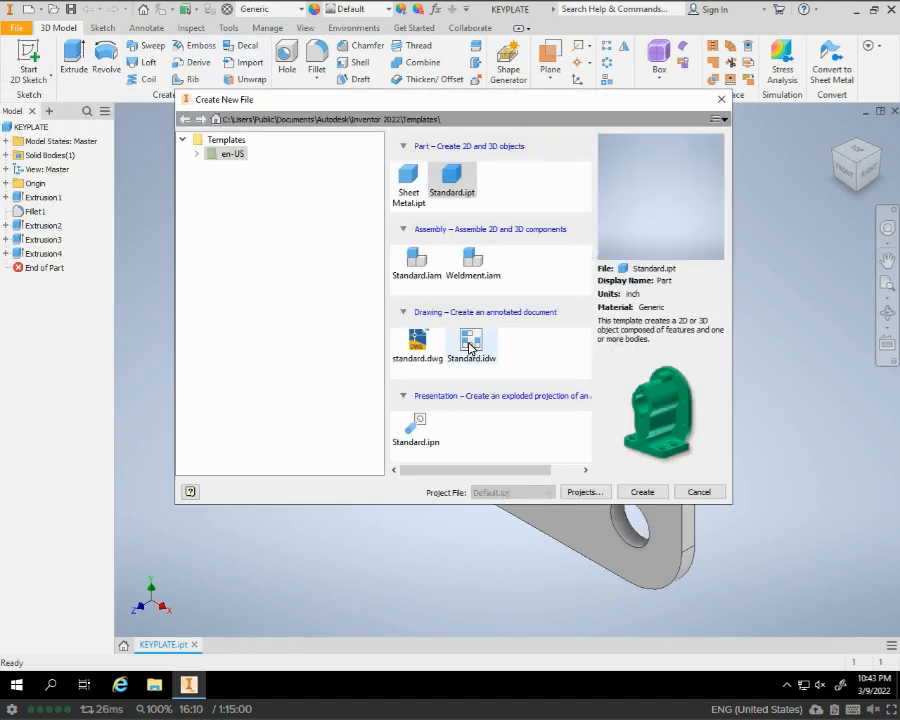
key("Escape")
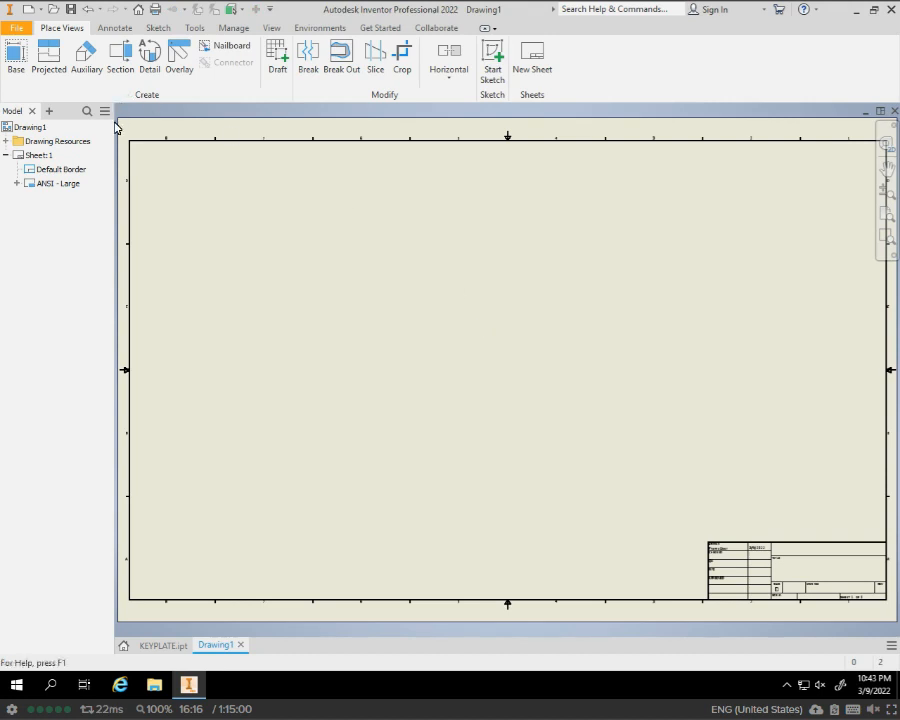
Change the drawing sheet's size to B, keeping the landscape orientation.
right_click(42, 160)
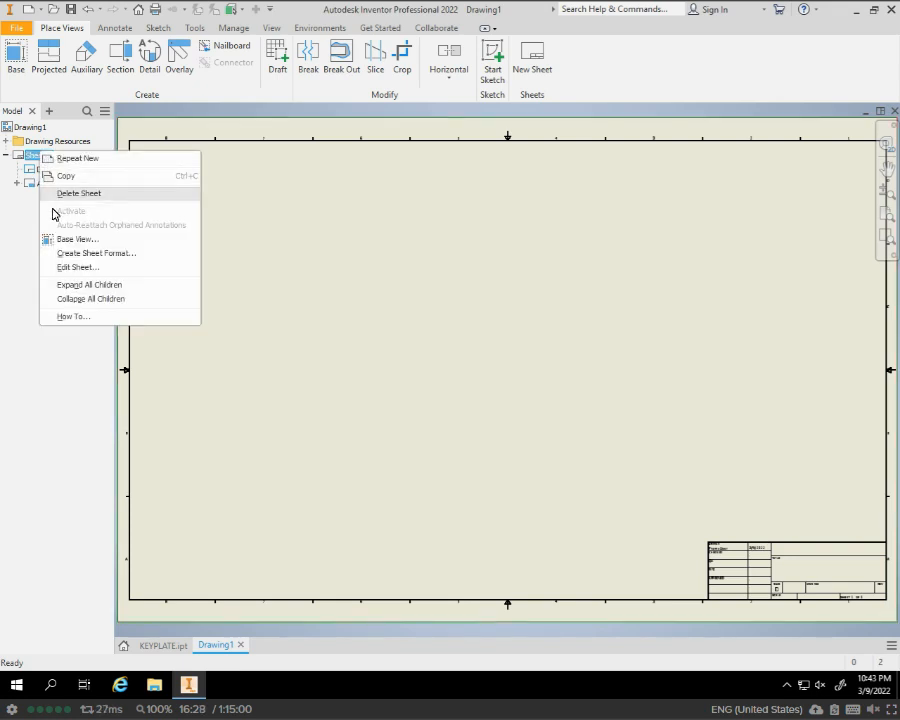
left_click(80, 268)
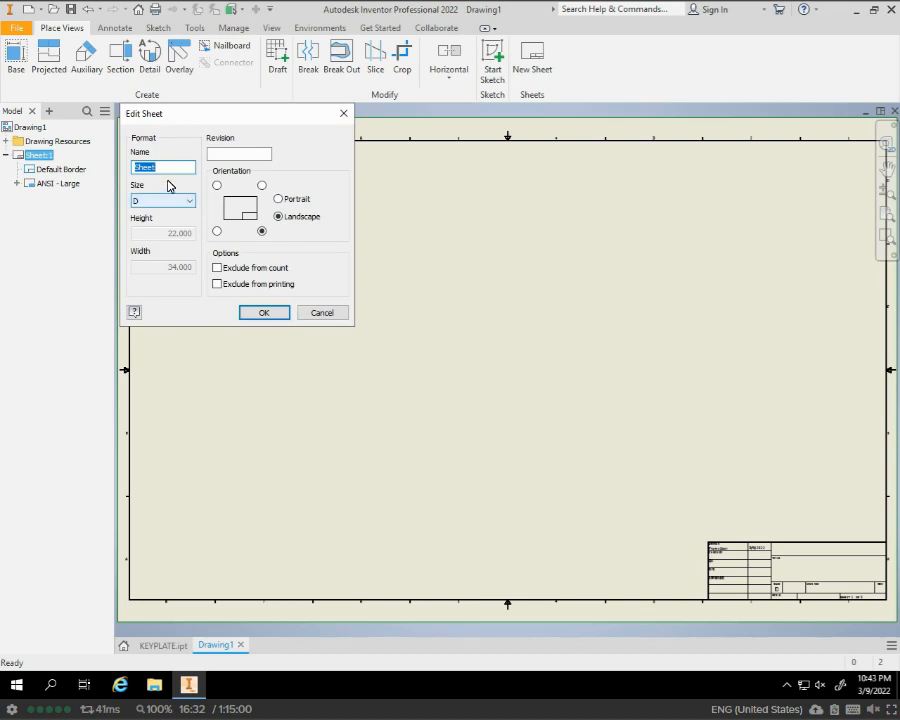
left_click(191, 205)
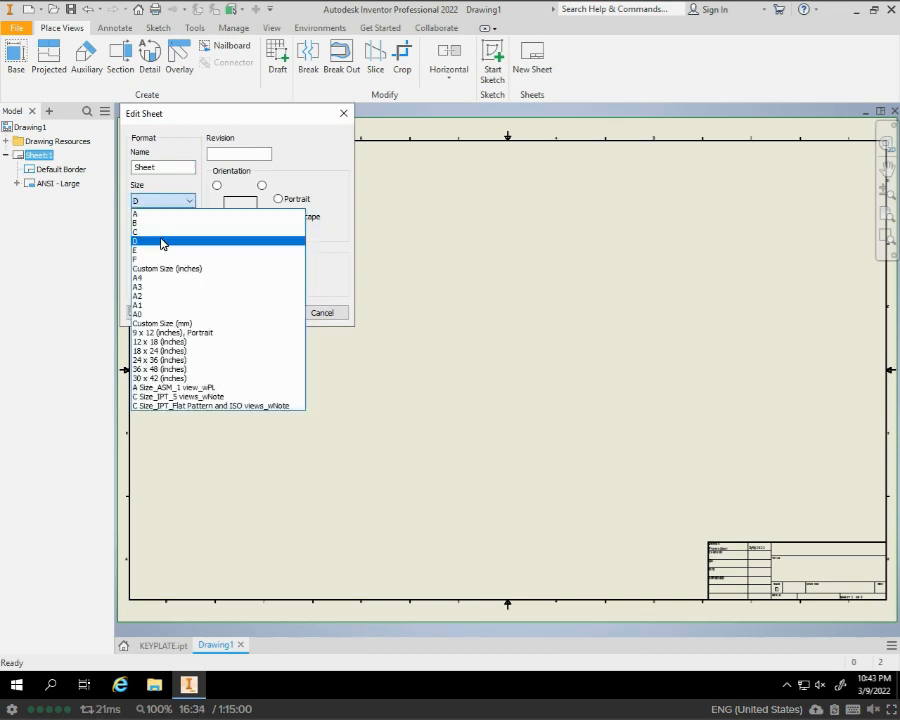
left_click(158, 223)
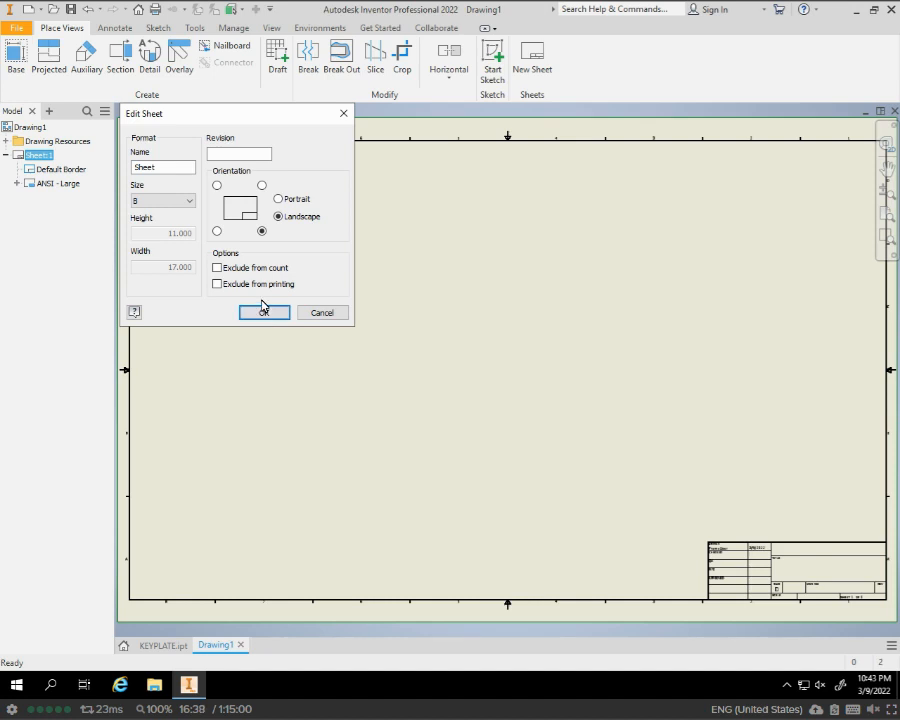
left_click(264, 313)
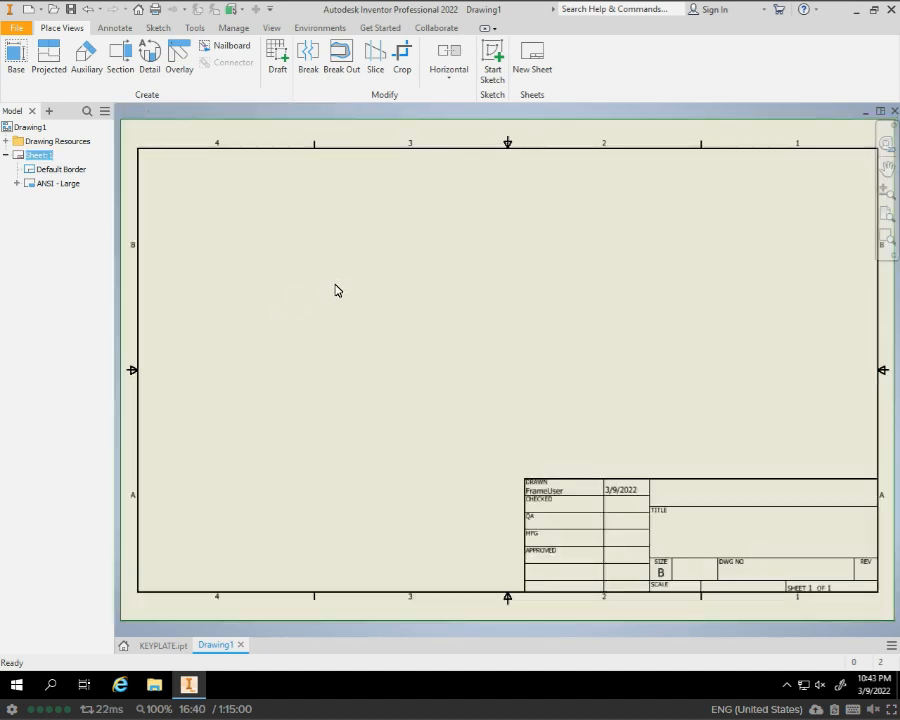
Place a front base view of the KEYPLATE part on the sheet at 1:1 scale.
left_click(15, 57)
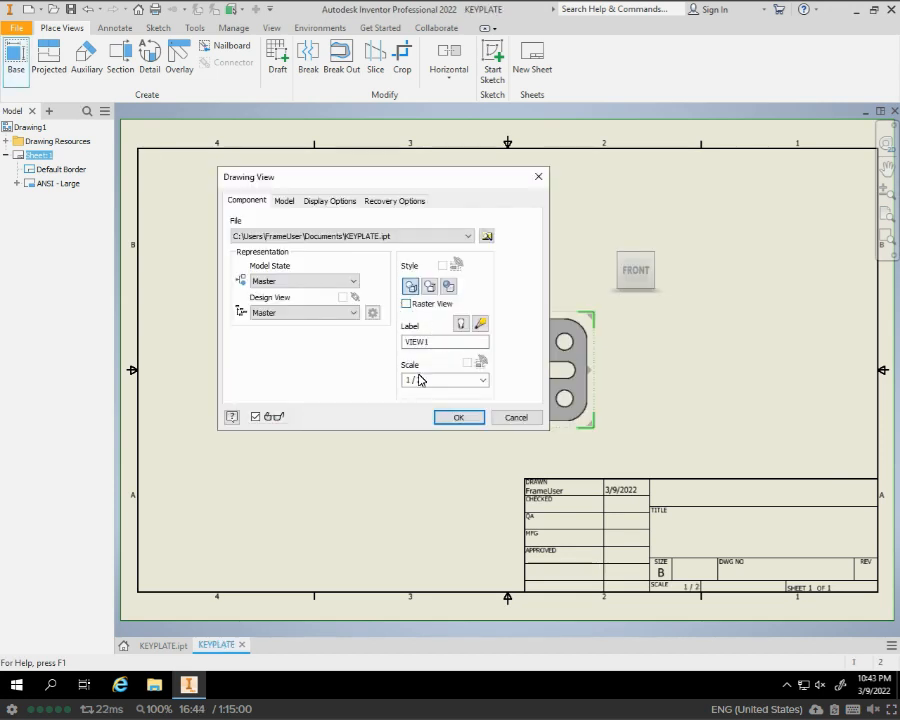
left_click(447, 385)
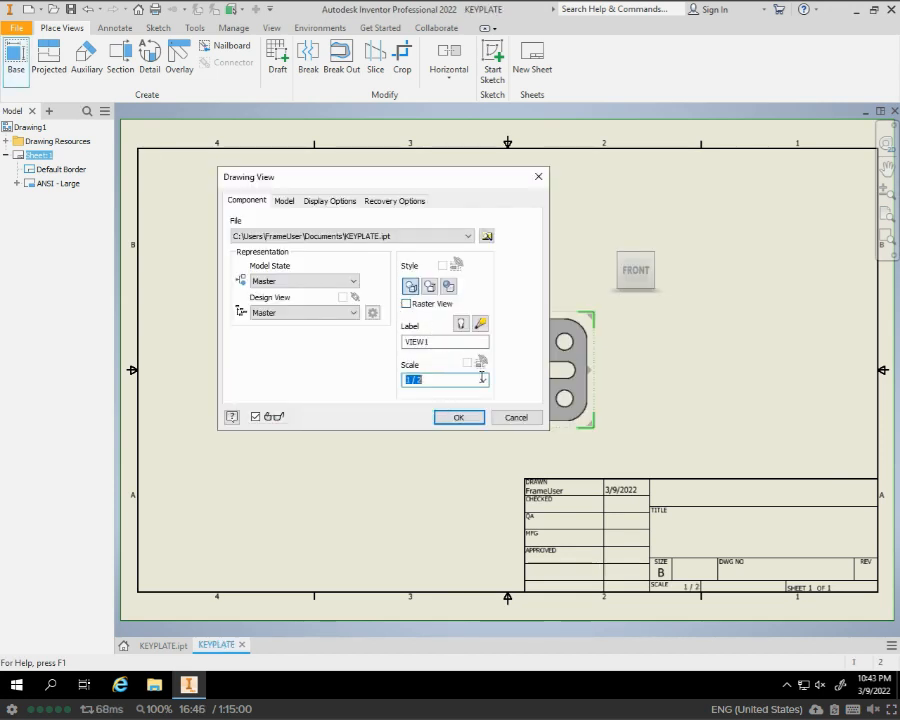
left_click(484, 381)
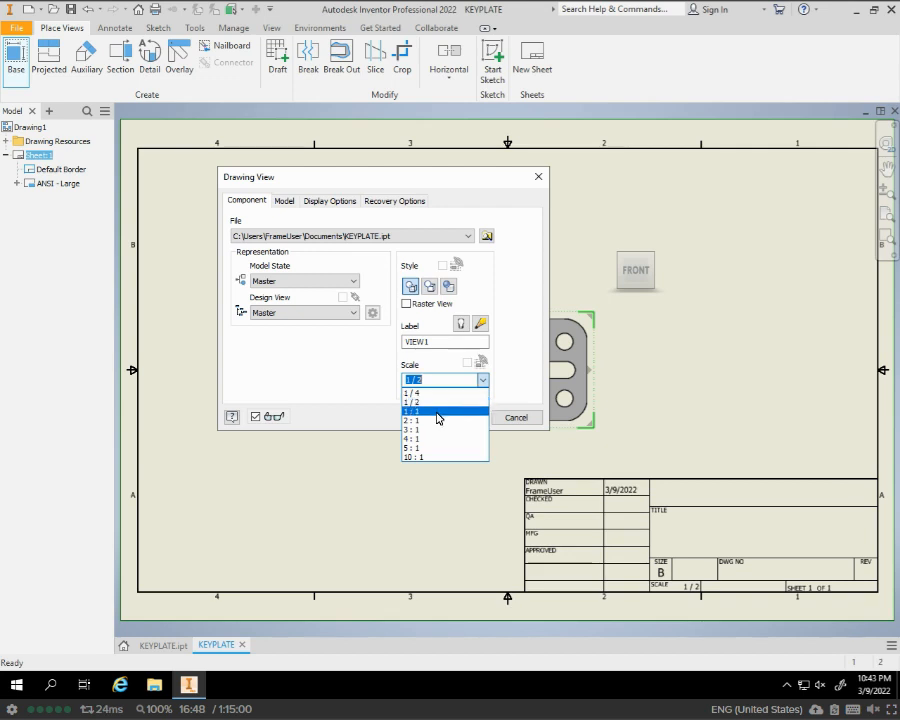
left_click(437, 418)
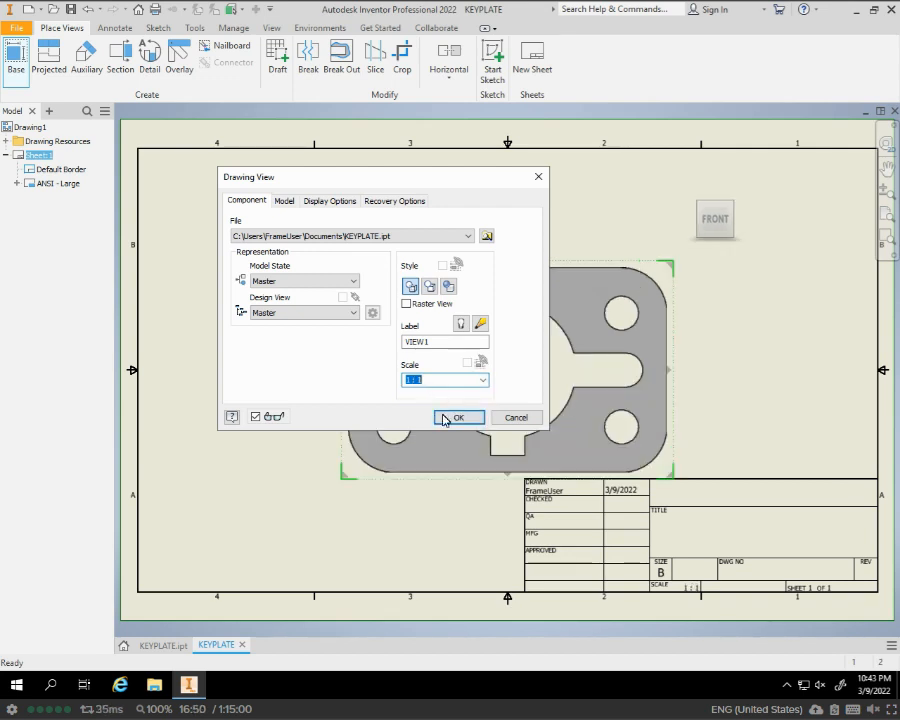
left_click(457, 418)
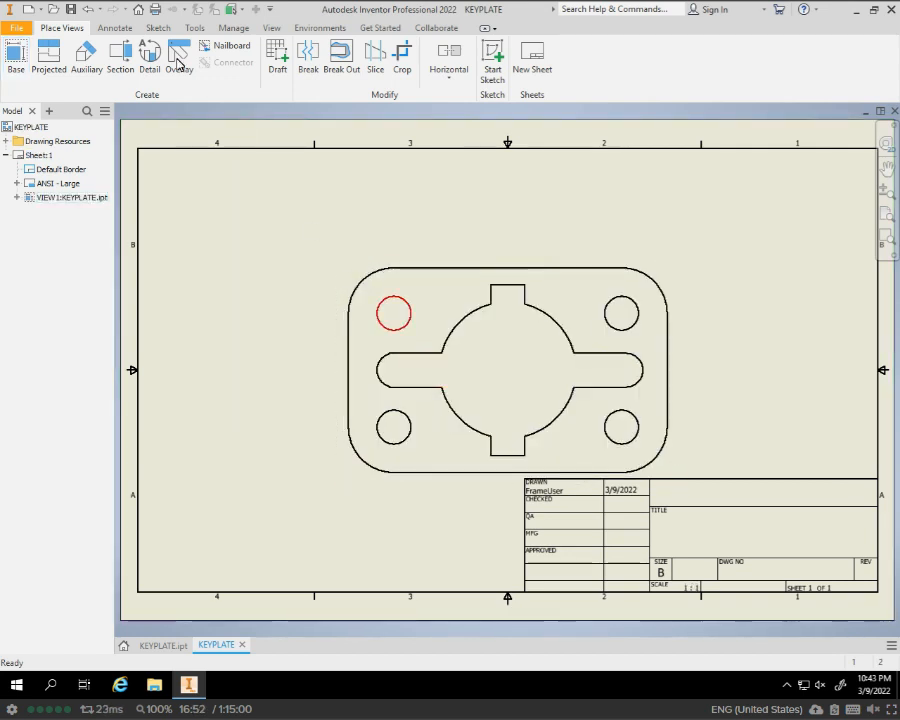
Change the drawing sheet's size to C and move the base view up to about the middle of the sheet.
right_click(42, 157)
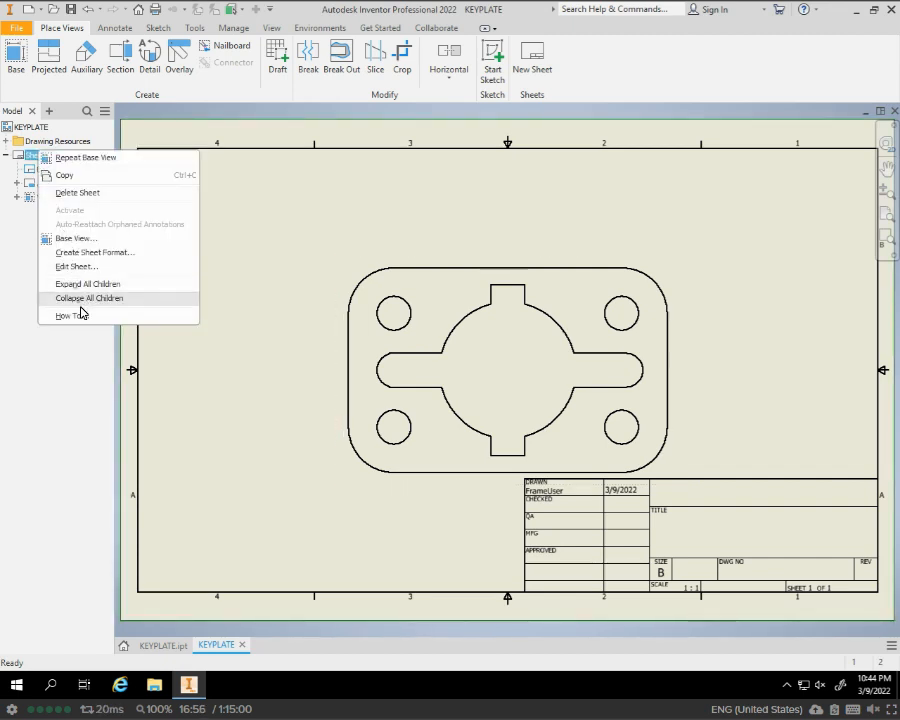
left_click(80, 267)
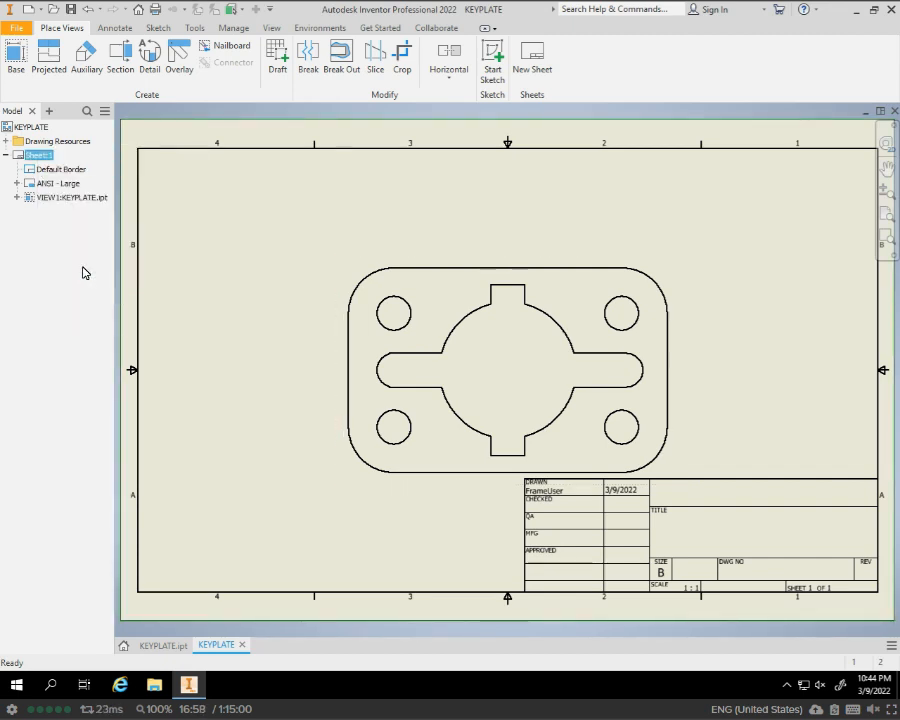
left_click(180, 201)
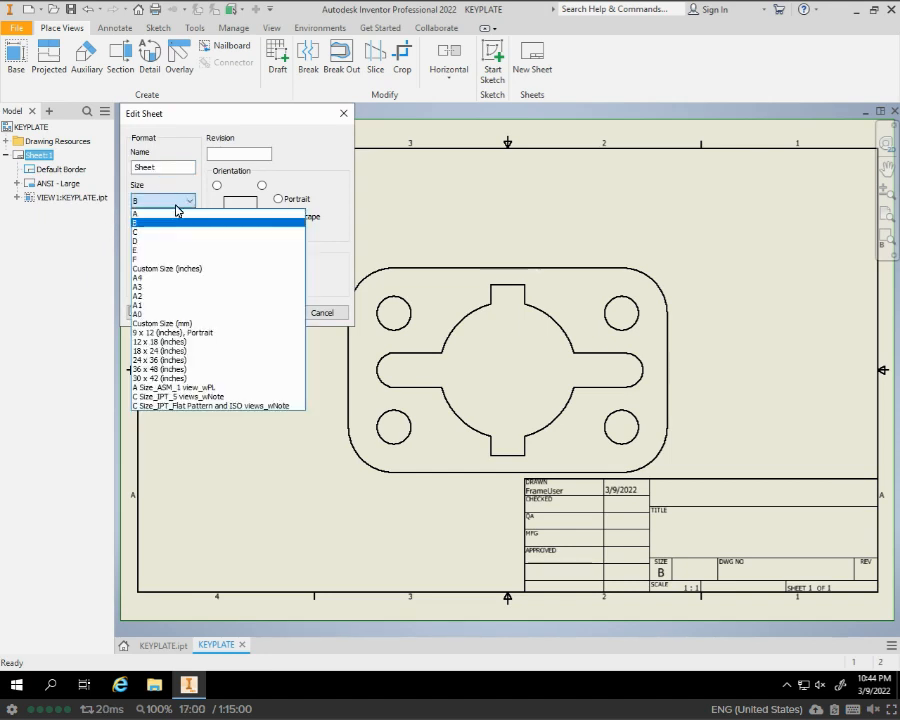
left_click(160, 241)
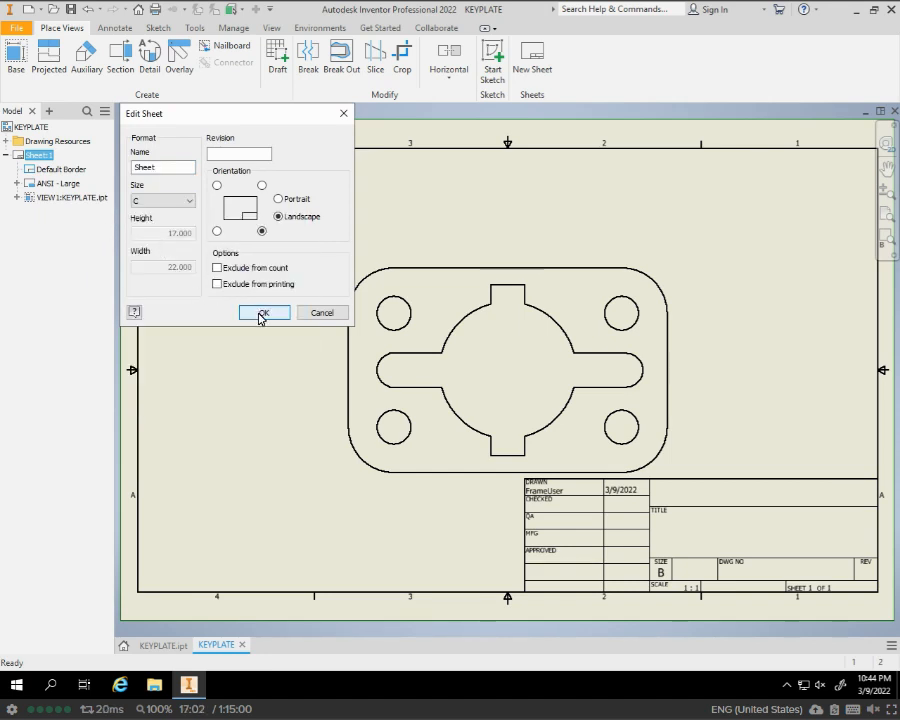
left_click(259, 313)
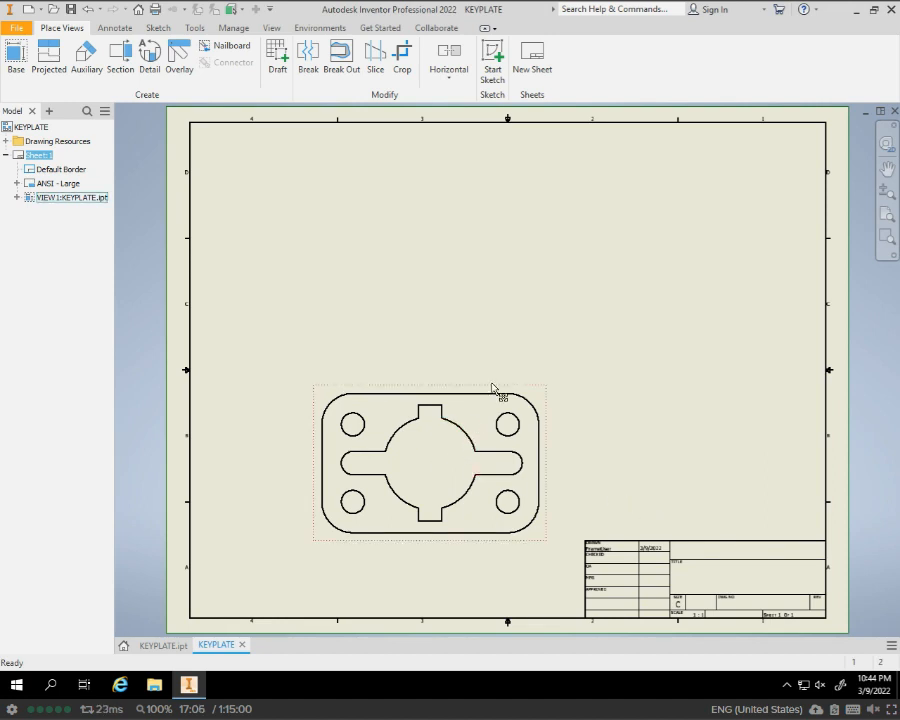
mouse_move(492, 388)
left_mouse_down()
mouse_move(567, 321)
mouse_move(563, 285)
mouse_move(551, 300)
left_mouse_up()
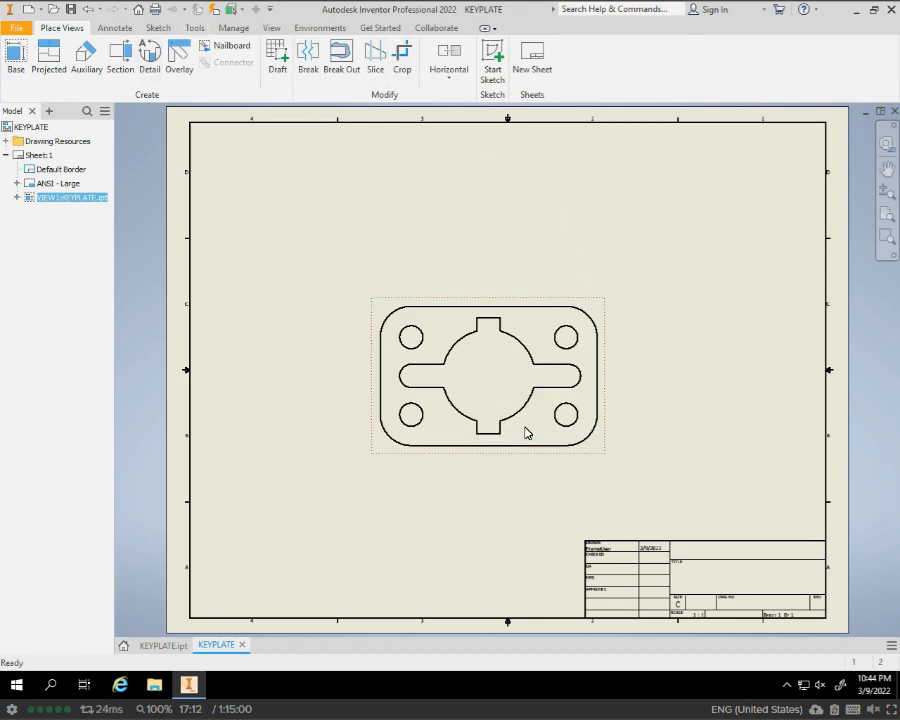
Add center marks to the four corner holes of the key plate view.
scroll(526, 428, "up", 4)
scroll(521, 410, "down", 2)
middle_click_drag(526, 357, 528, 448)
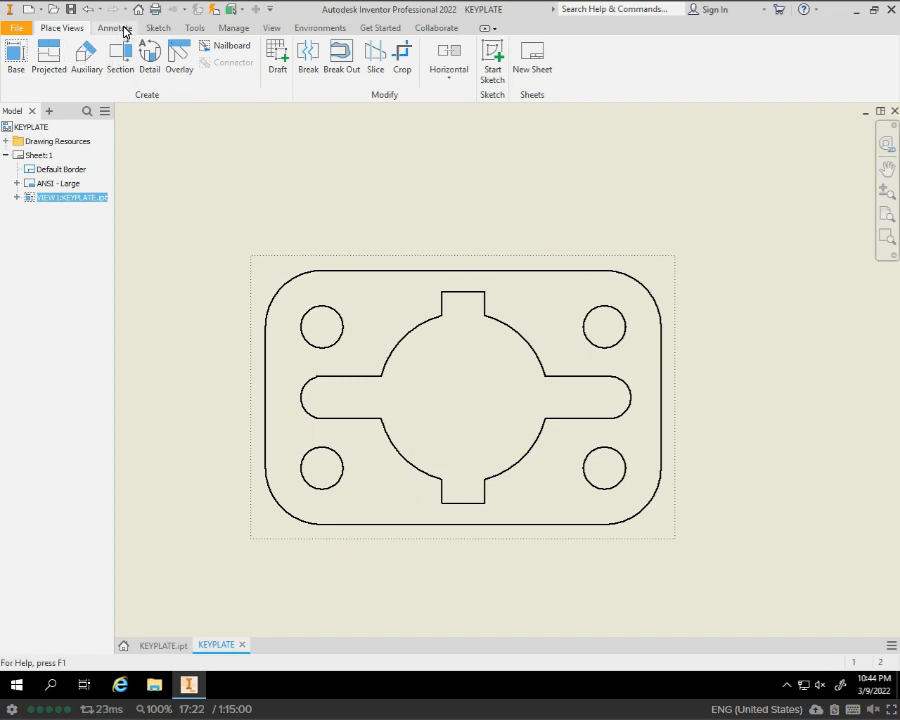
left_click(124, 30)
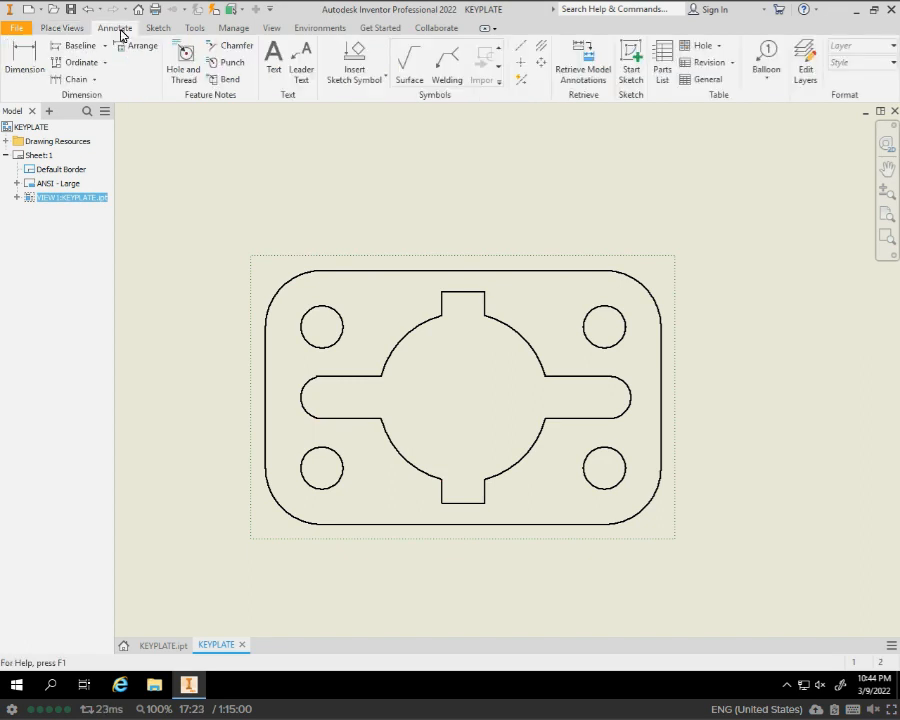
left_click(520, 63)
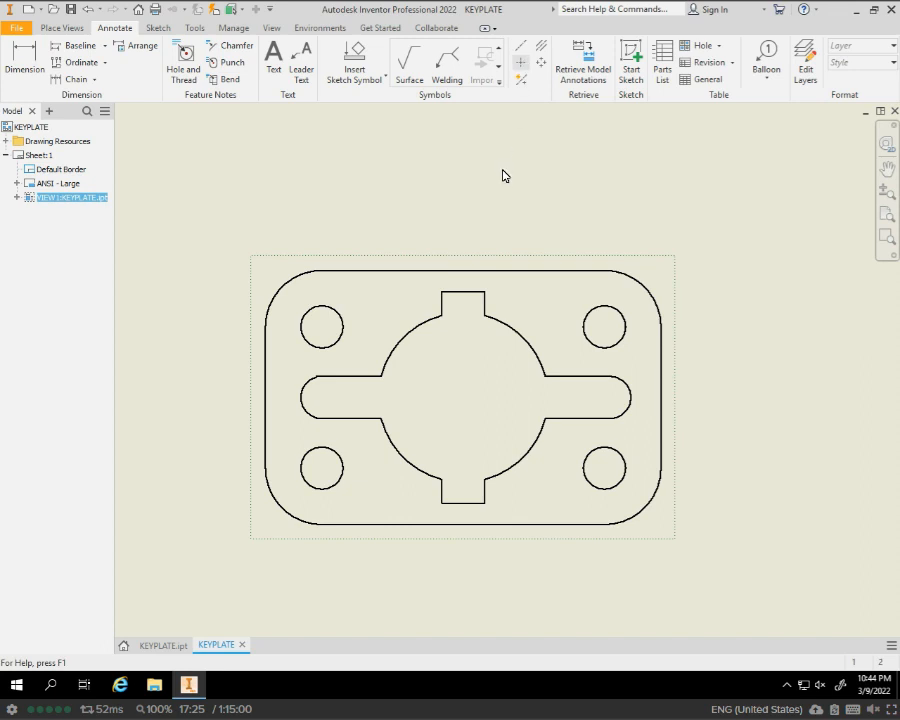
left_click(594, 309)
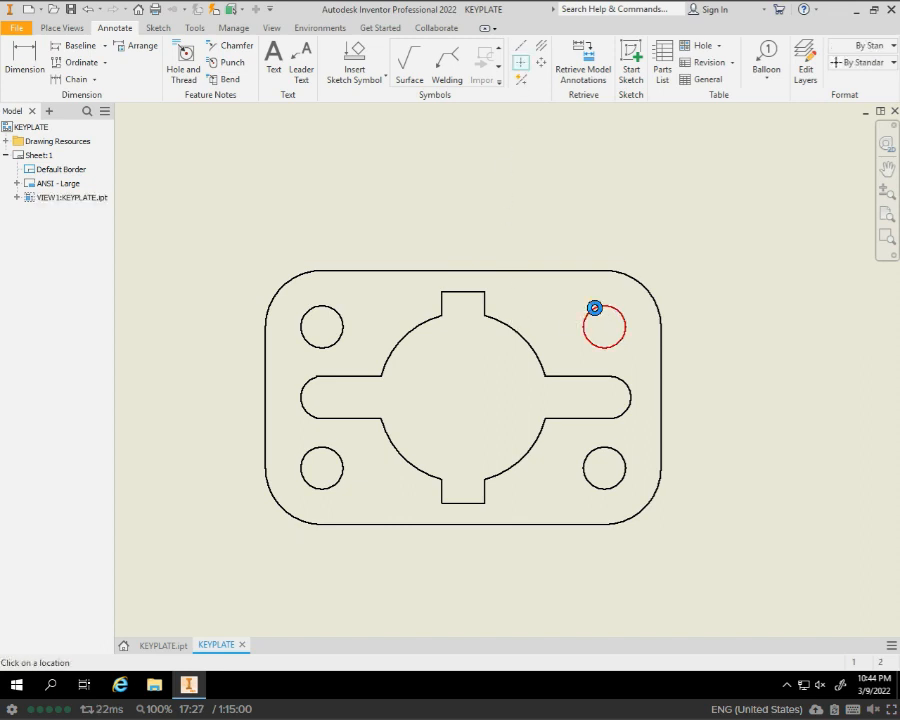
left_click(615, 460)
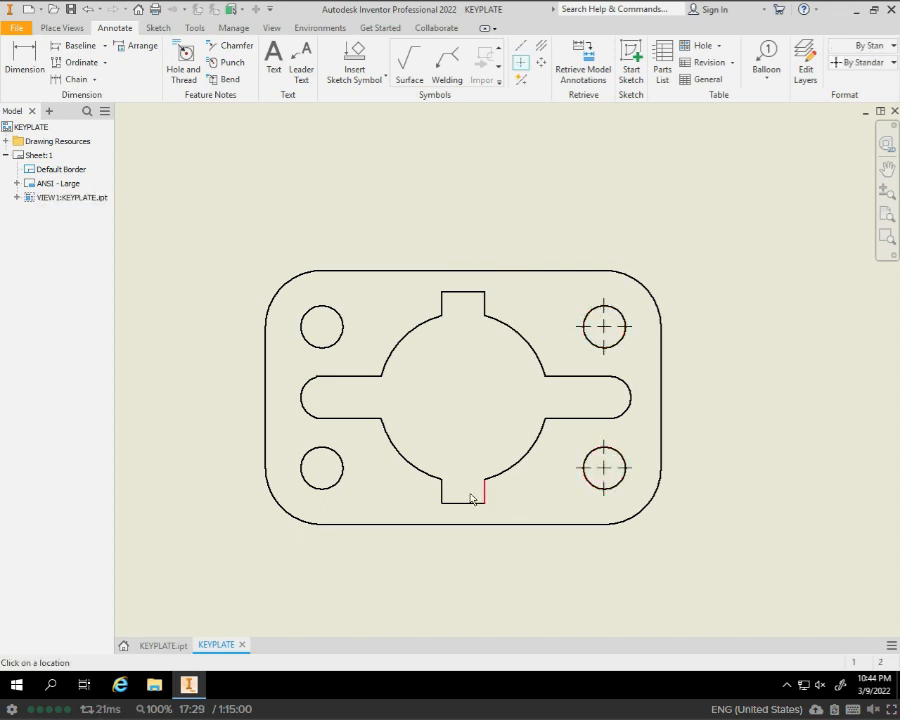
left_click(338, 476)
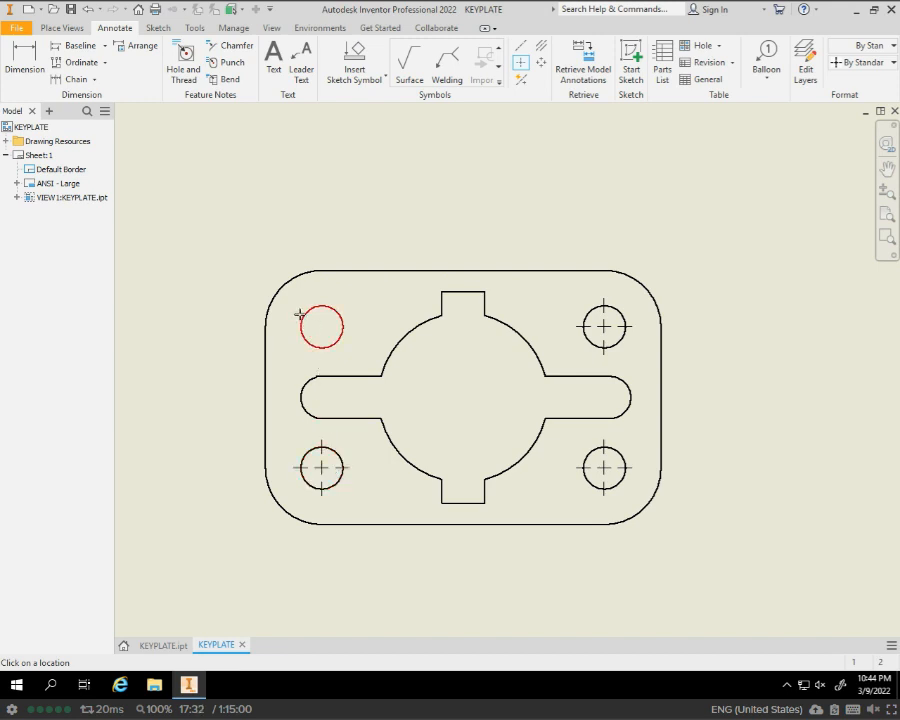
left_click(299, 314)
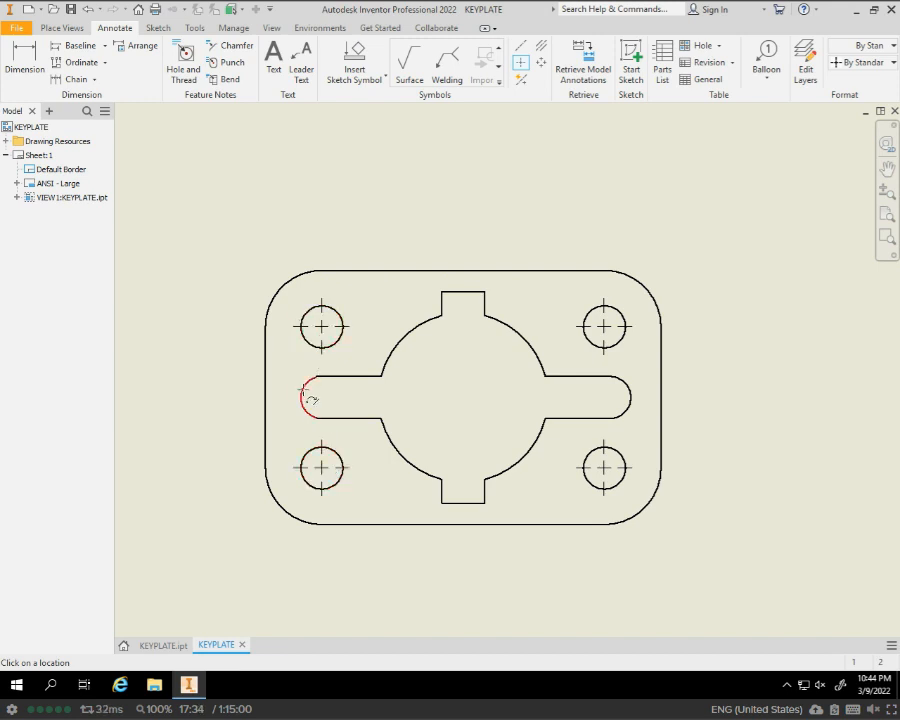
Add center marks to both rounded slot ends and lengthen the left mark's vertical line past the slot edges.
left_click(303, 393)
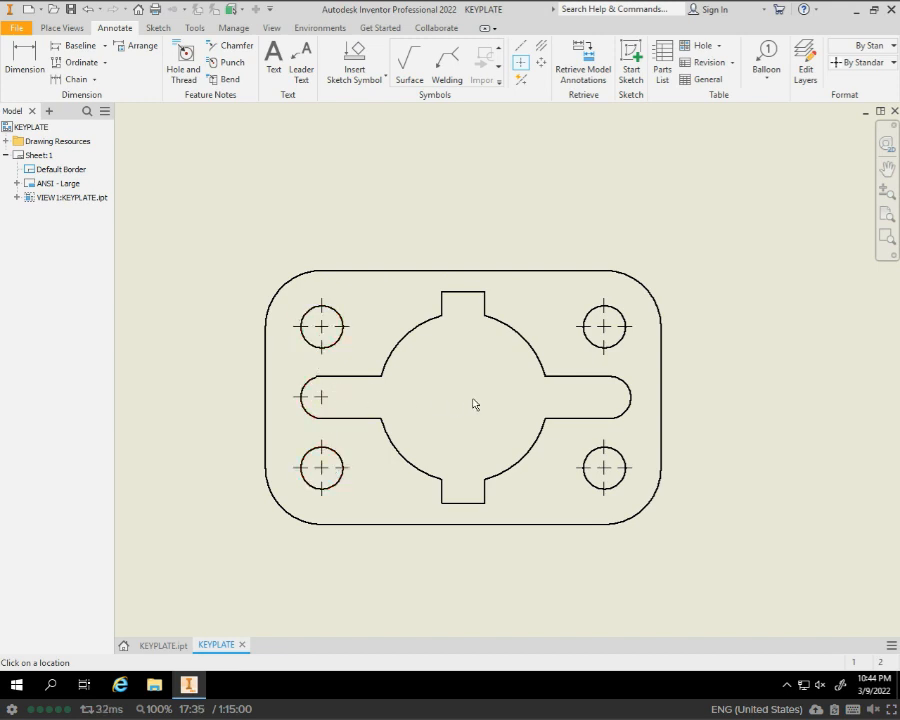
left_click(632, 400)
key("Escape")
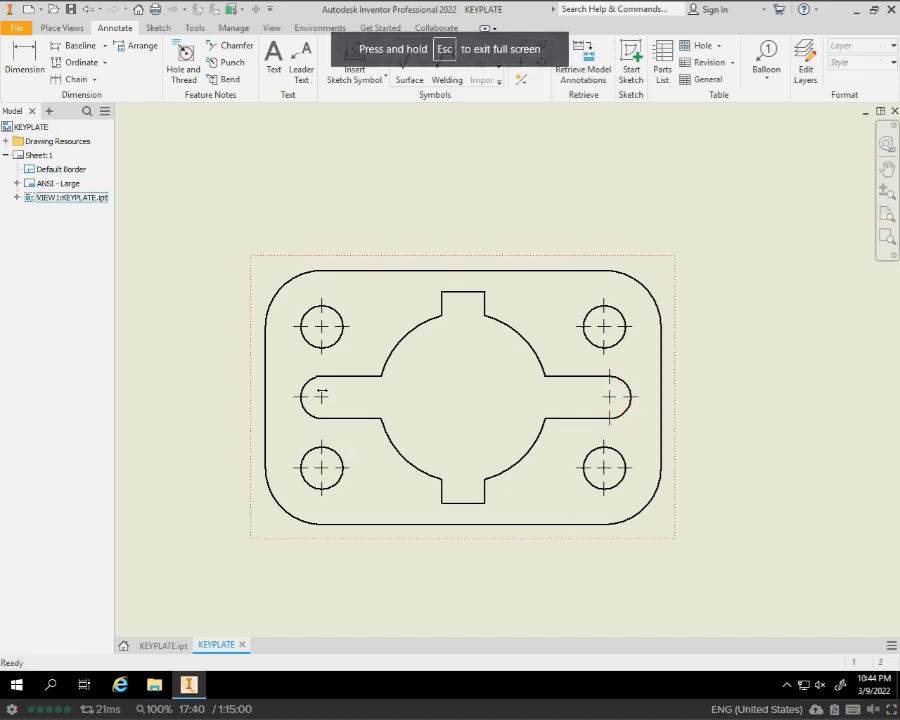
left_click(321, 397)
left_click_drag(321, 390, 322, 366)
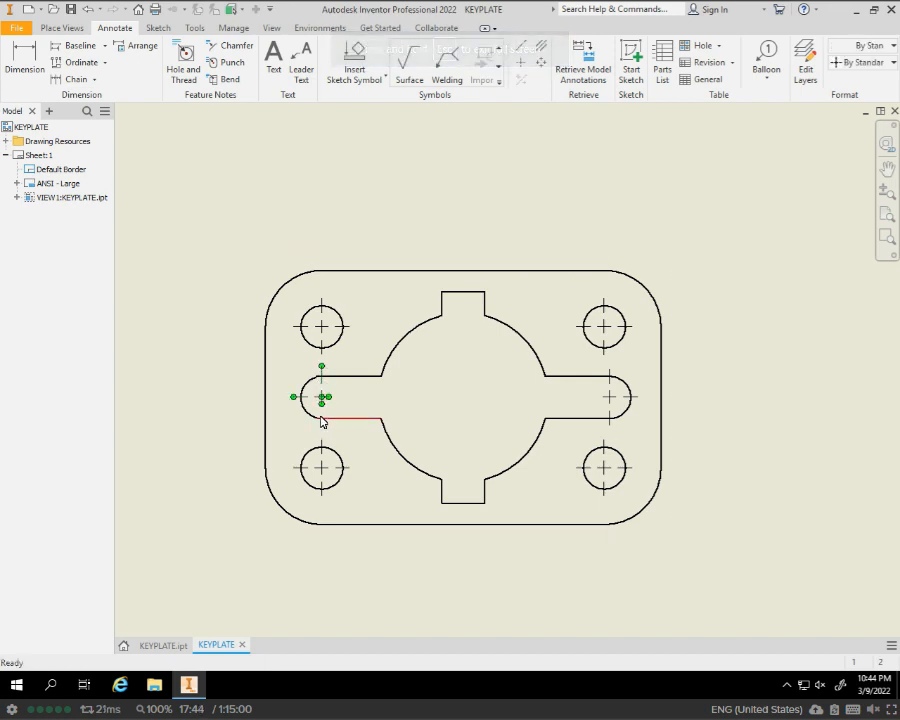
left_click_drag(322, 410, 322, 426)
key("Escape")
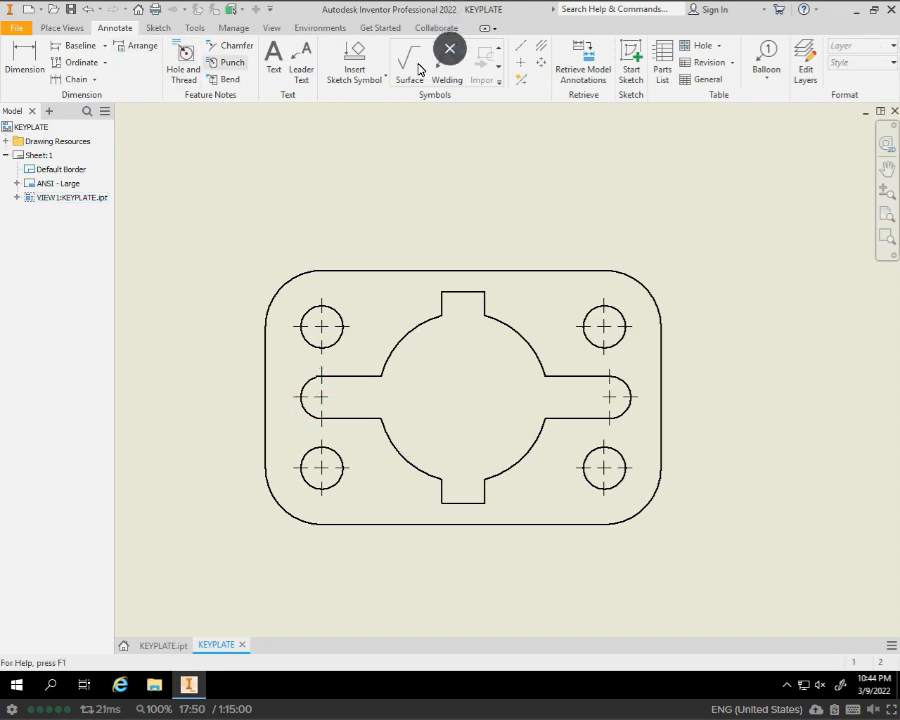
Try to add a bisector centerline between the upper and lower keyway end edges.
left_click(541, 46)
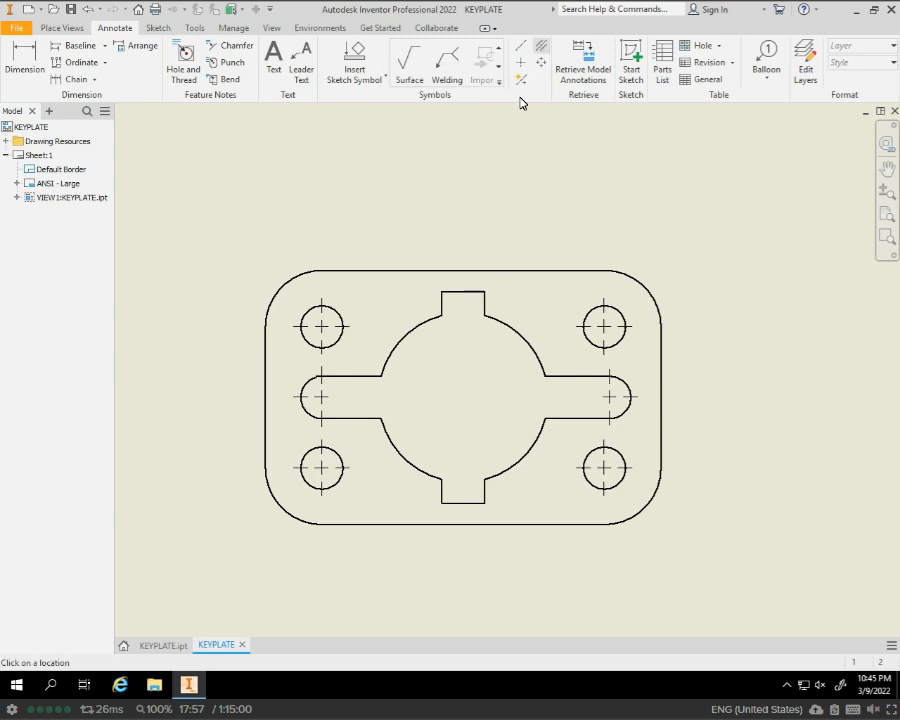
left_click(461, 501)
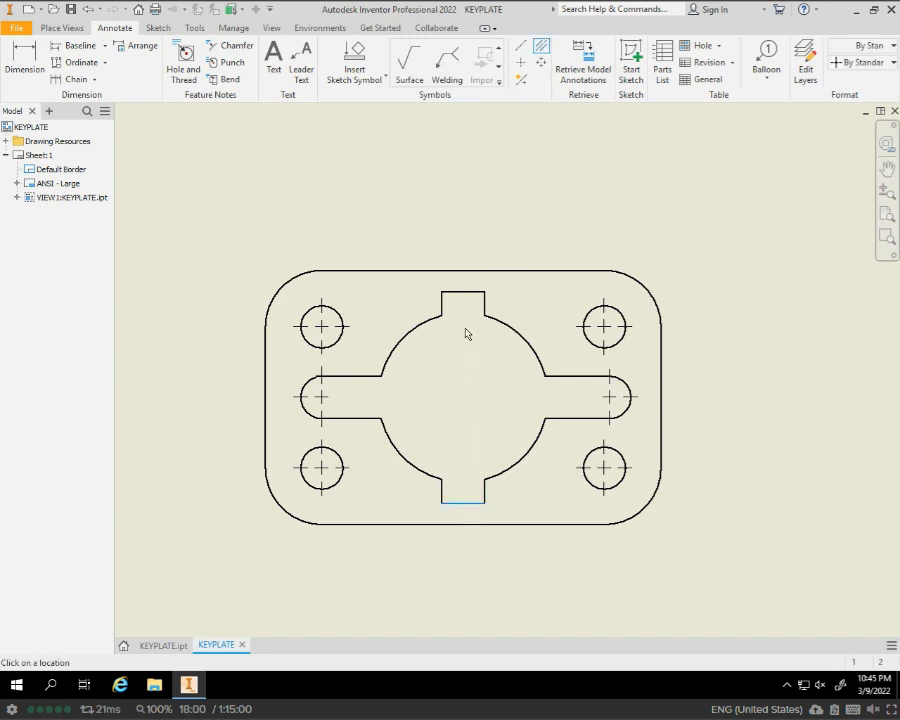
left_click(463, 291)
key("Escape")
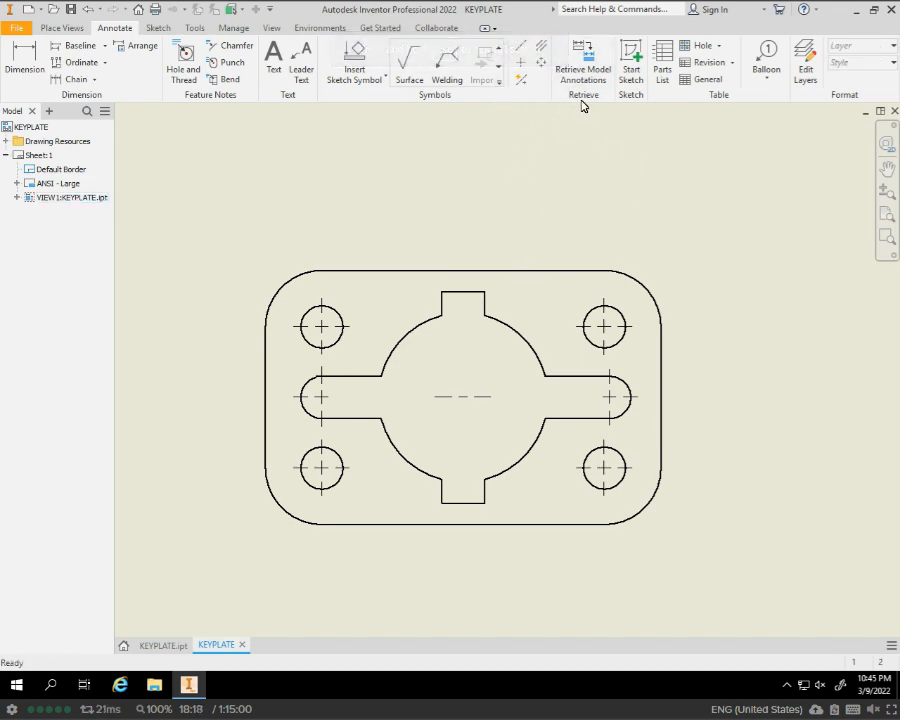
left_click(541, 62)
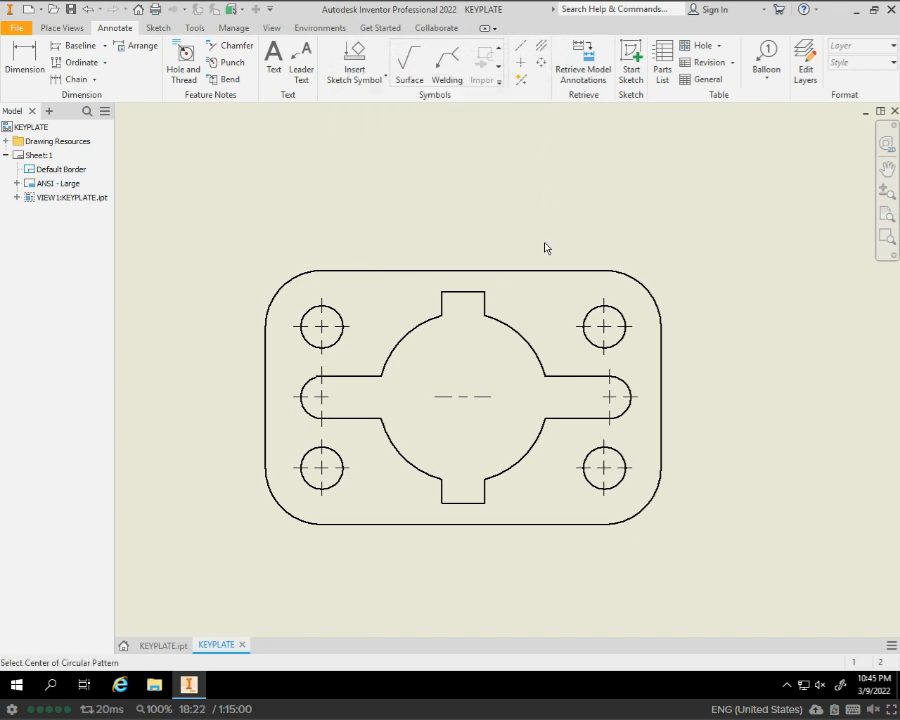
left_click(520, 331)
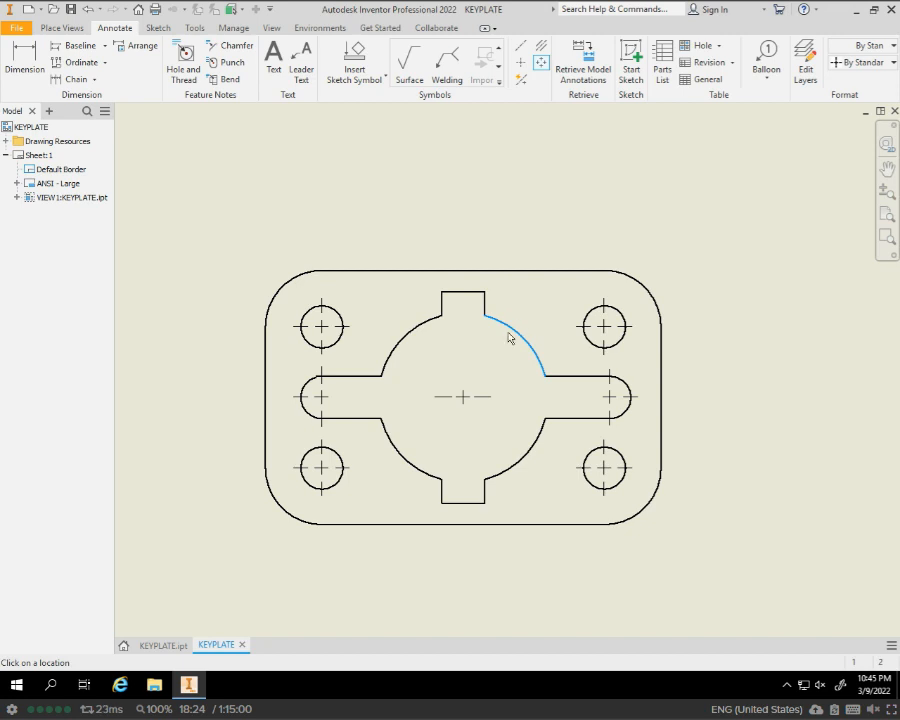
key("Escape")
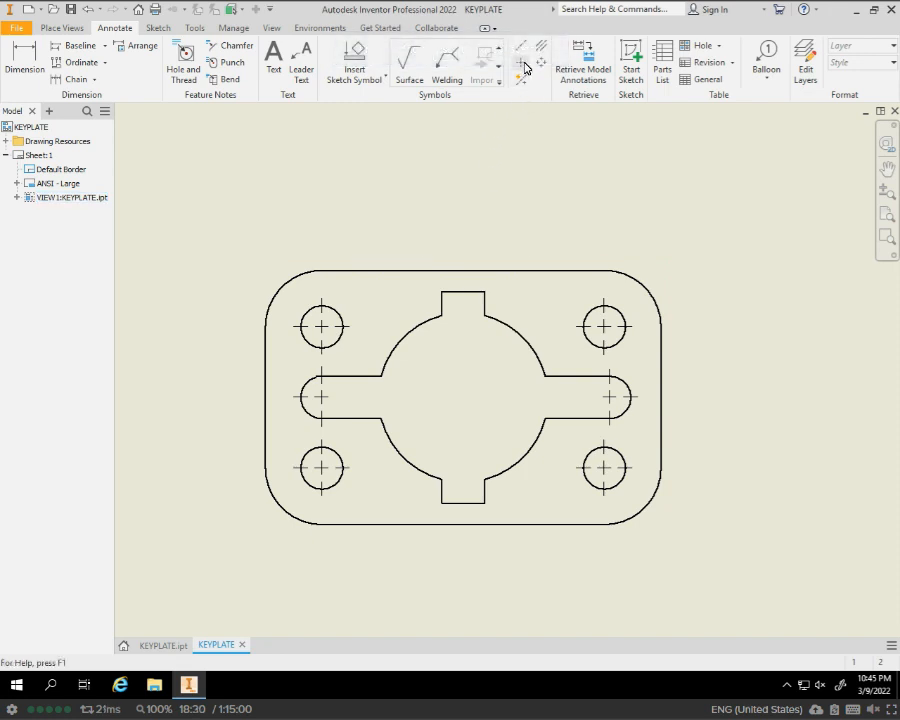
Create a vertical centerline between the midpoints of the lower and upper keyway end edges.
left_click(520, 46)
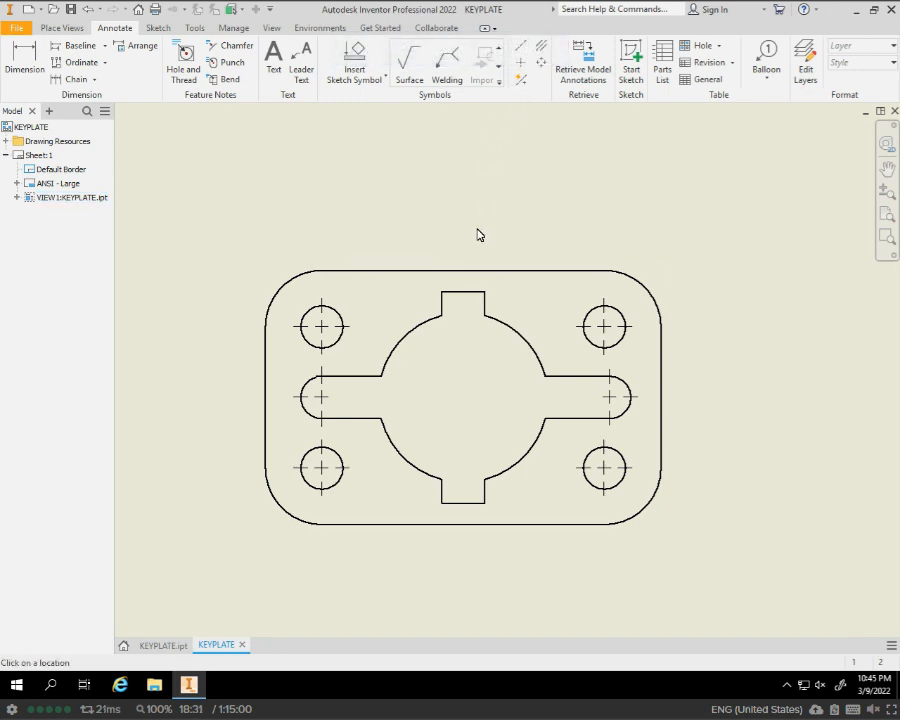
left_click(462, 503)
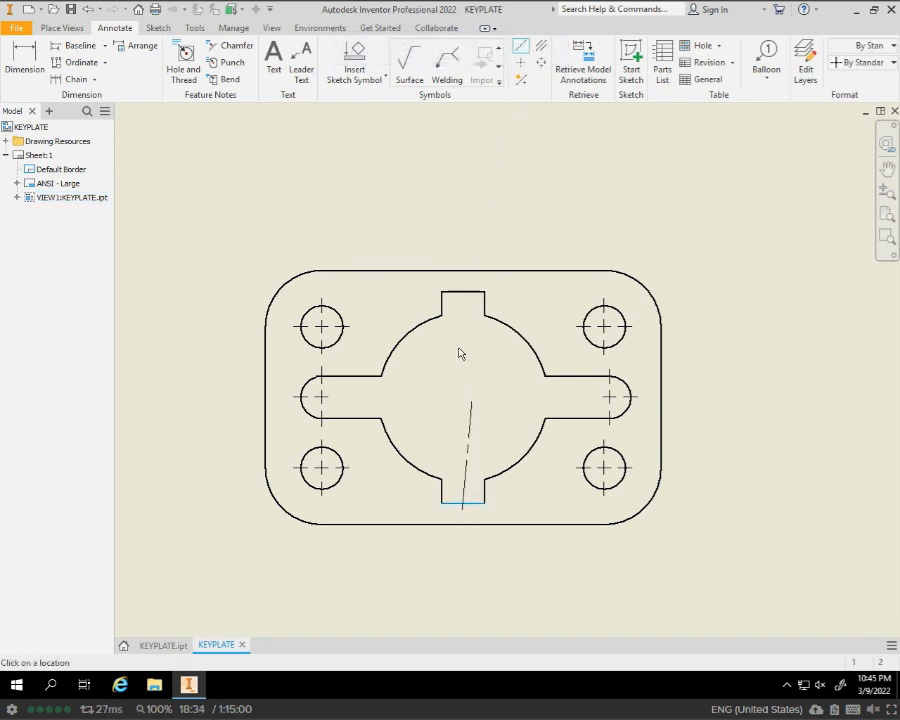
left_click(463, 291)
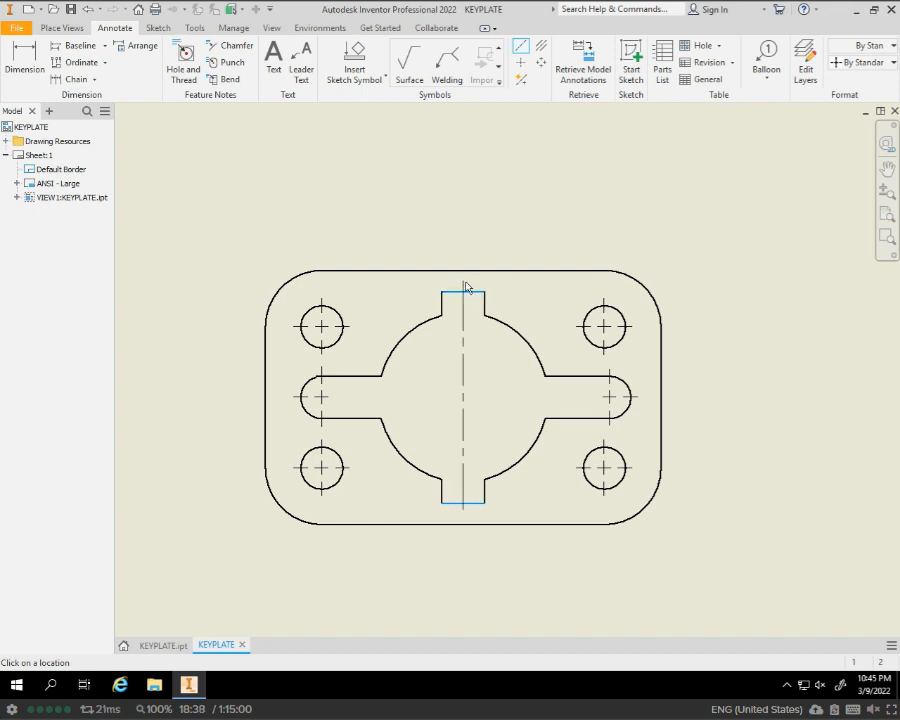
right_click(465, 287)
left_click(515, 281)
Create a horizontal centerline through the slot, from its left end arc to its right end arc.
left_click(305, 386)
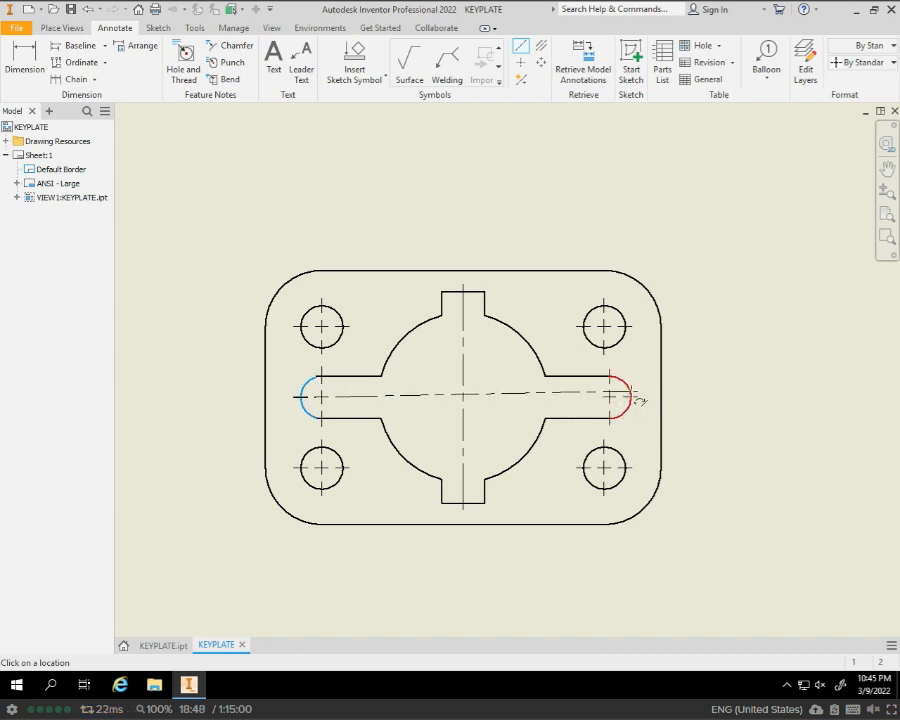
left_click(632, 399)
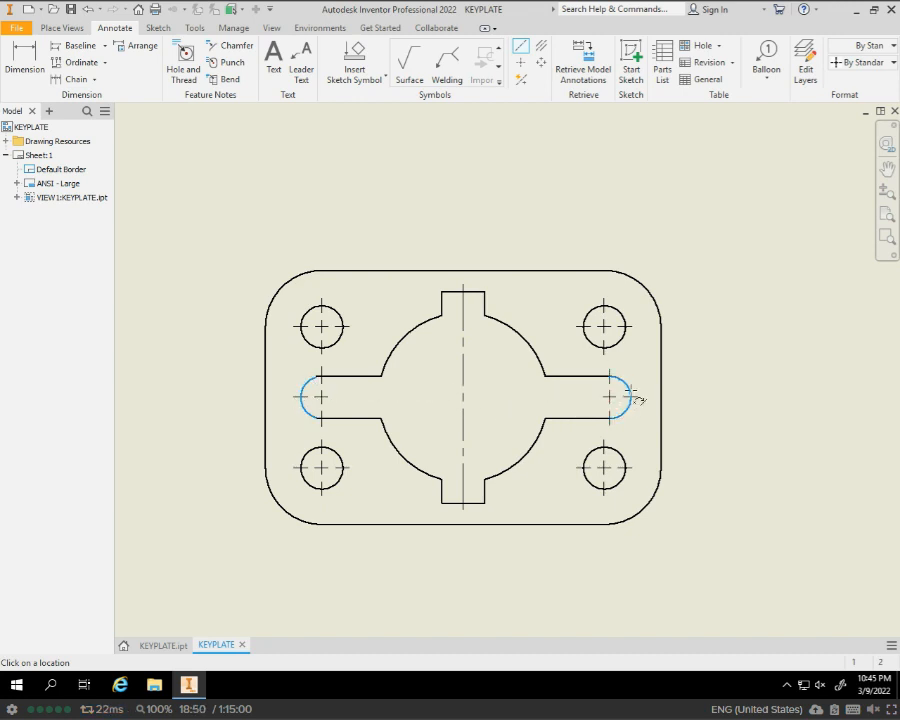
right_click(632, 399)
left_click(684, 393)
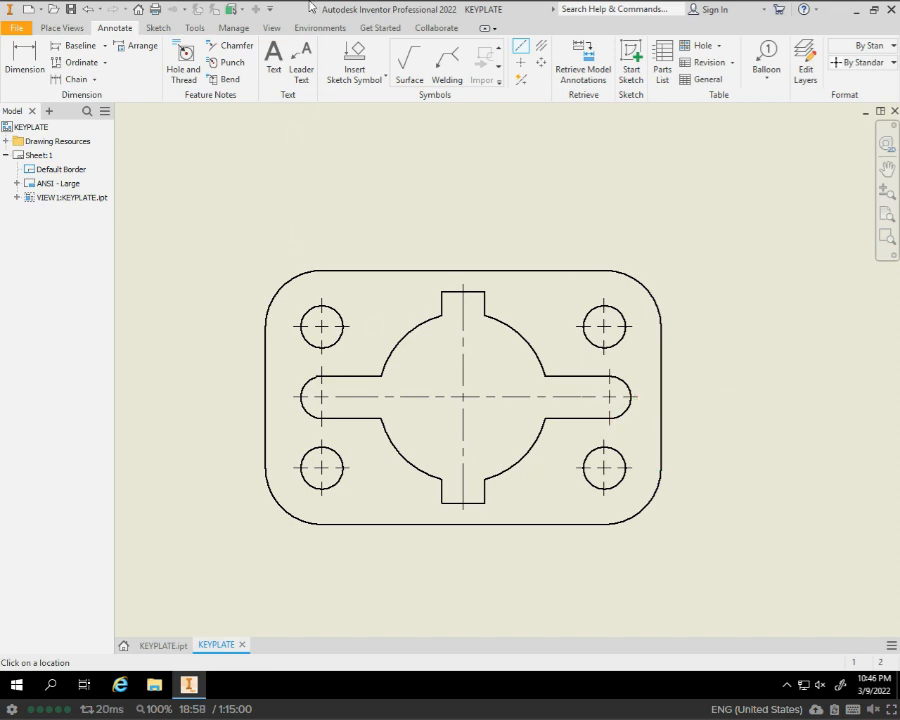
key("Escape")
Dimension the horizontal distance from the lower-left hole to the vertical centerline, placed below the plate with default text.
left_click(24, 58)
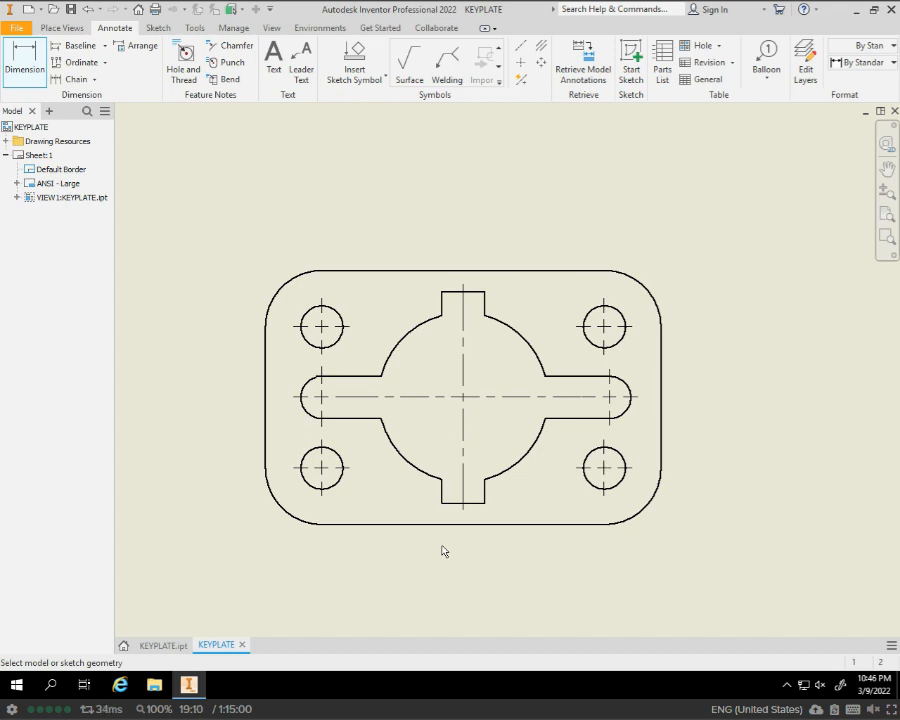
left_click(333, 490)
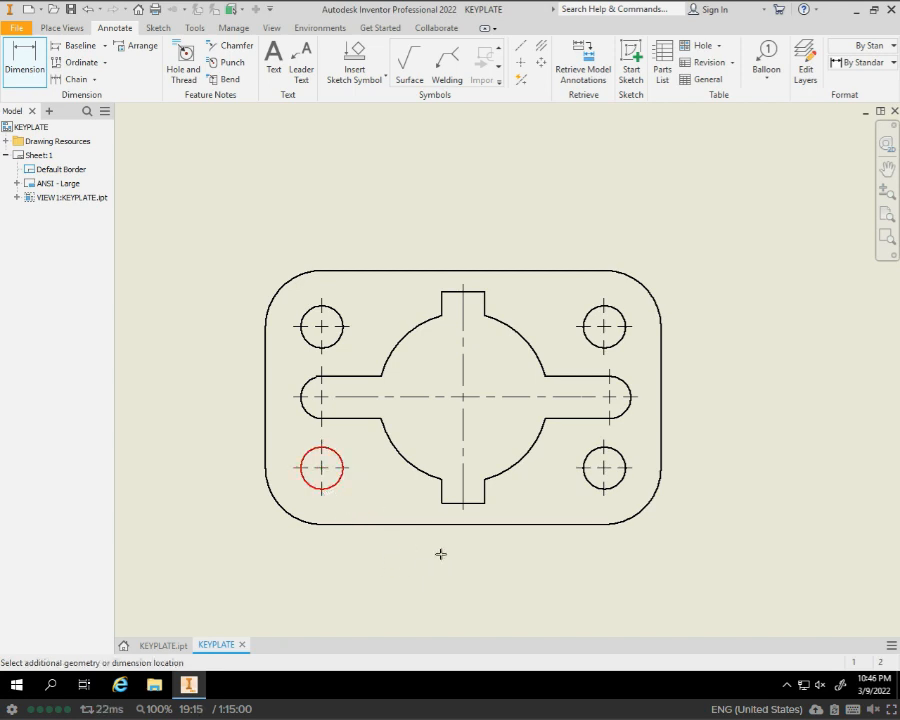
left_click(463, 506)
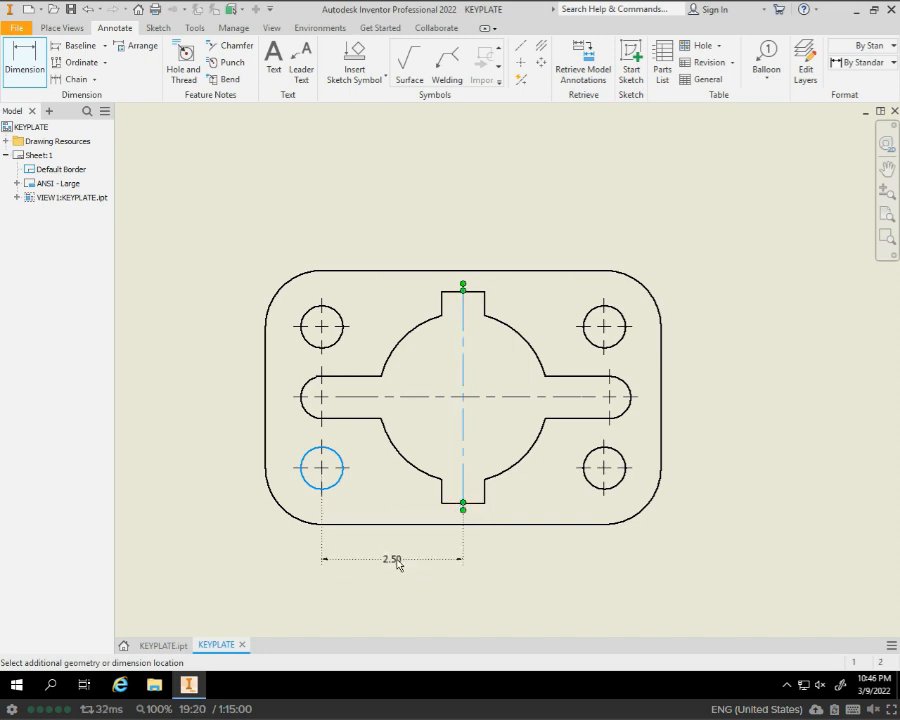
left_click(399, 564)
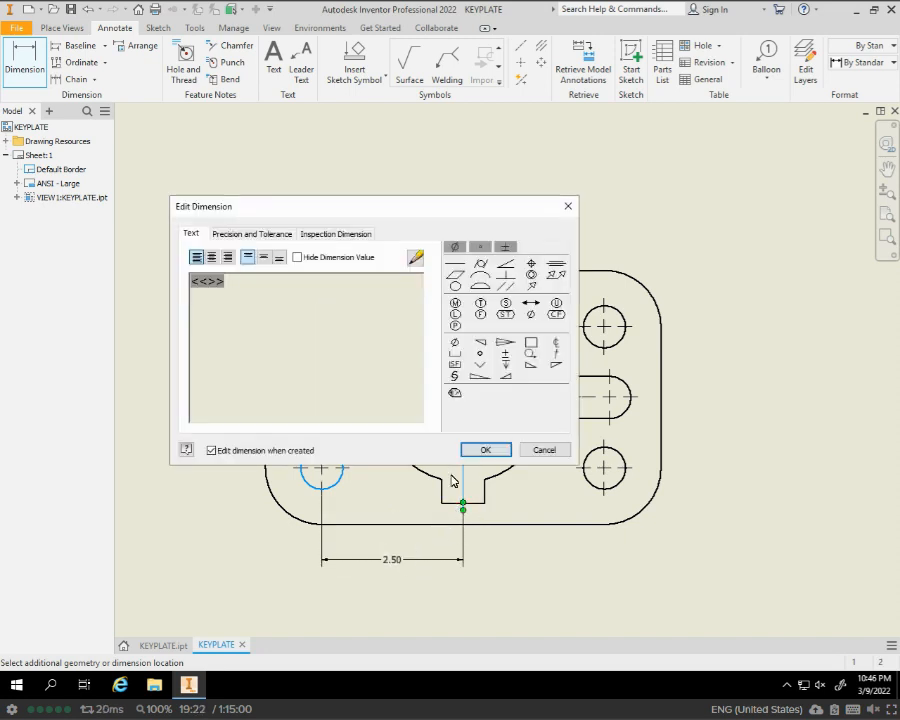
left_click(485, 450)
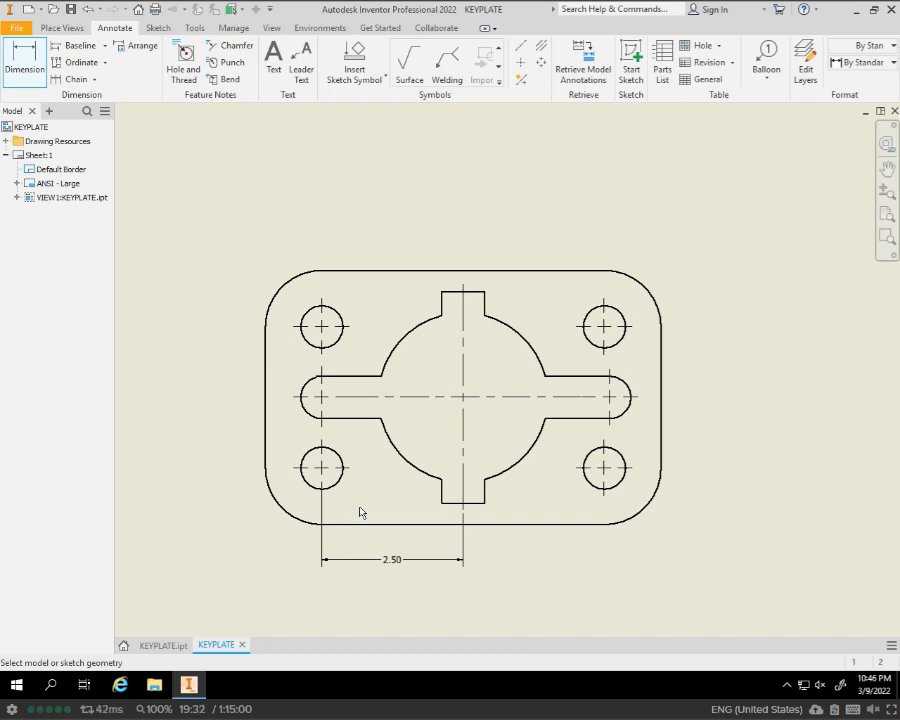
Dimension the horizontal distance between the two lower holes, placed below the hole-to-centerline dimension with default text.
left_click(337, 484)
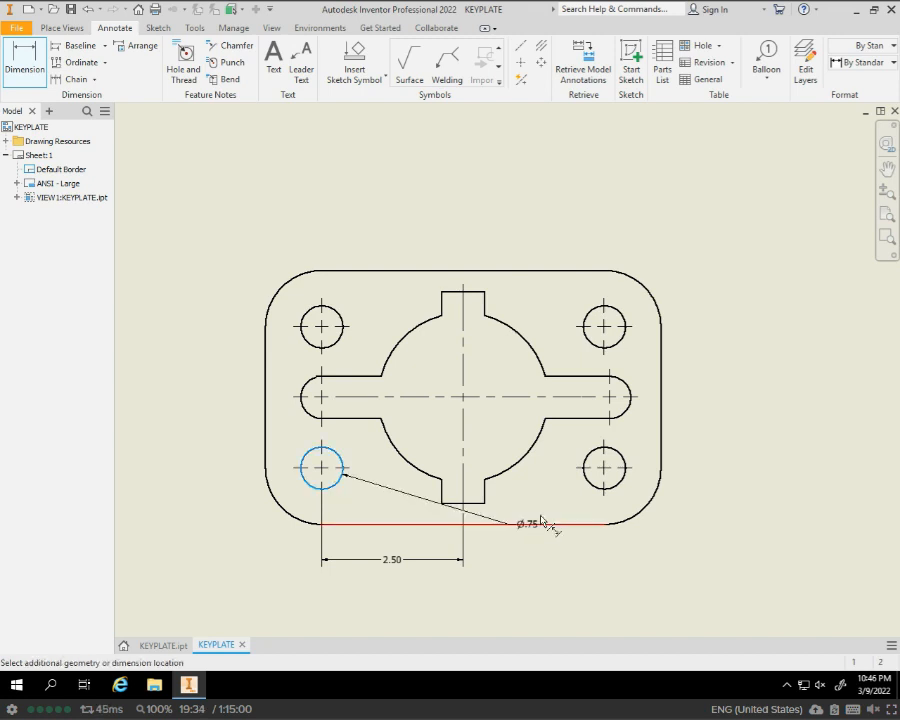
left_click(594, 490)
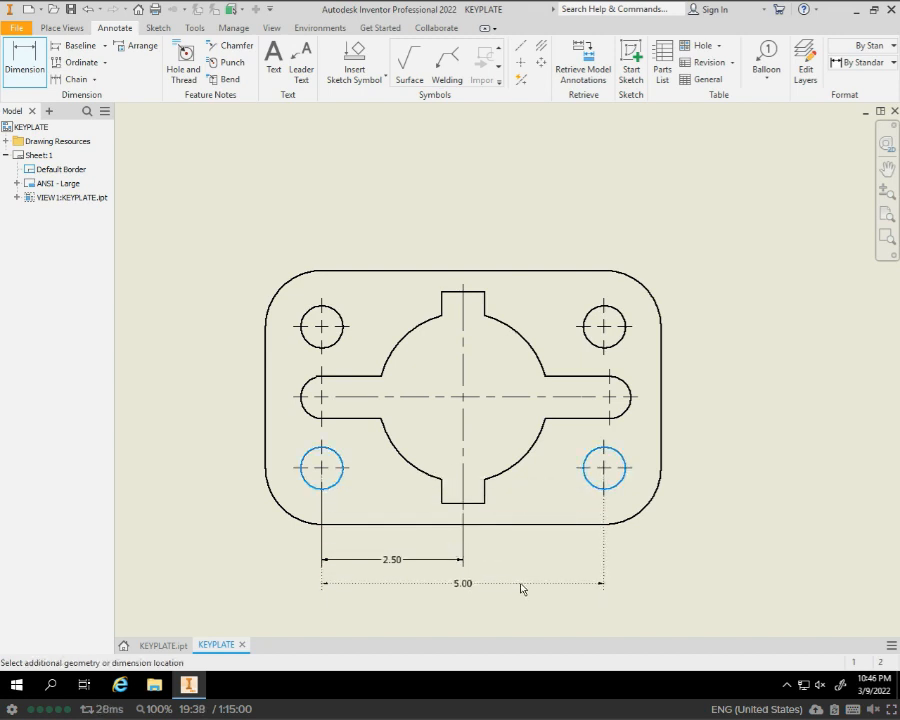
left_click(522, 593)
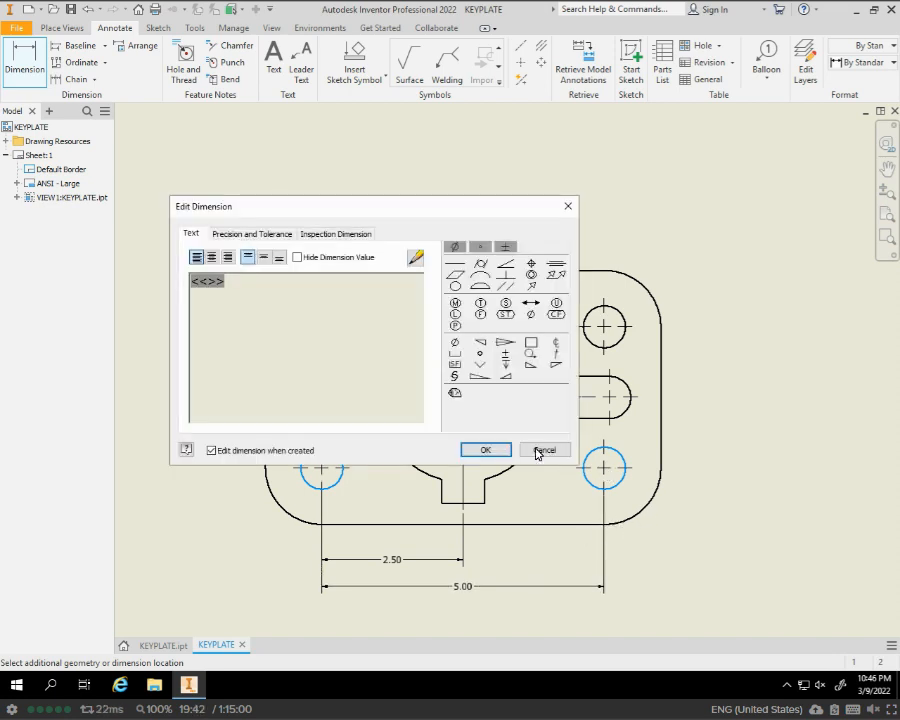
left_click(503, 450)
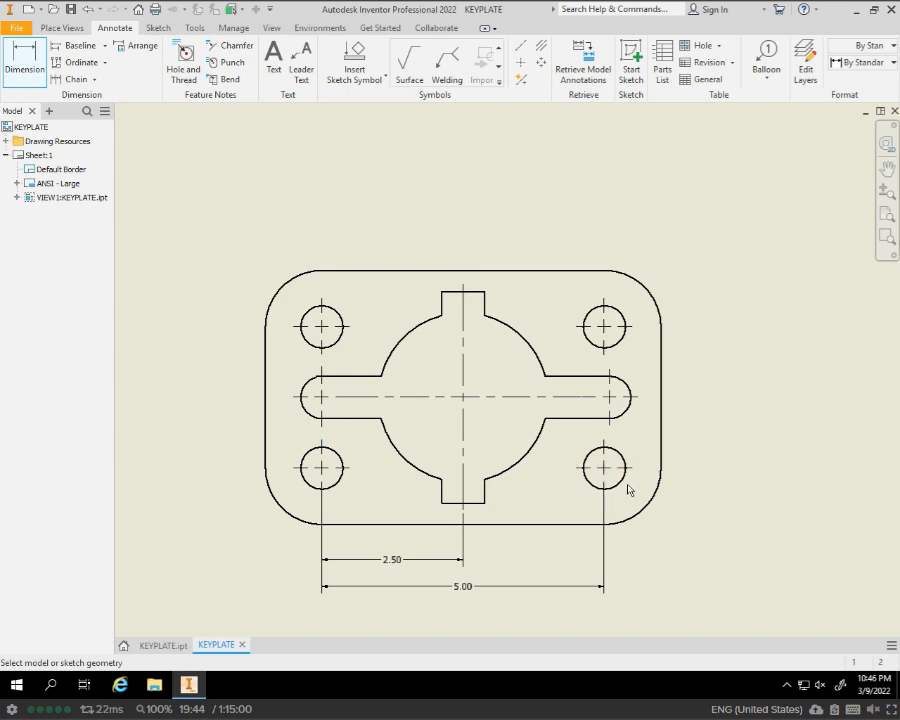
Dimension the vertical distance from the lower-right hole to the slot's right end arc, placed outside the plate's right edge with default text.
left_click(626, 485)
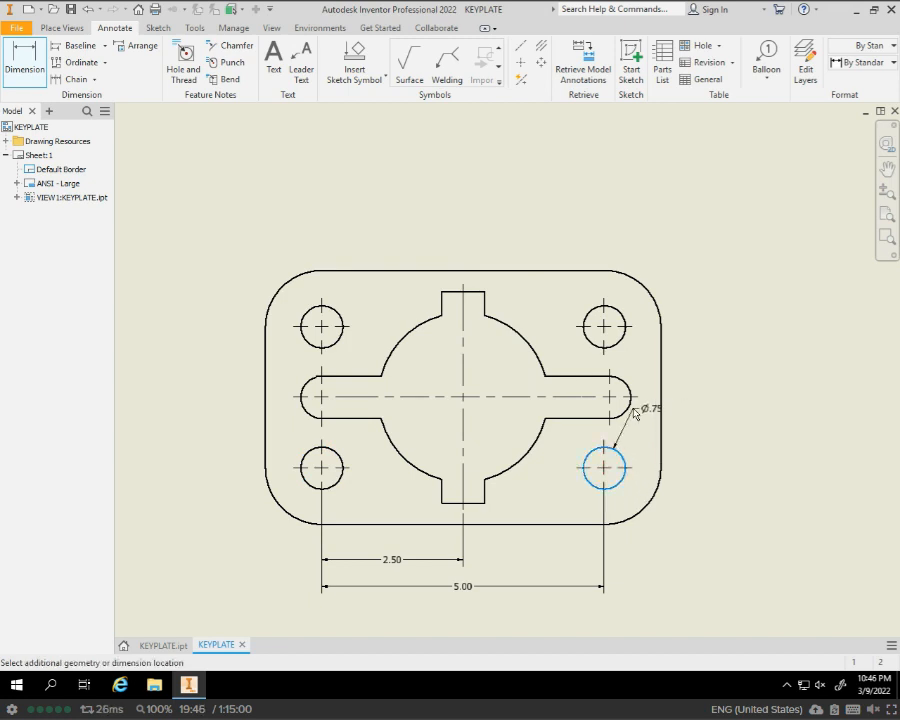
left_click(632, 408)
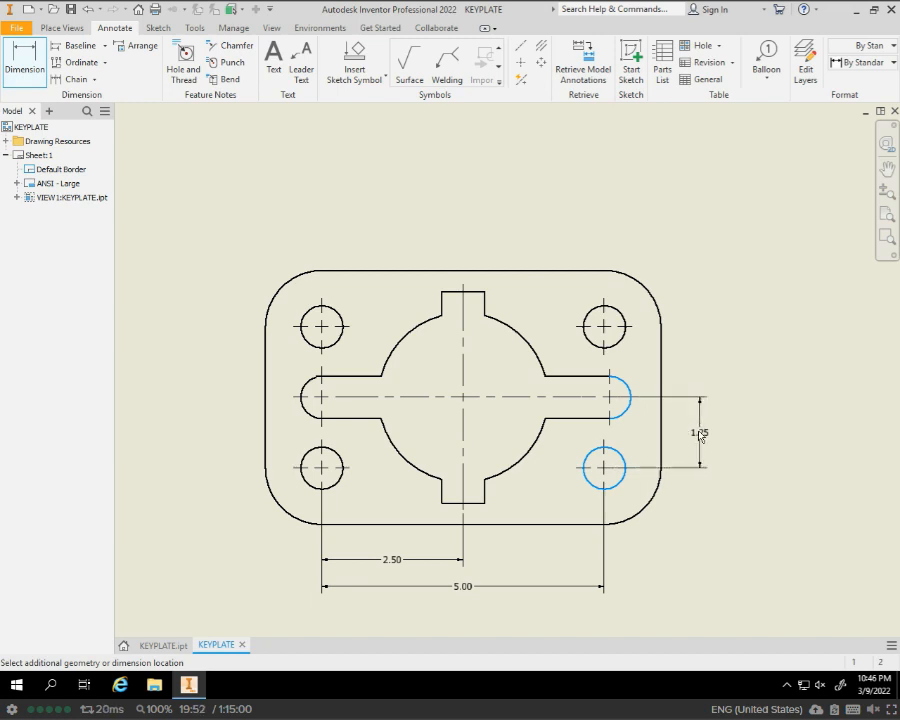
left_click(702, 421)
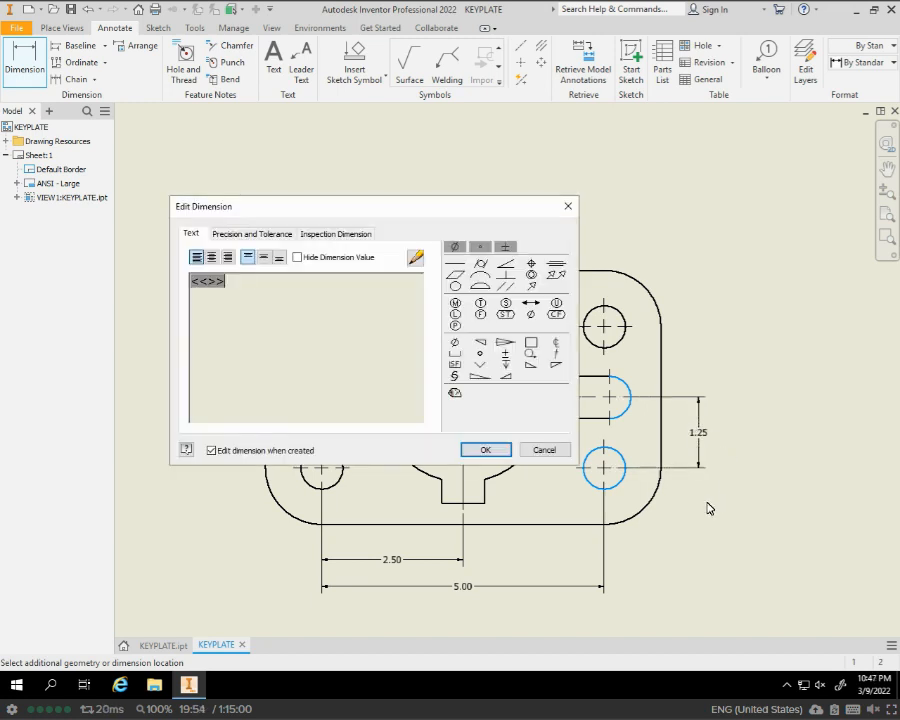
left_click(502, 450)
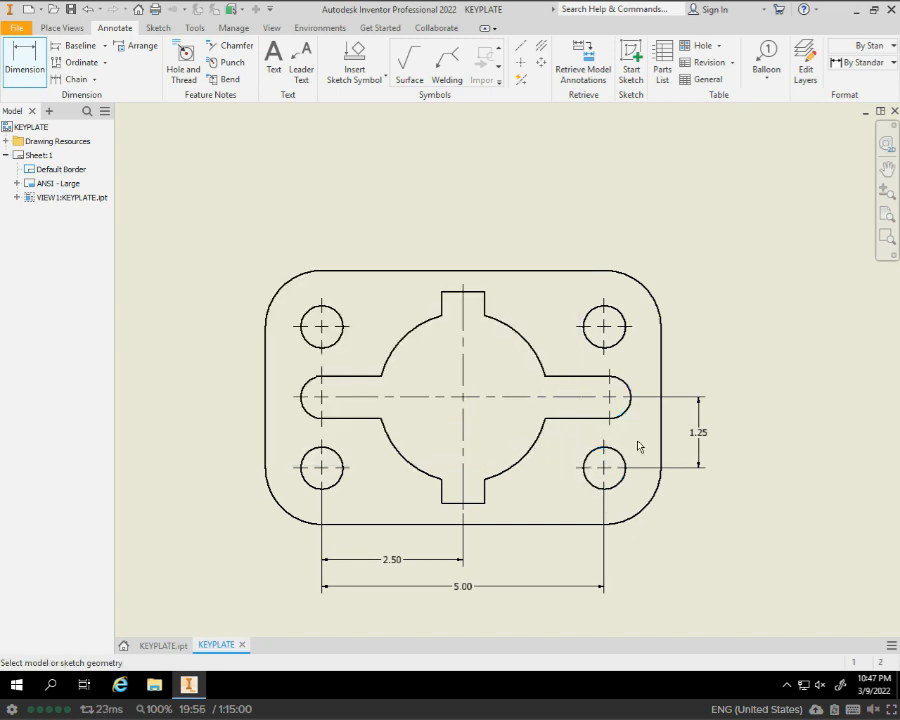
Dimension the vertical distance between the two right-hand holes, placed outside the hole-to-slot dimension with default text.
left_click(626, 468)
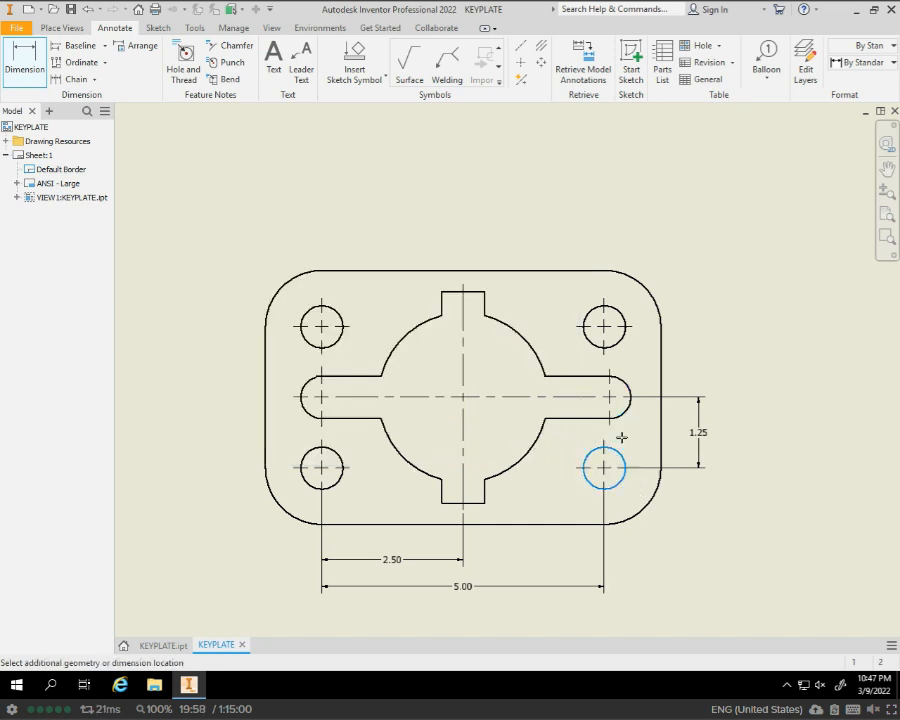
left_click(626, 327)
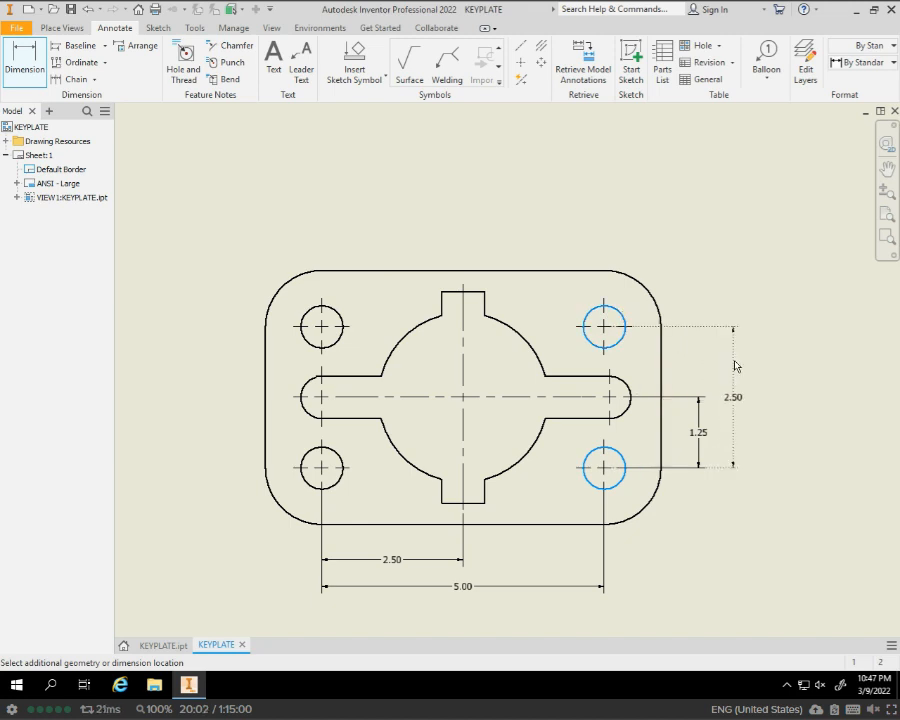
left_click(733, 364)
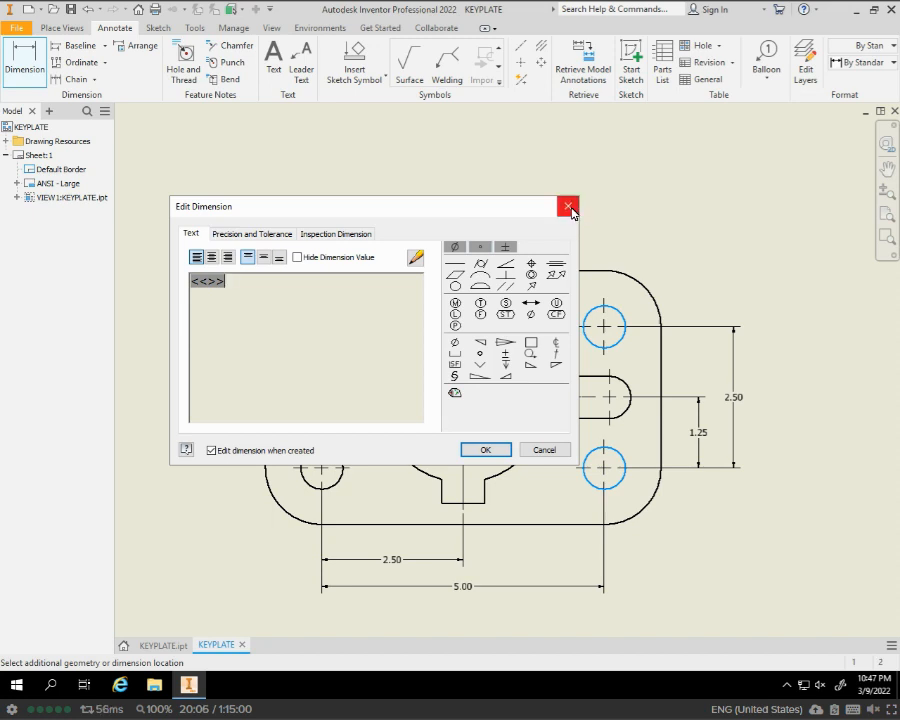
left_click(497, 451)
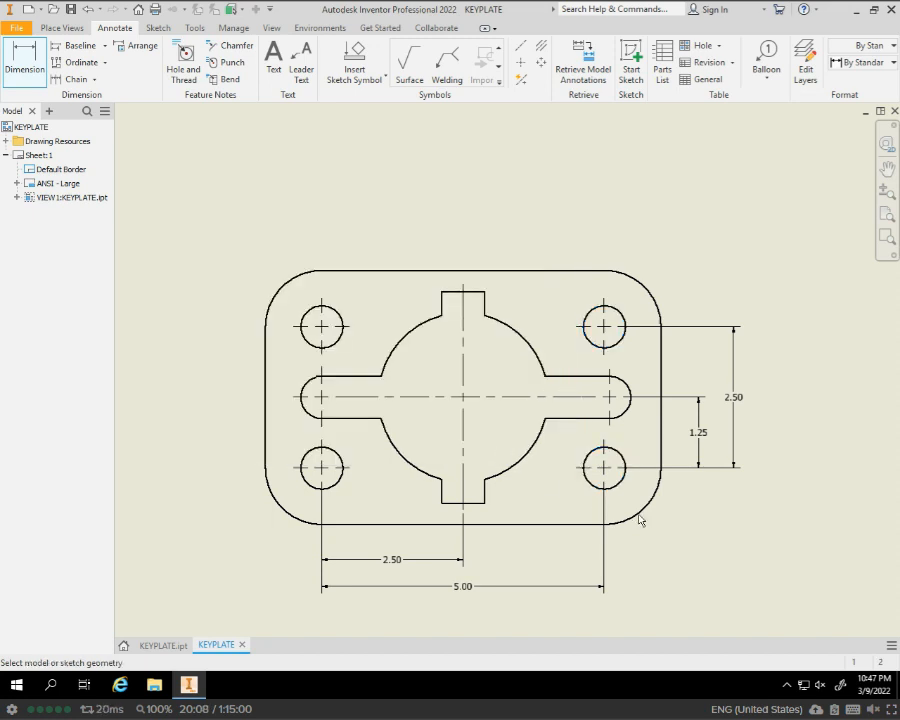
Dimension the radius of the plate's upper-right corner, placed outside the corner, with "4 PLACES" on a second text line.
left_click(643, 289)
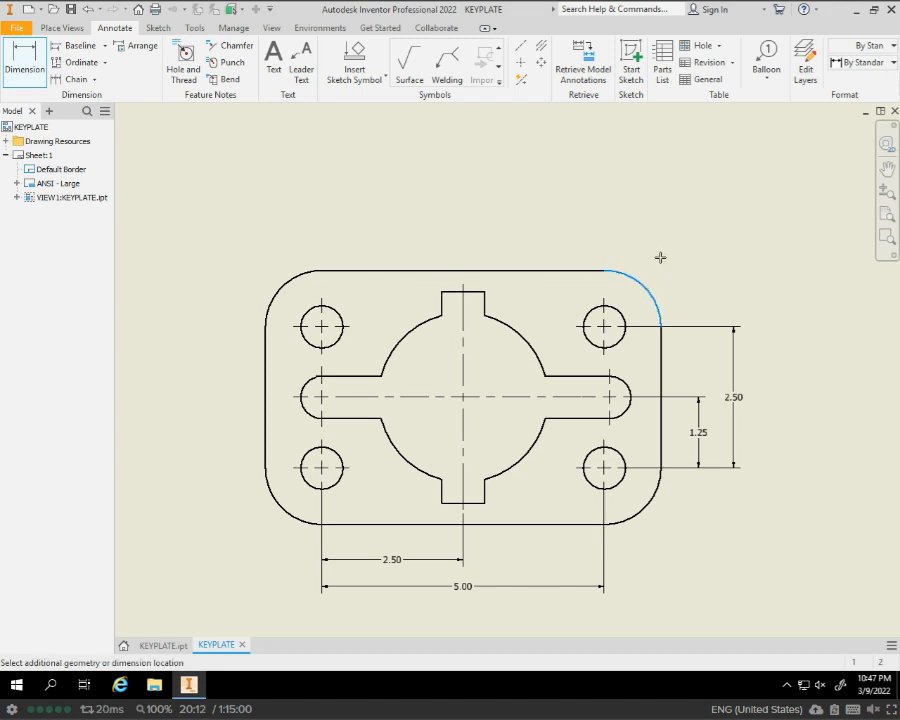
key("Escape")
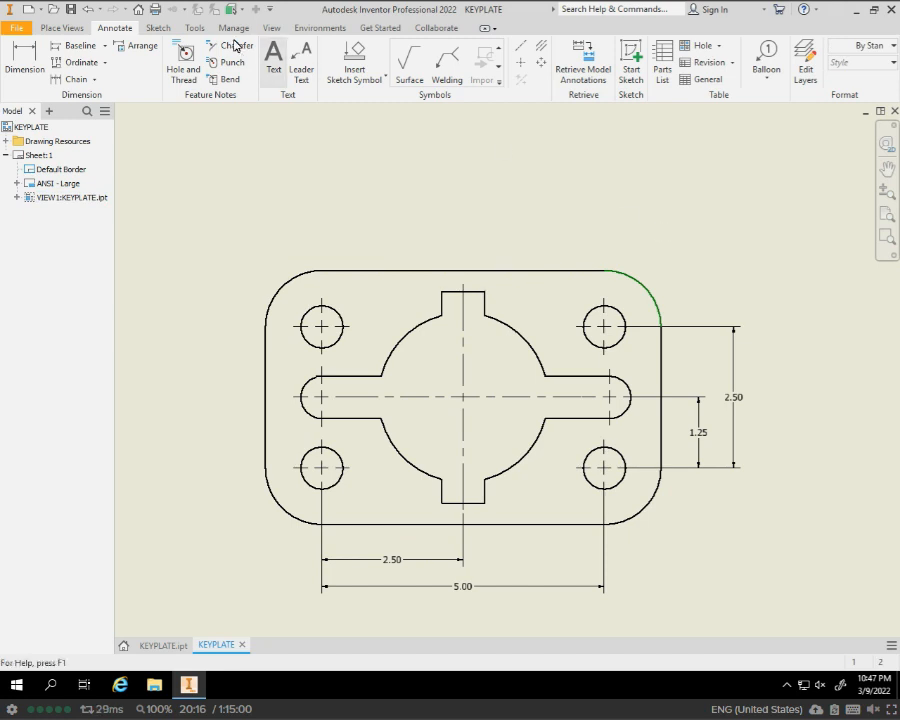
left_click(20, 50)
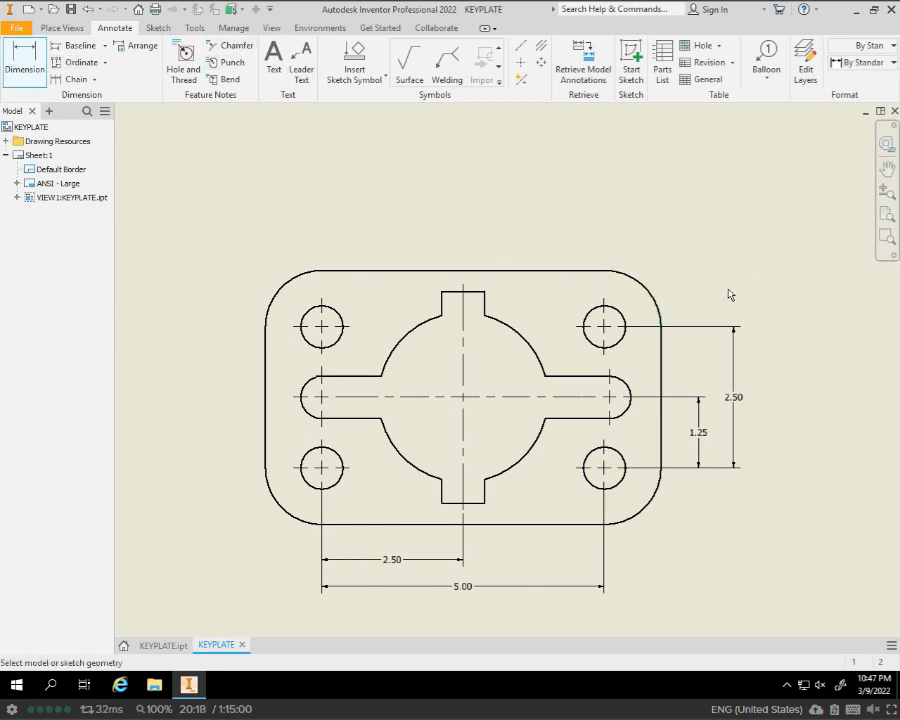
left_click(628, 279)
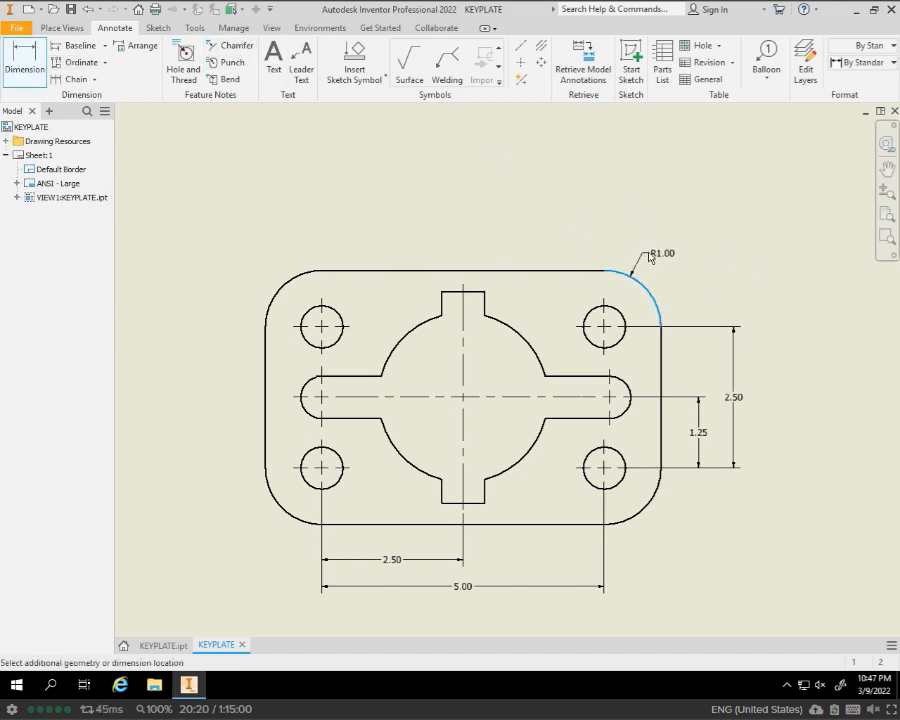
left_click(649, 251)
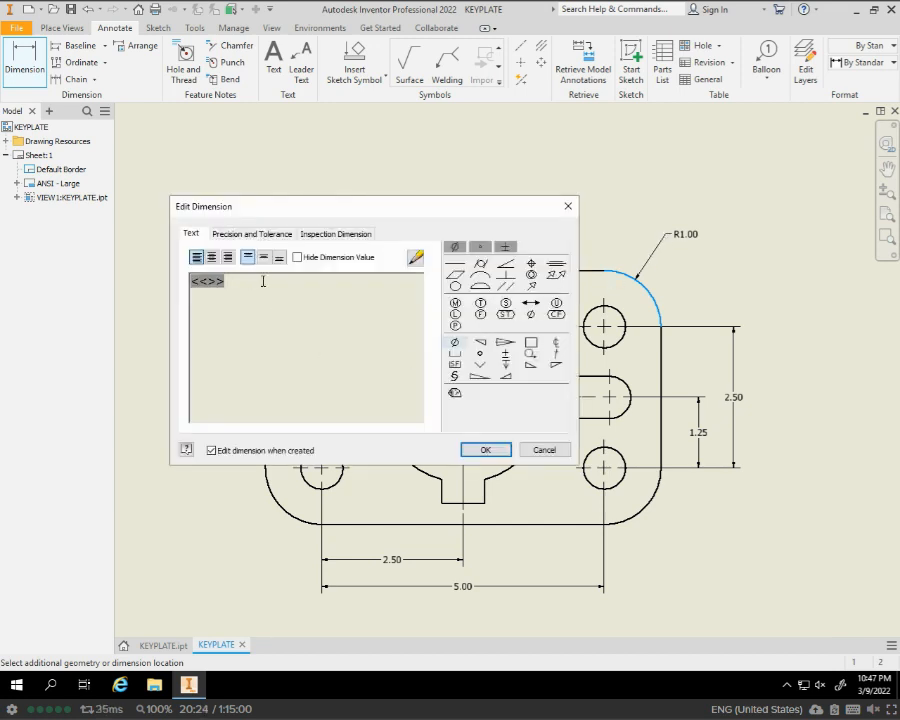
type("4 PLACES")
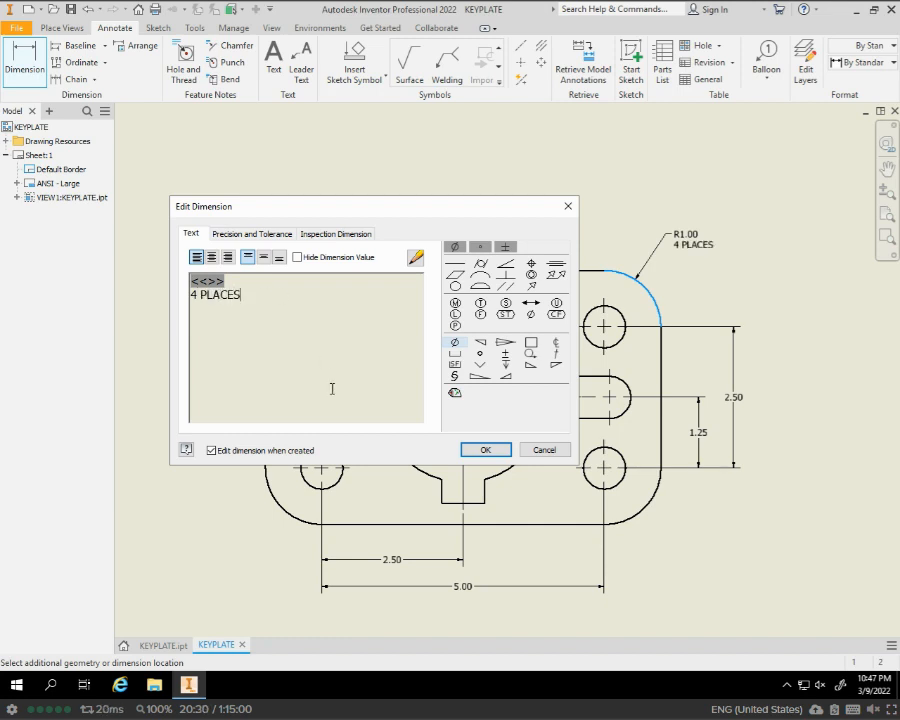
left_click(476, 451)
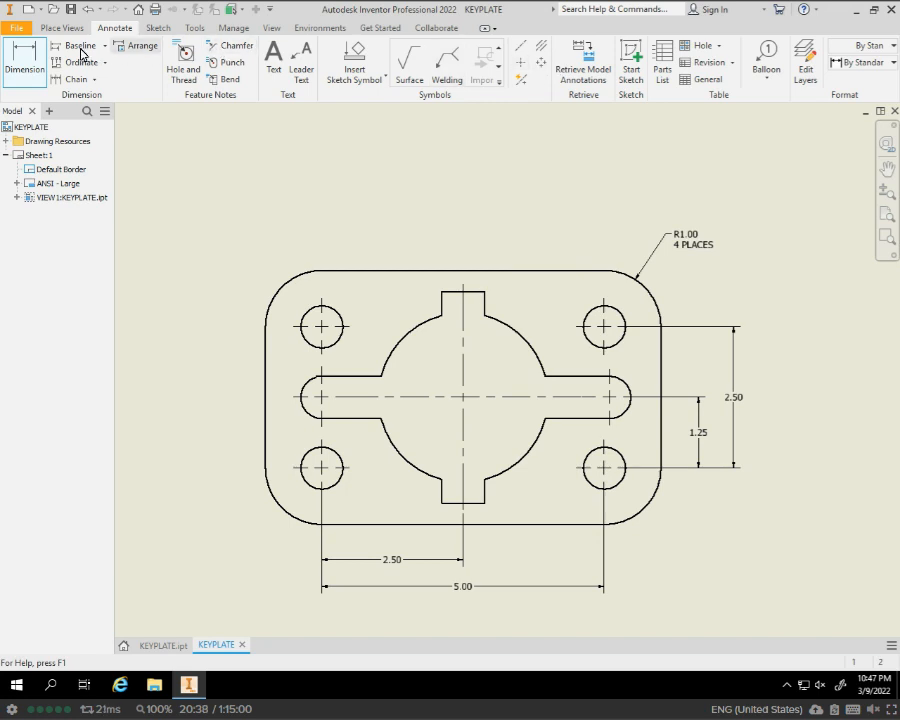
Dimension the radius of the central opening on its upper-left arc, placed above the plate with default text.
left_click(31, 52)
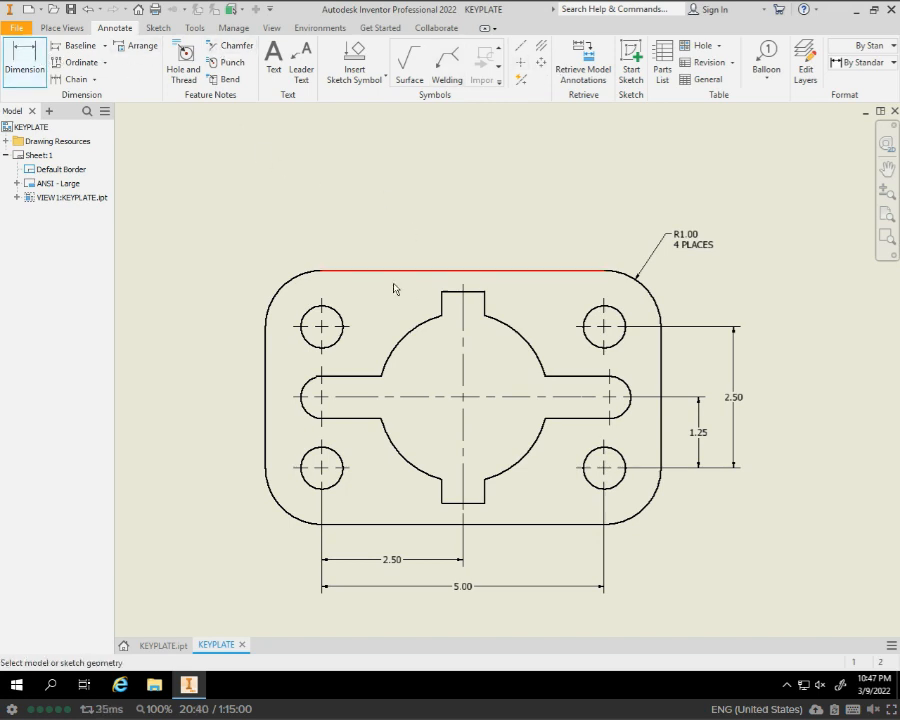
left_click(412, 335)
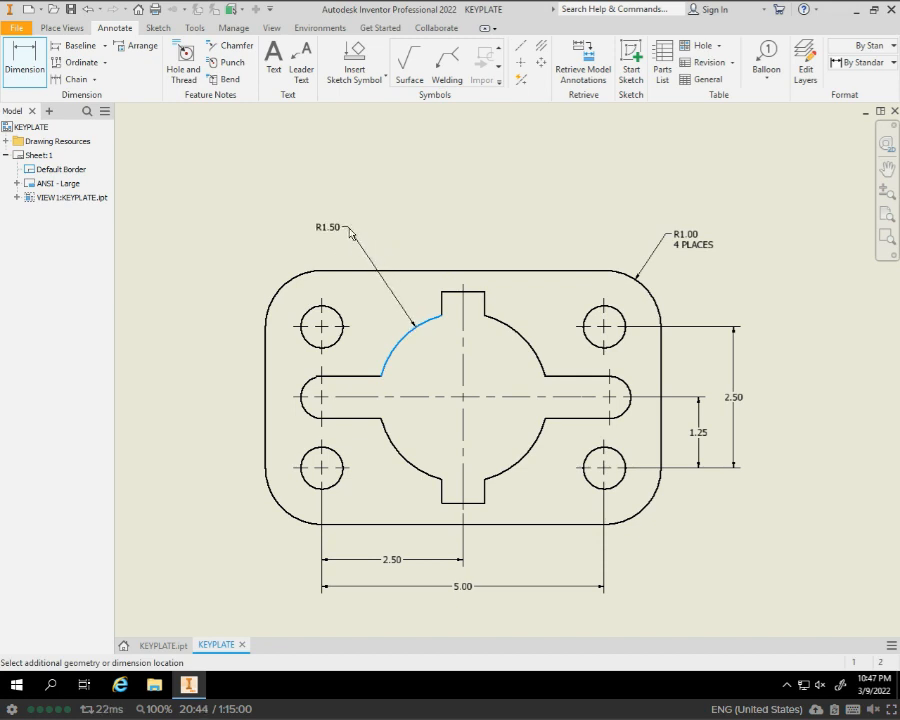
left_click(352, 236)
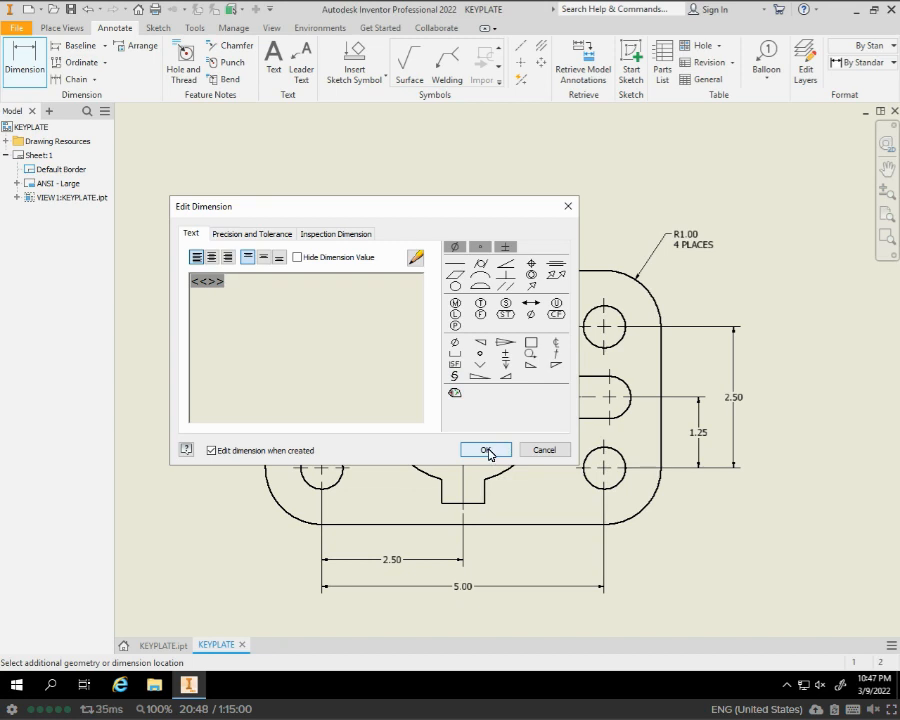
left_click(487, 451)
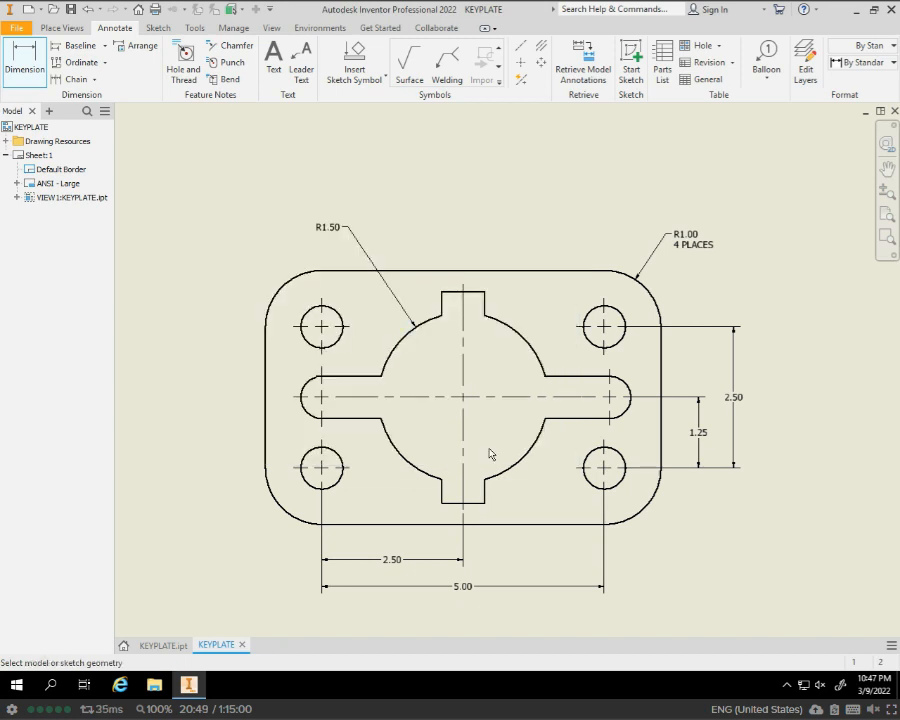
Dimension the radius of the slot's left end arc, placed outside the plate's lower-left corner with default text.
left_click(305, 411)
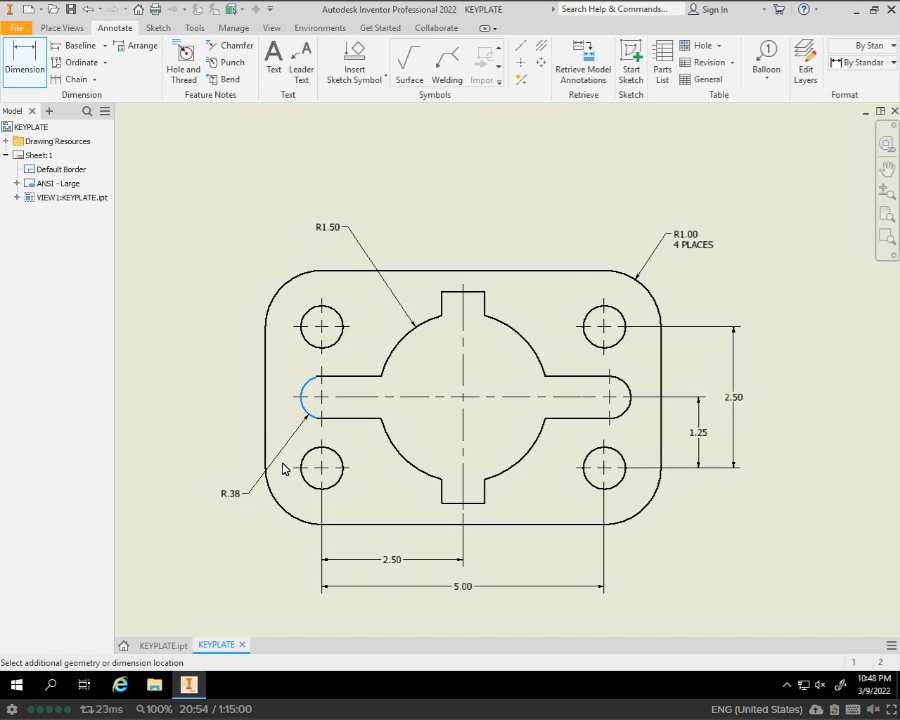
left_click(284, 466)
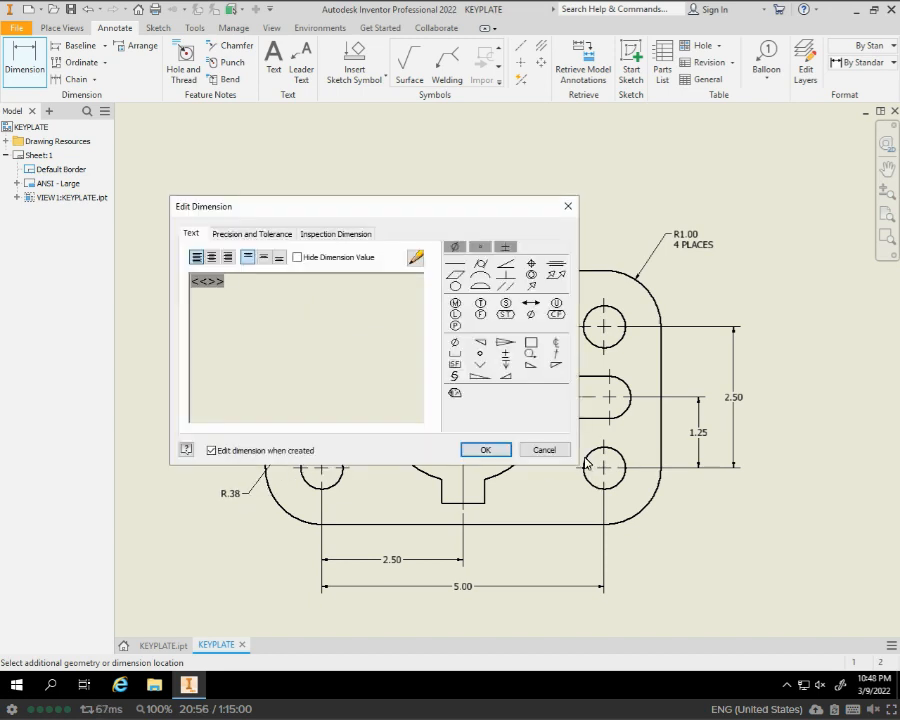
left_click(489, 452)
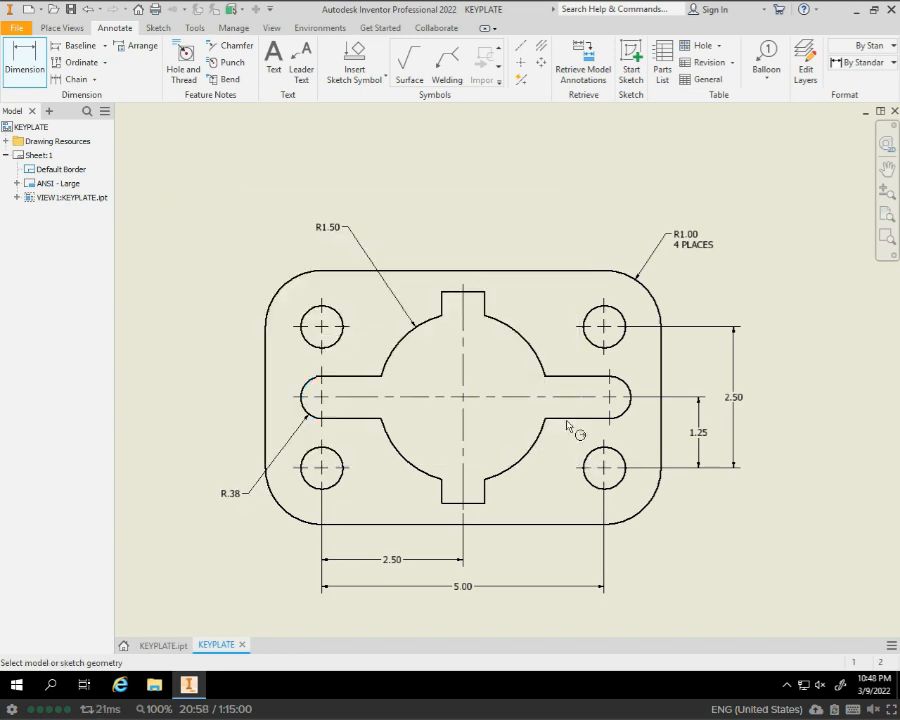
Dimension the diameter of the lower-right hole, placed below the plate's corner, with "4 HOLES" on a second text line.
left_click(624, 484)
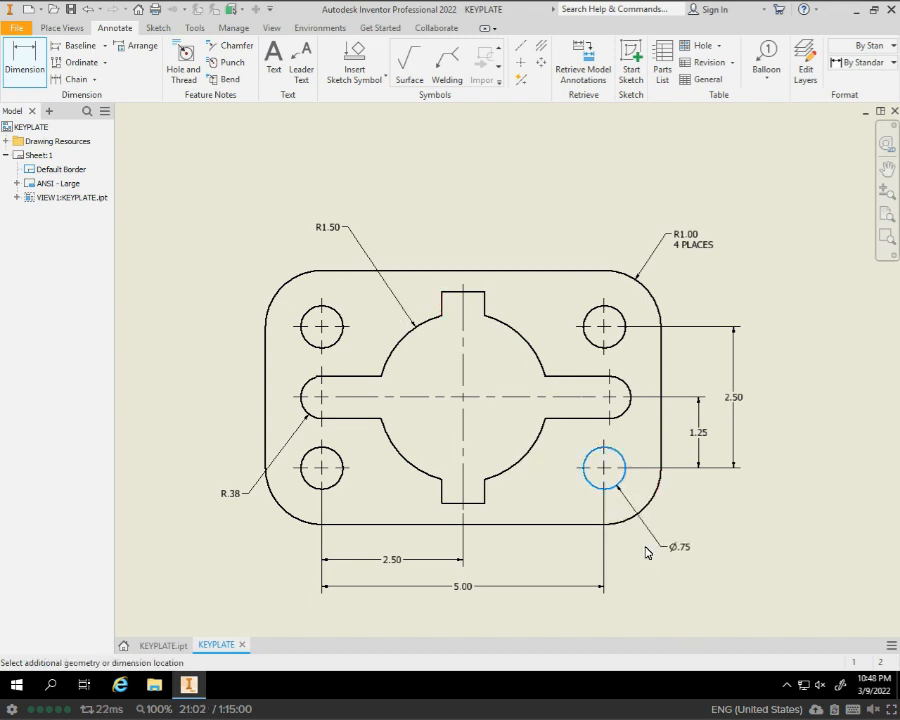
left_click(664, 553)
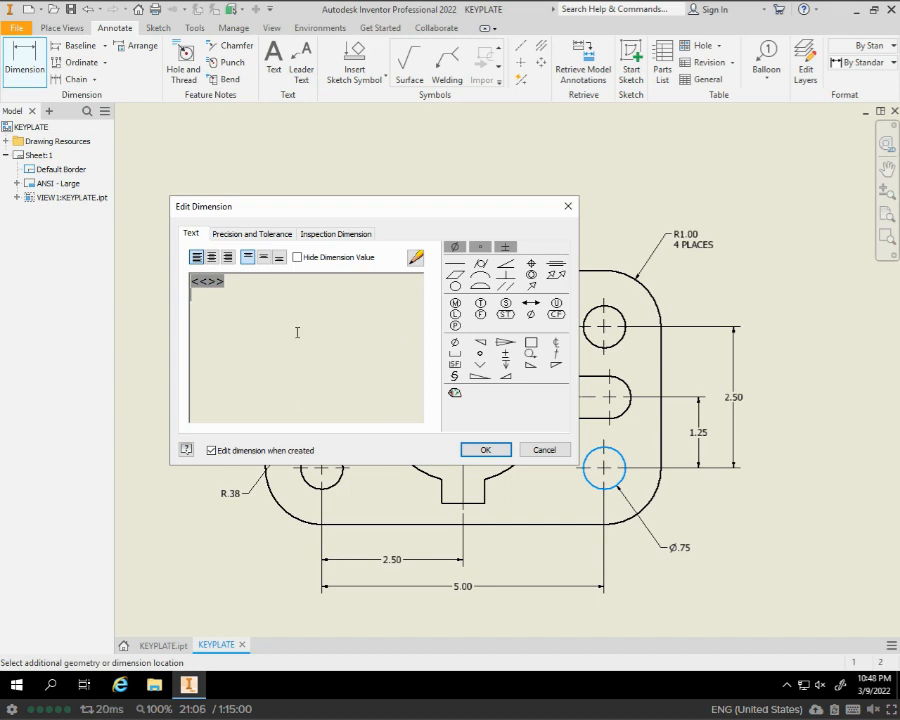
type("4 HOLES")
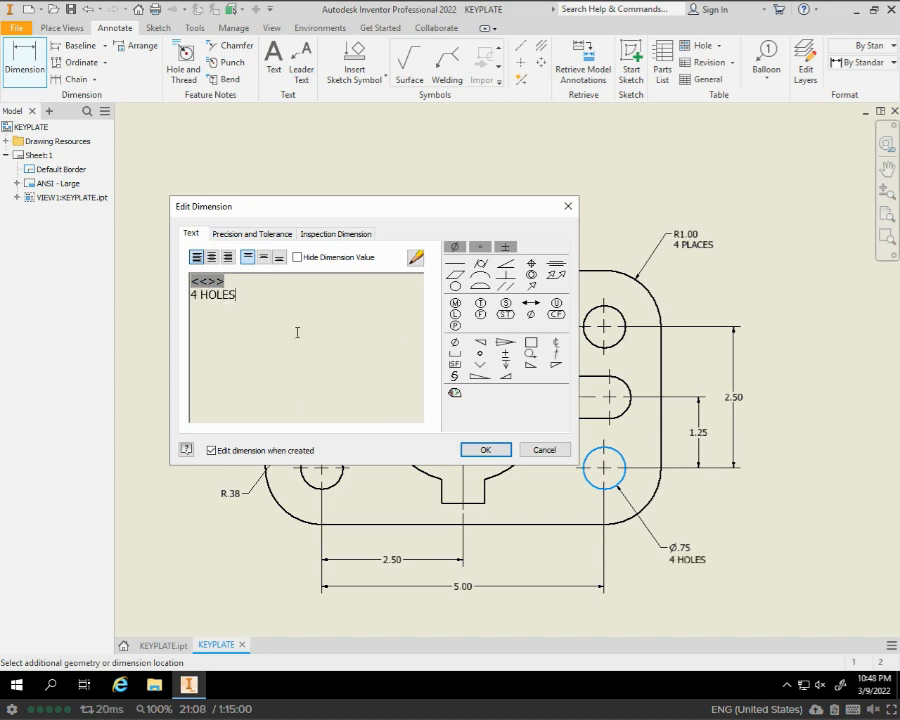
left_click(487, 450)
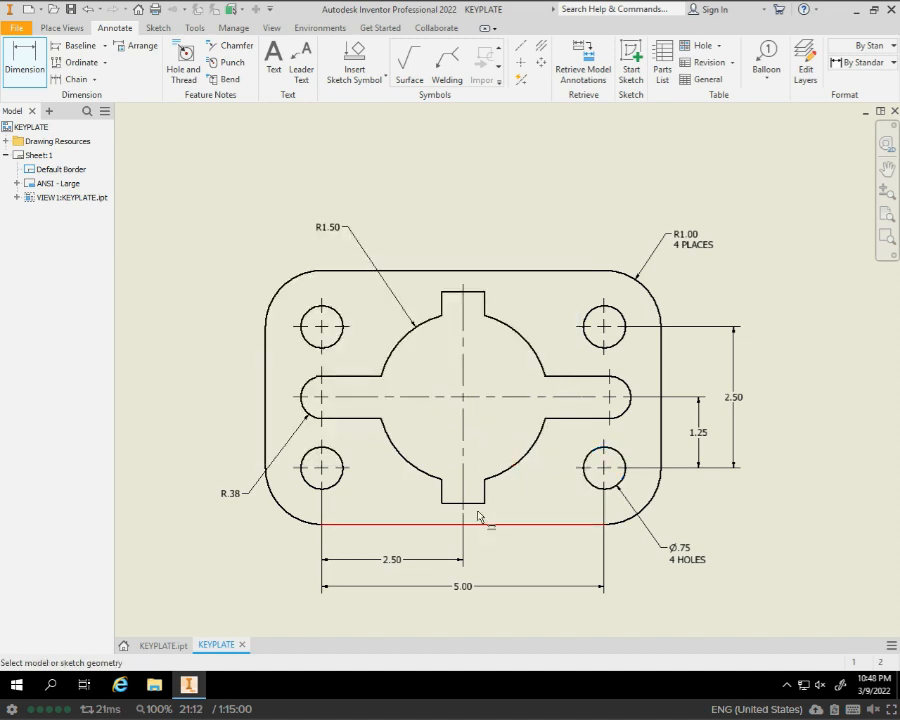
Dimension the width of the upper keyway's end edge, placed above the plate with default text.
left_click(472, 292)
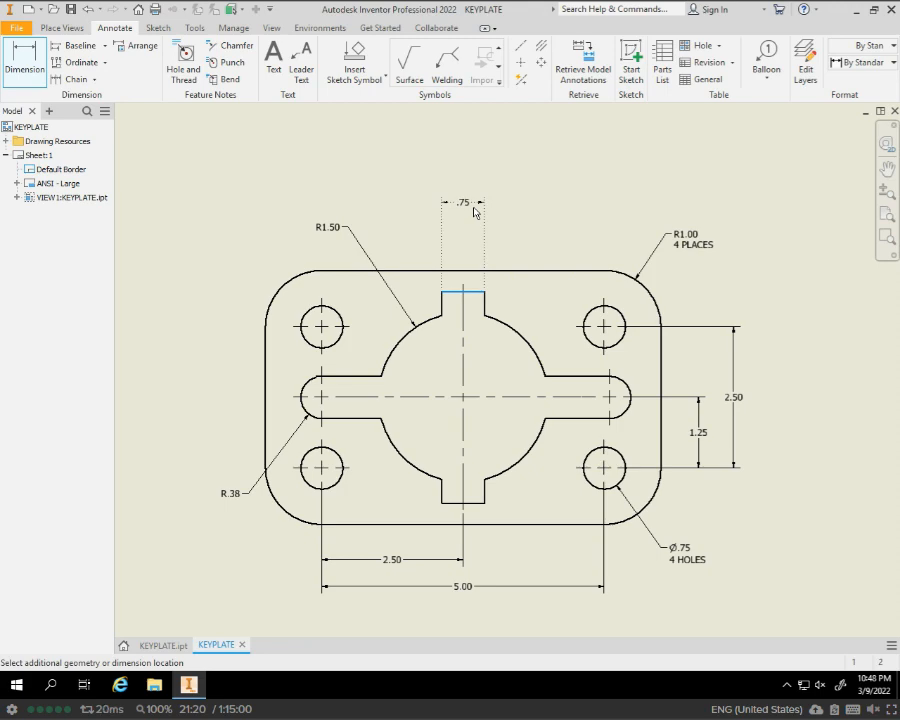
left_click(475, 212)
key("Return")
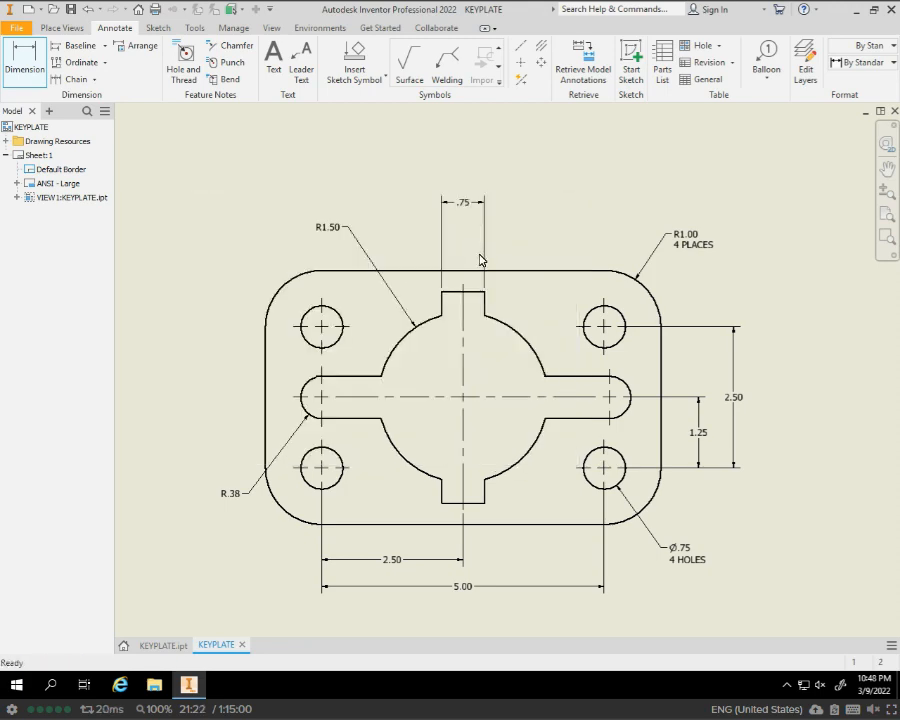
key("Escape")
Dimension the horizontal distance from the upper keyway's left corner to the vertical centerline, placed below the keyway width dimension with default text.
scroll(478, 270, "up", 3)
scroll(462, 275, "down", 5)
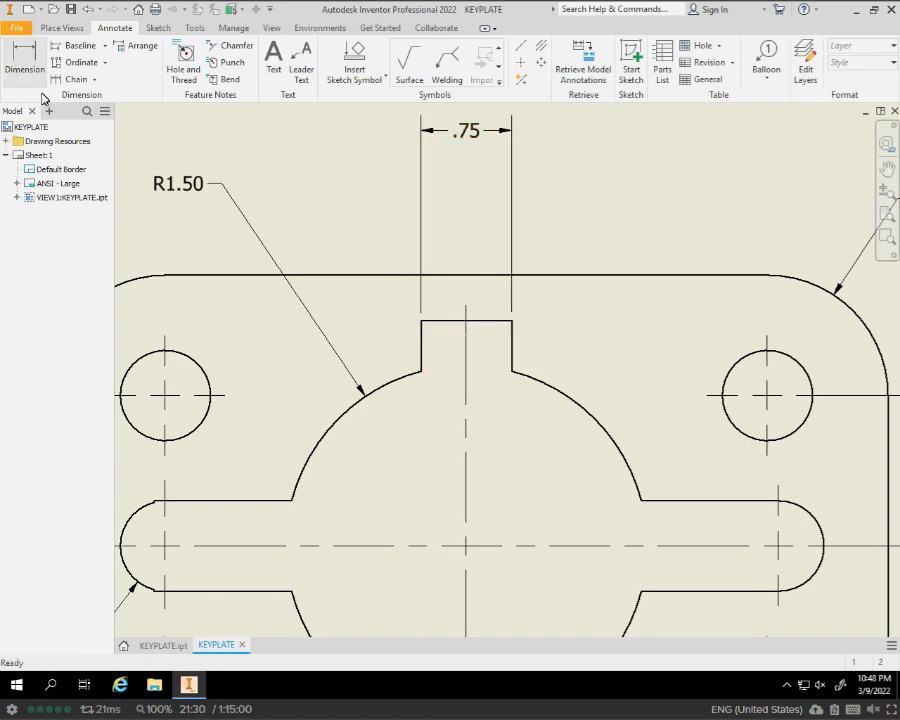
left_click(18, 45)
left_click(421, 320)
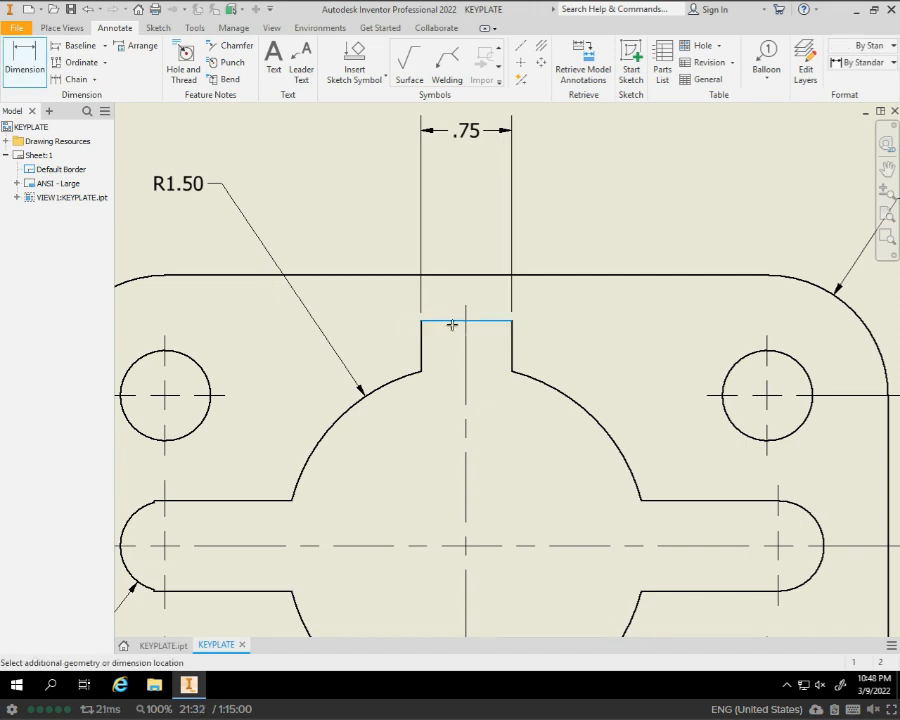
left_click(466, 291)
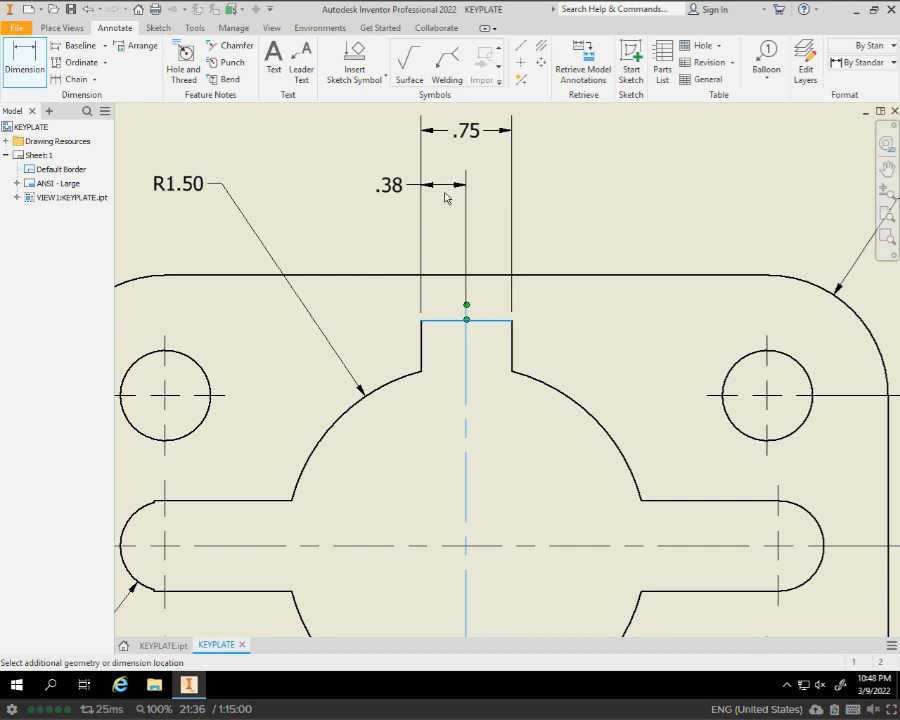
left_click(459, 197)
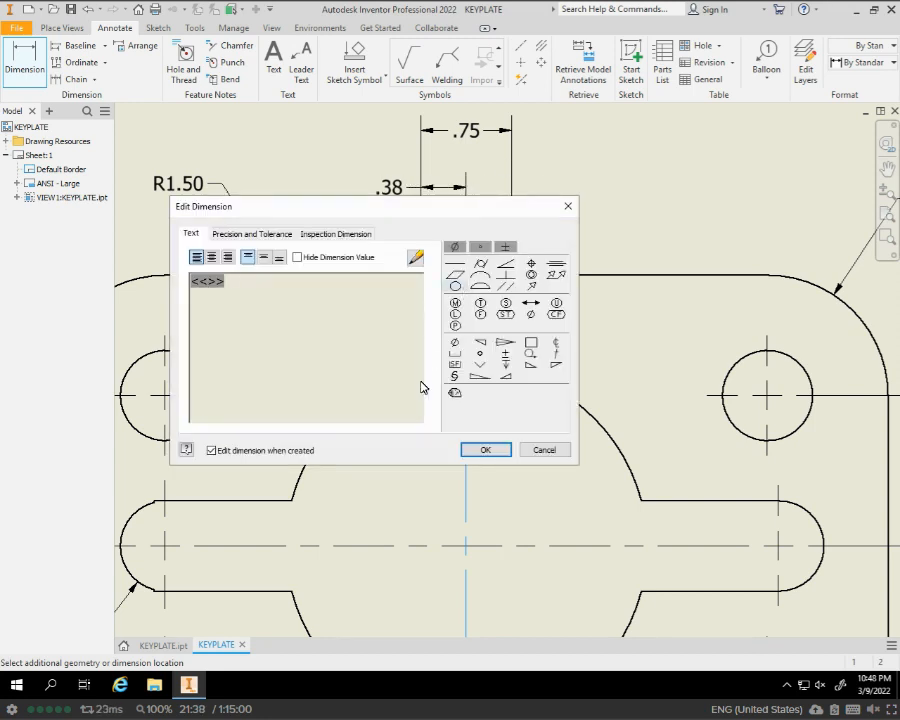
left_click(480, 450)
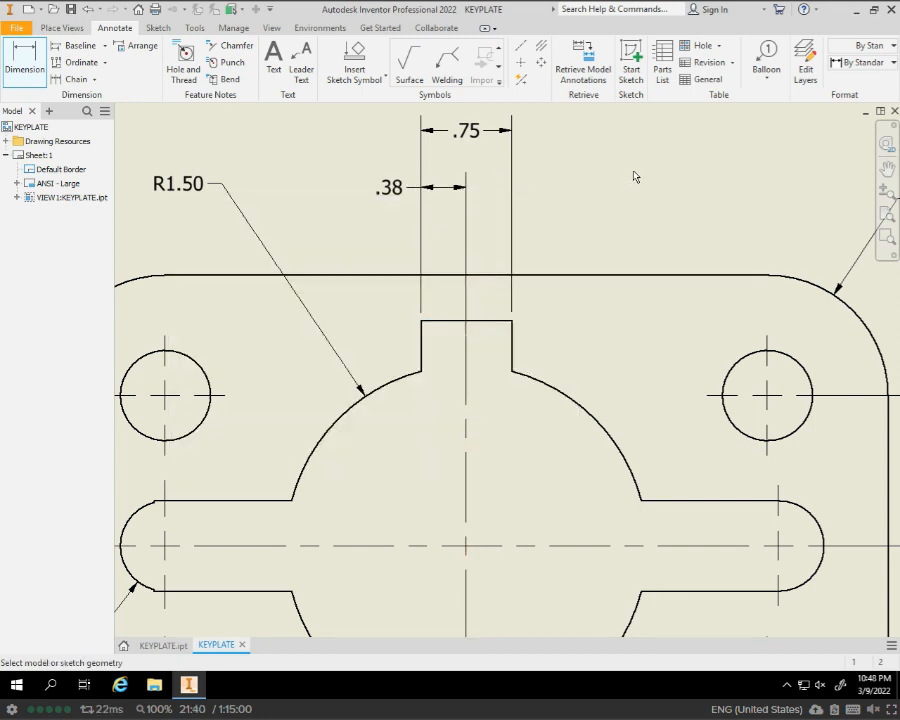
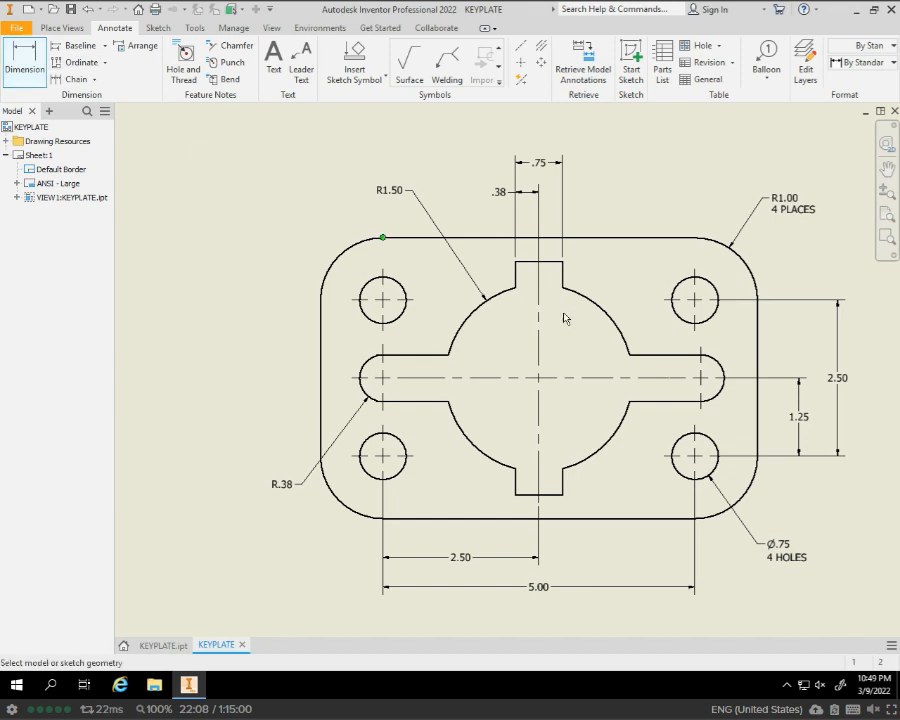
Dimension the vertical distance from the horizontal centerline to the upper keyway's top edge, placed inside the plate beside the keyway with default text.
left_click(538, 378)
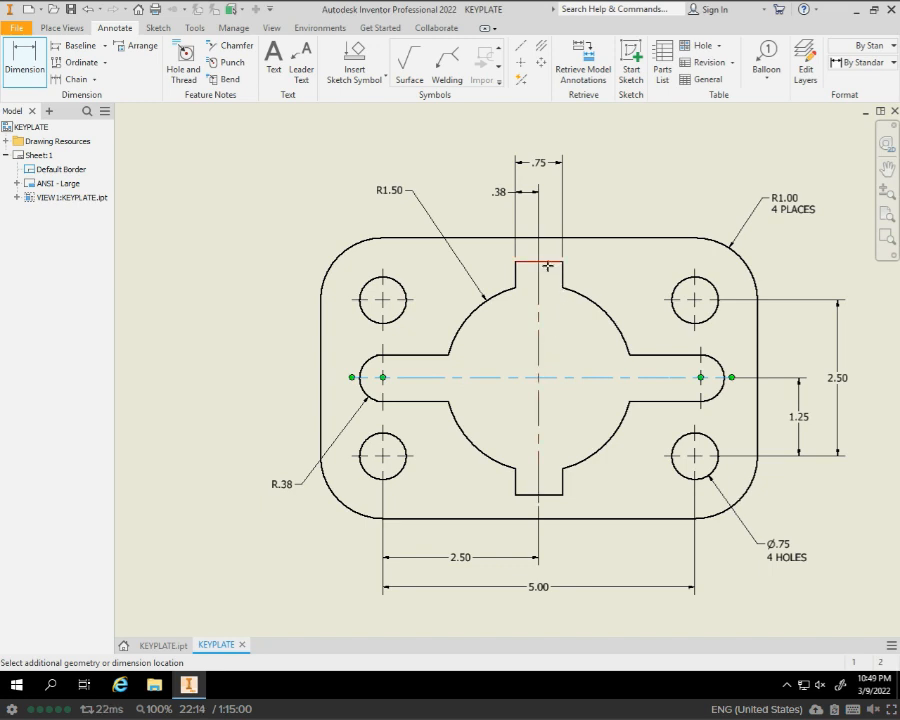
left_click(544, 262)
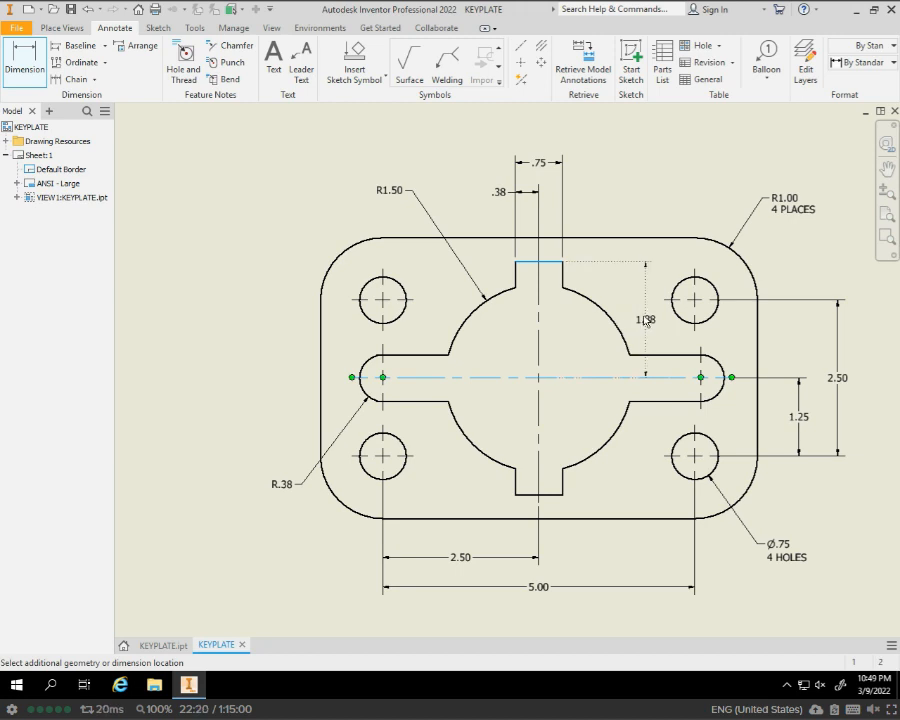
left_click(643, 321)
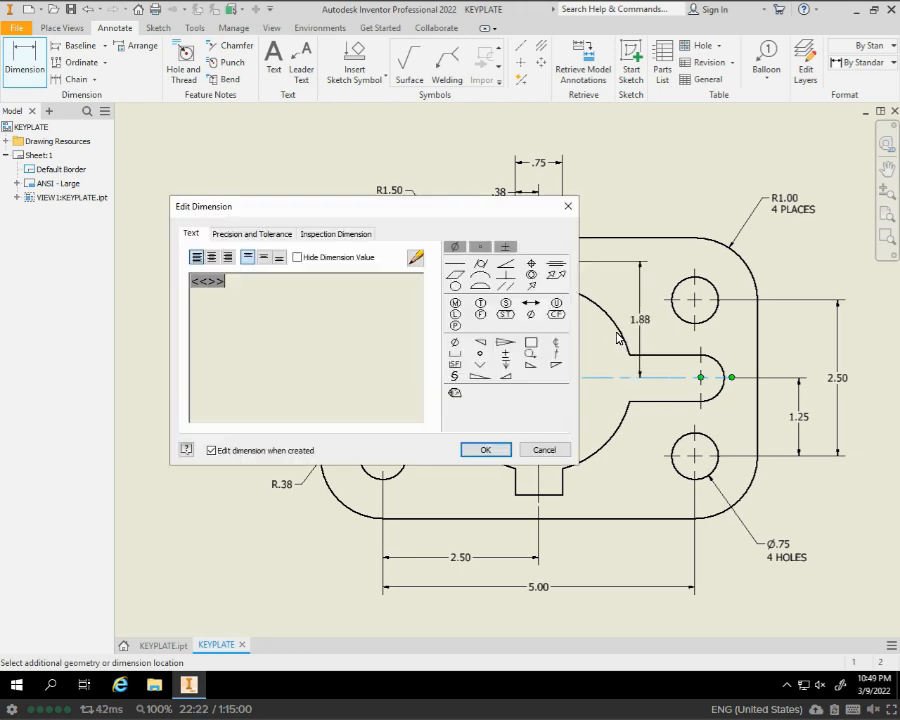
left_click(484, 450)
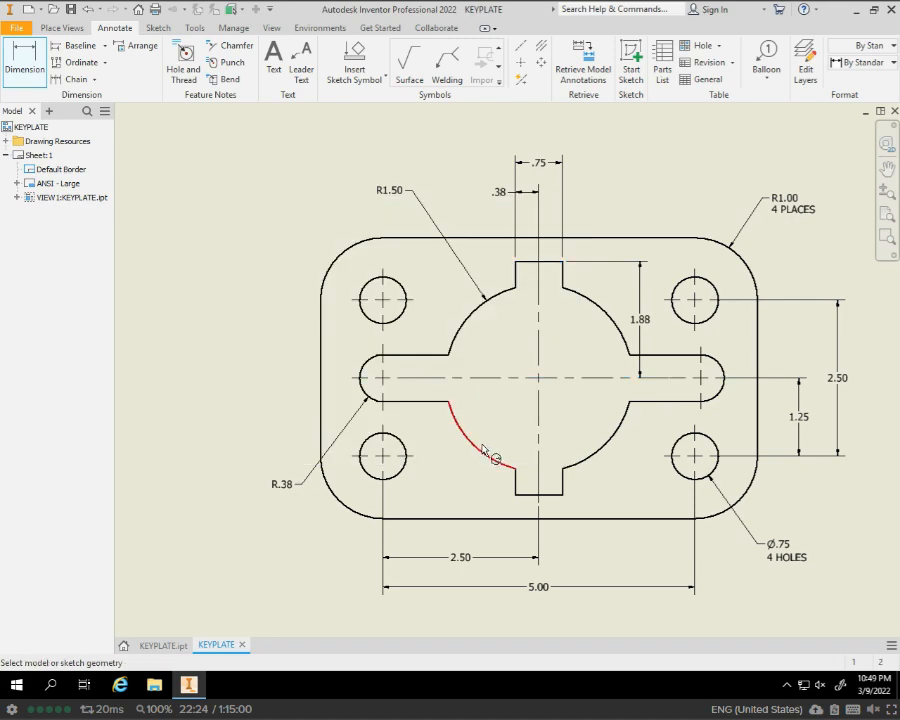
Project an isometric view from the base view into the sheet's upper-right corner and set its style to shaded.
mouse_move(545, 378)
middle_mouse_down()
mouse_move(507, 372)
mouse_move(450, 383)
middle_mouse_up()
scroll(502, 328, "up", 5)
scroll(502, 328, "down", 8)
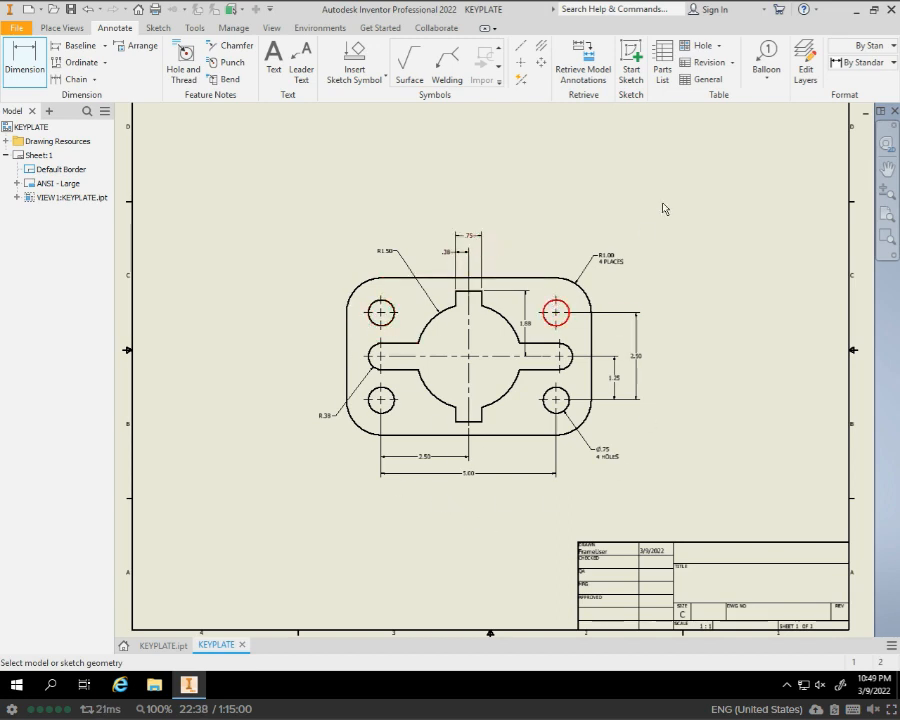
left_click(61, 28)
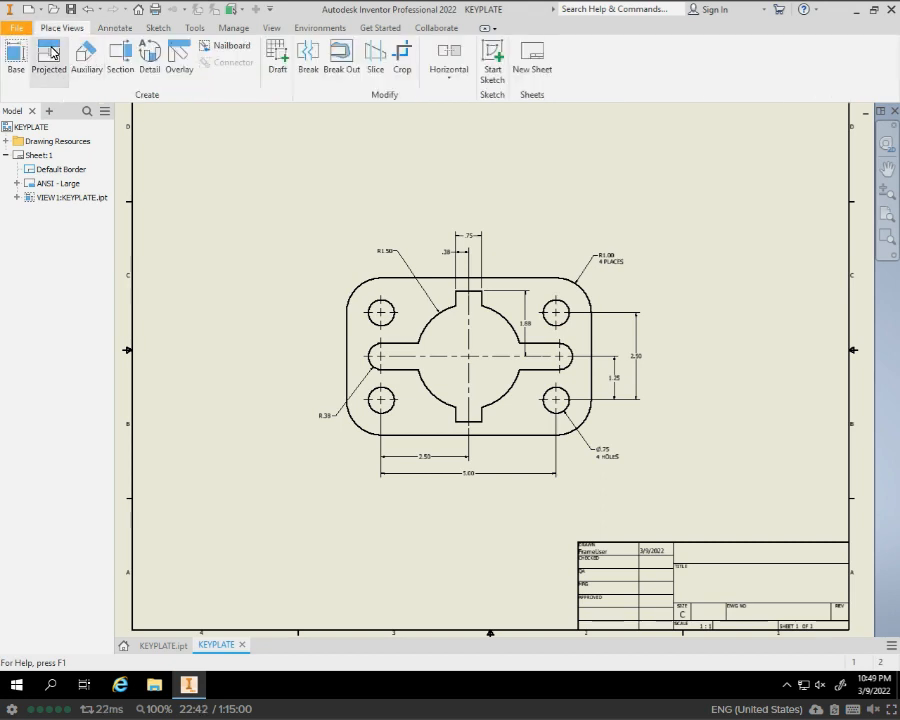
left_click(50, 55)
left_click(562, 302)
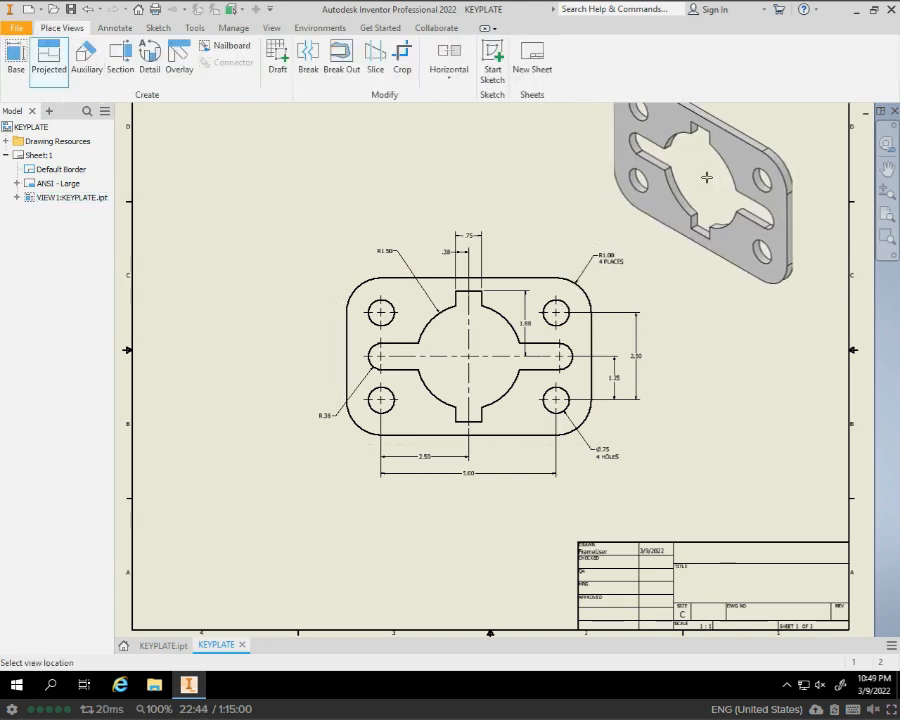
middle_click_drag(713, 158, 575, 383)
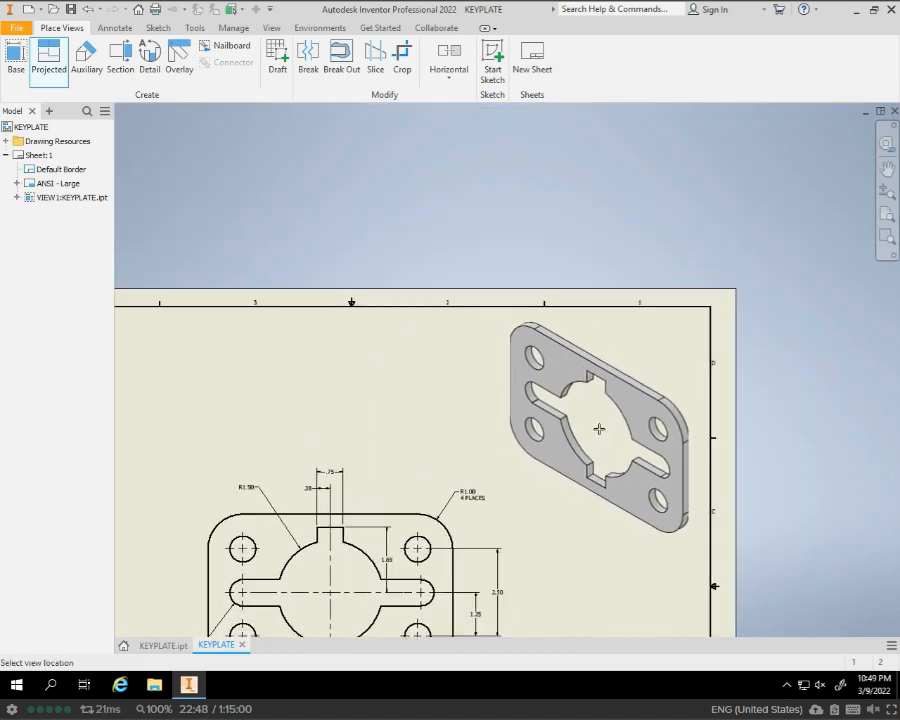
left_click(599, 428)
right_click(597, 427)
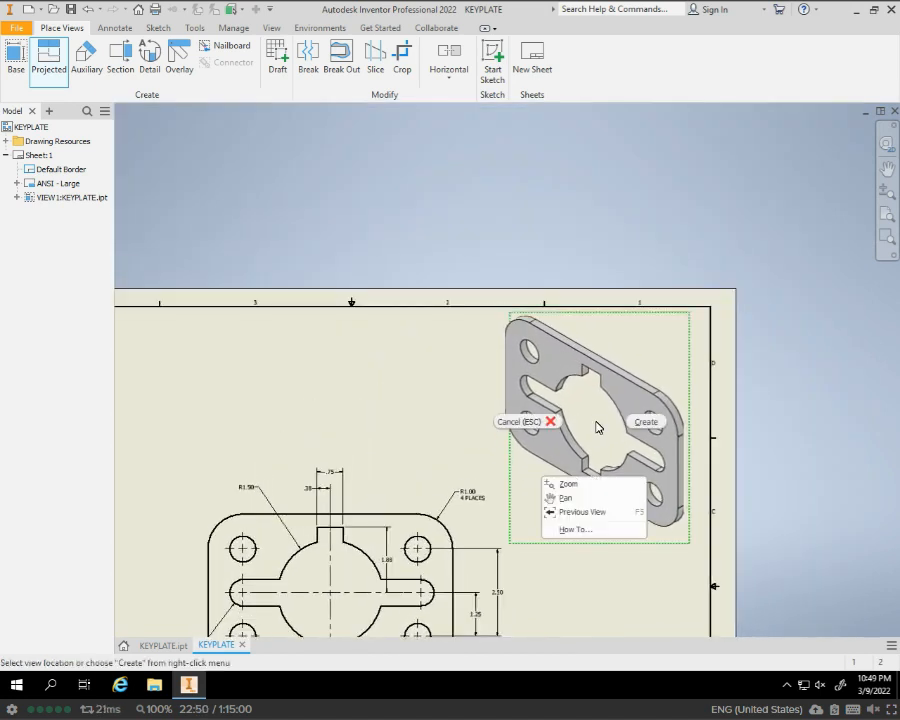
left_click(645, 422)
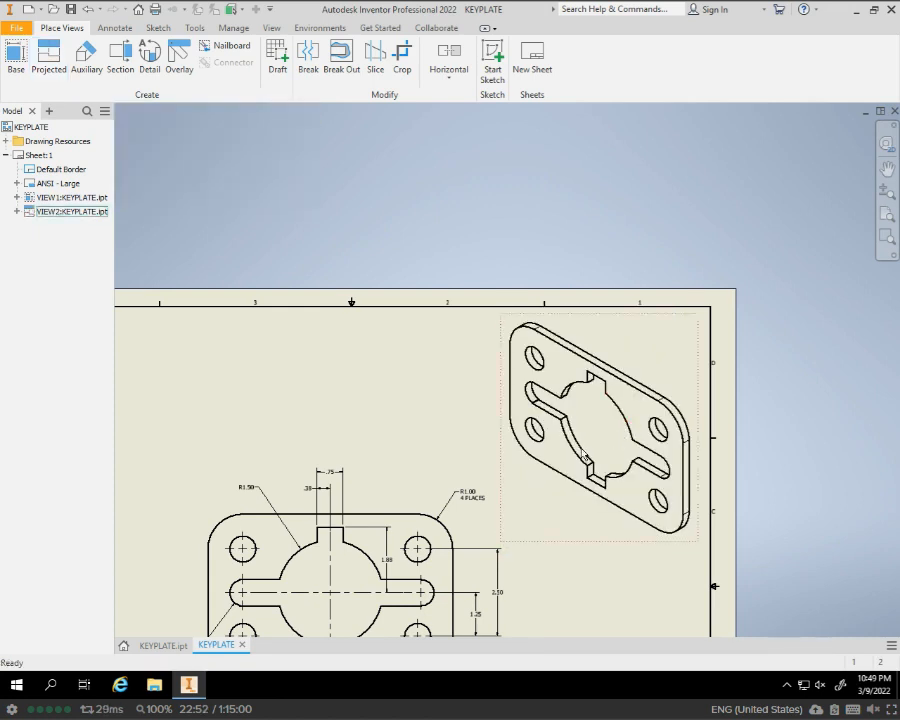
double_click(548, 511)
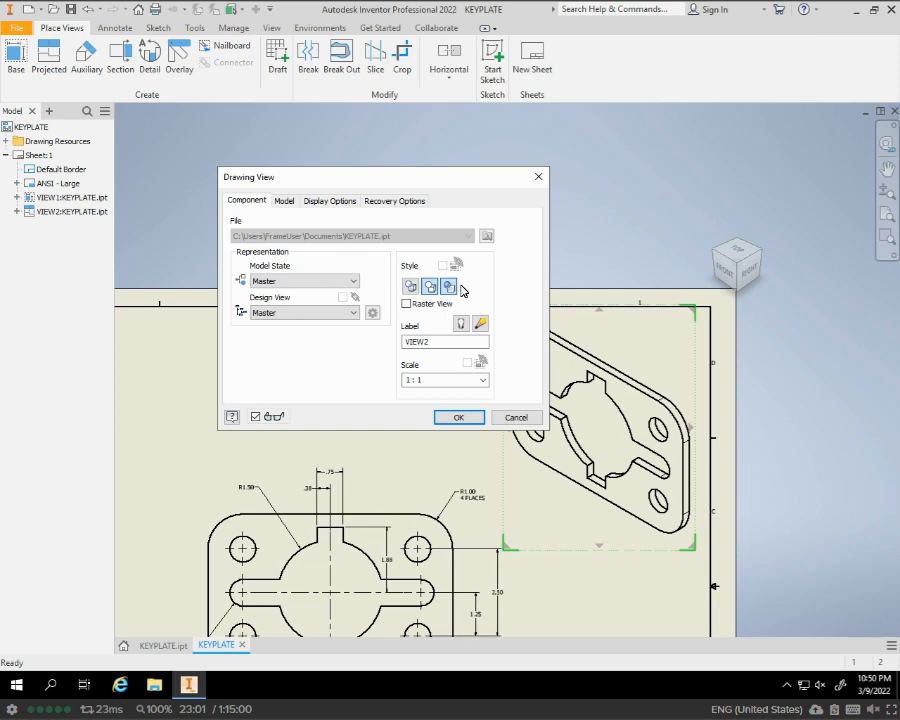
left_click(458, 416)
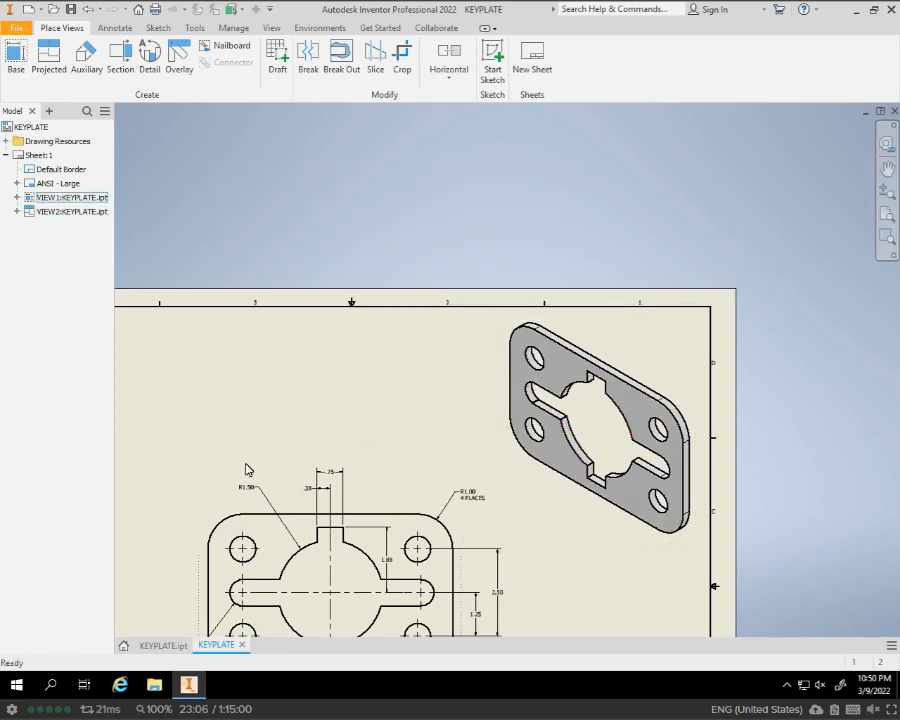
Set the feature appearance of Extrusion1 to Clear - Blue in KEYPLATE.ipt, and return to the isometric view in the KEYPLATE drawing.
left_click(155, 647)
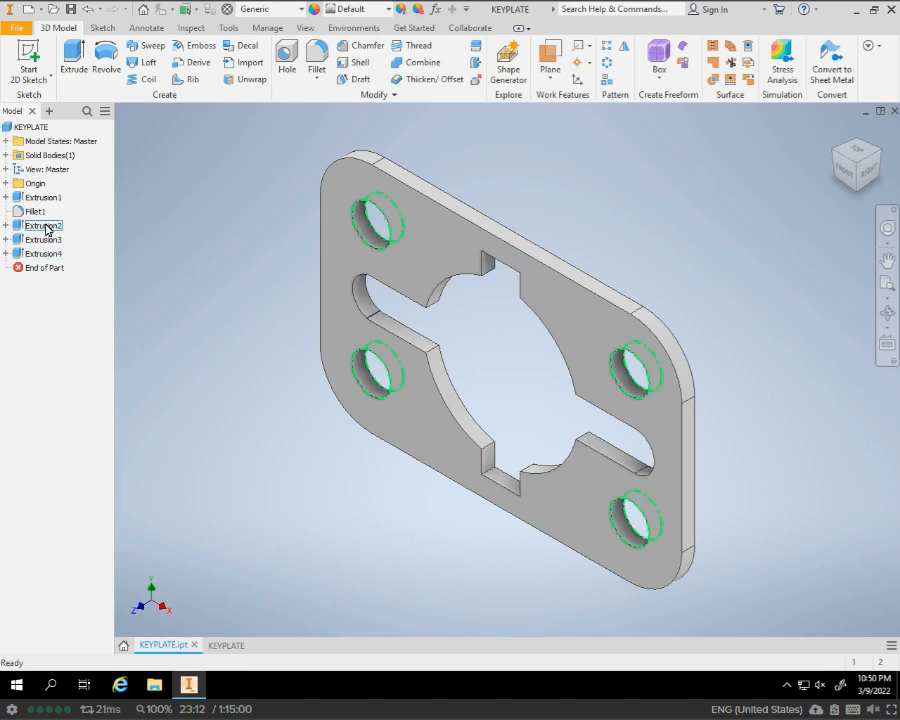
left_click(45, 229)
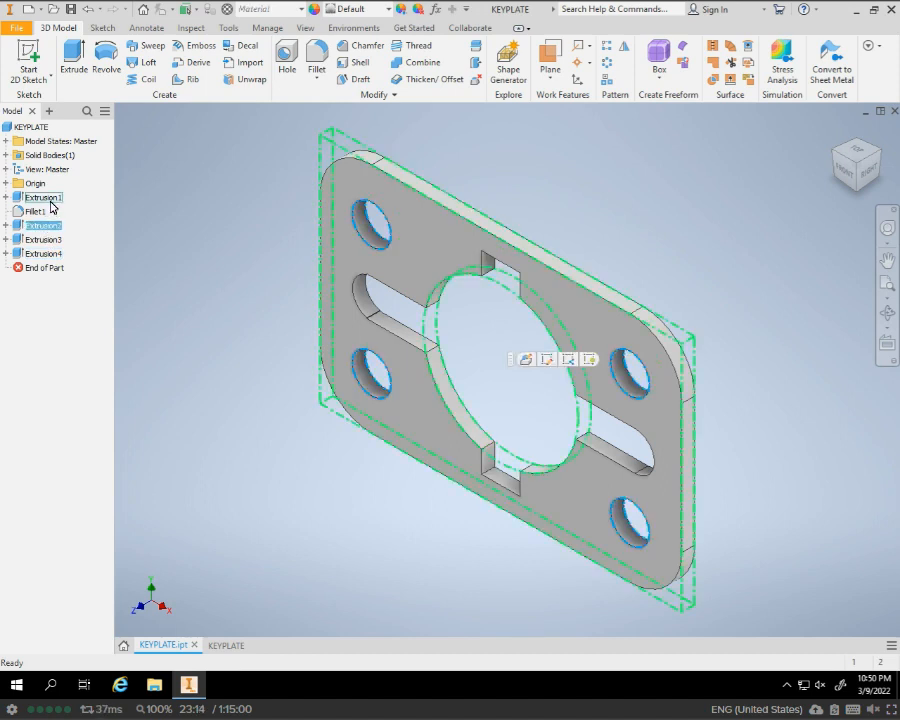
left_click(52, 200)
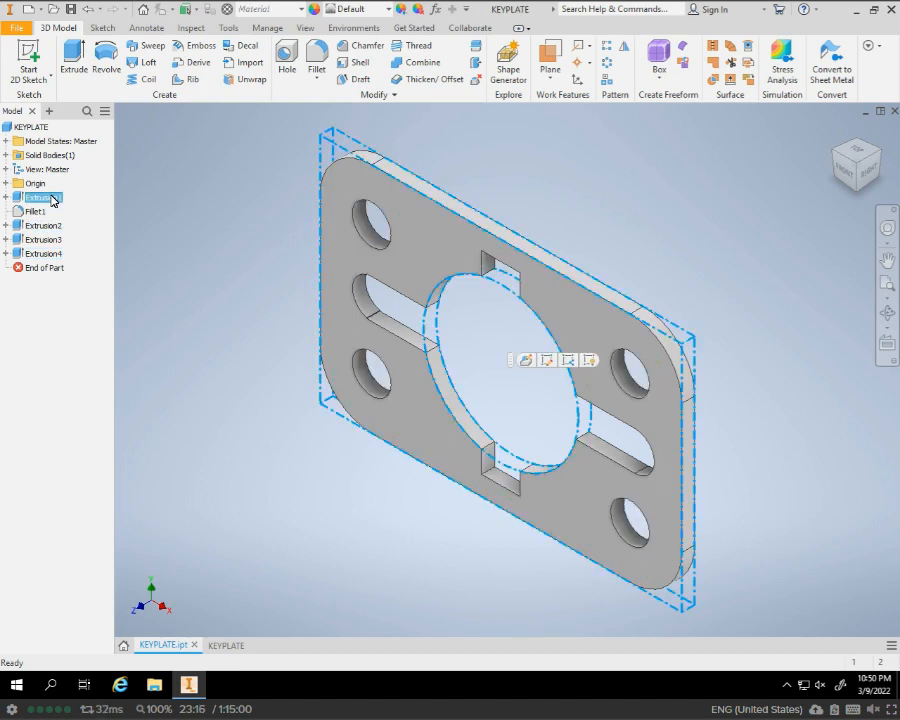
right_click(53, 200)
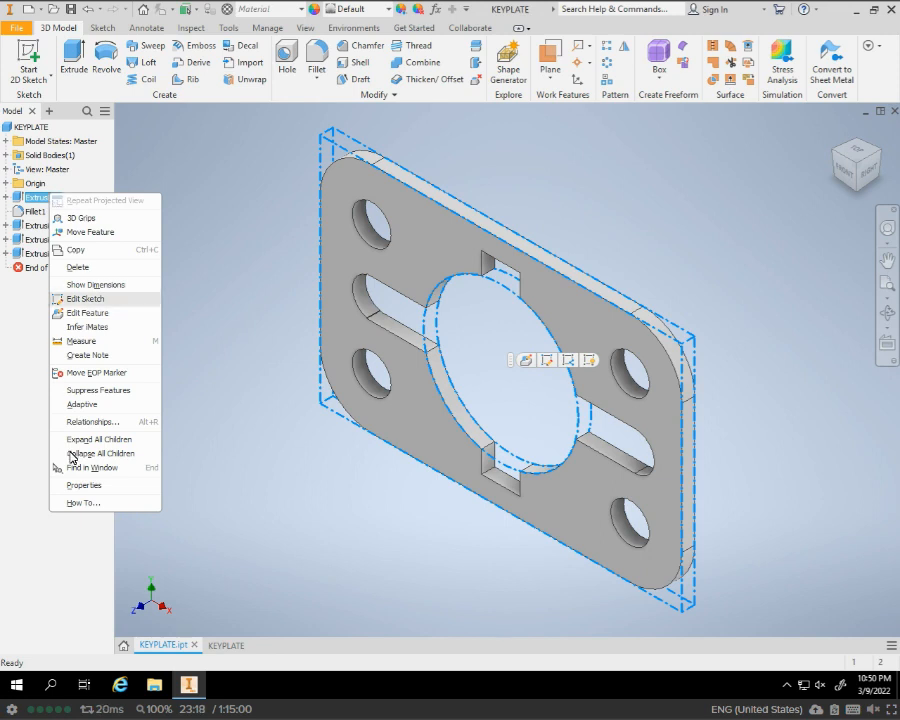
left_click(88, 485)
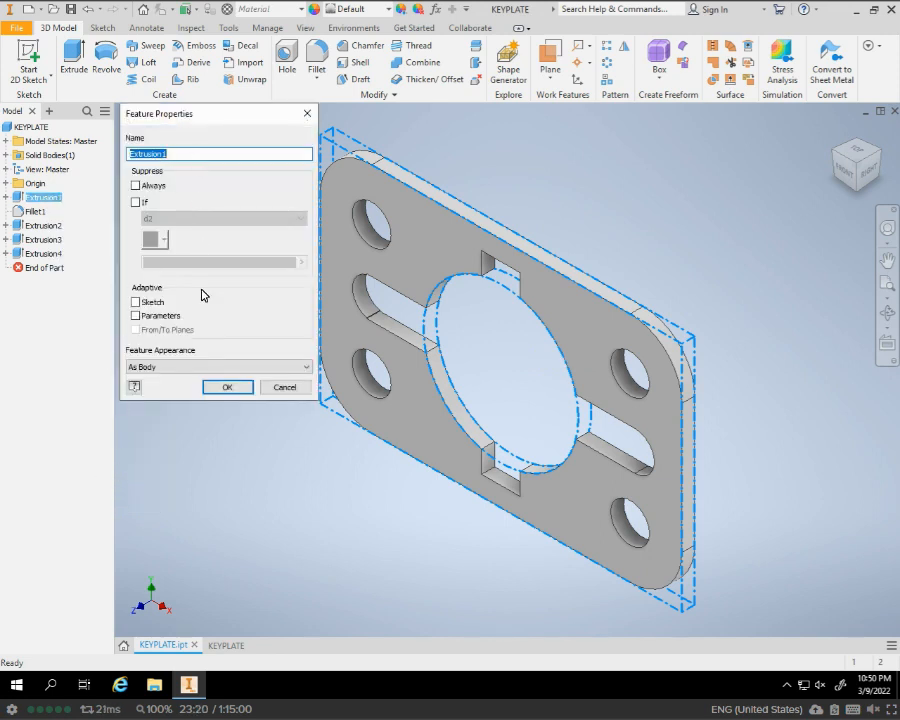
left_click(189, 368)
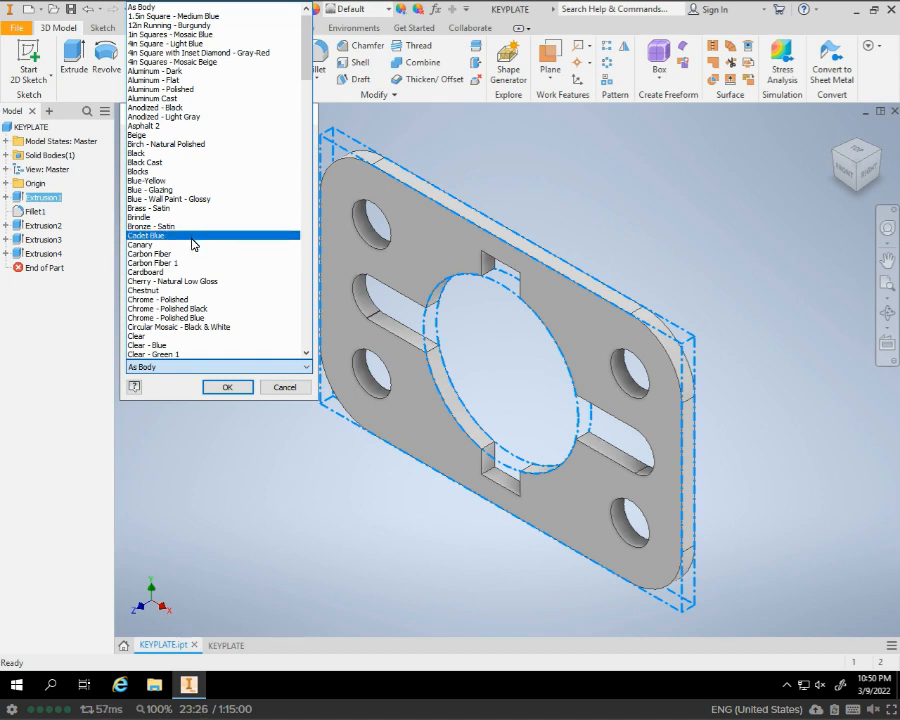
left_click(184, 345)
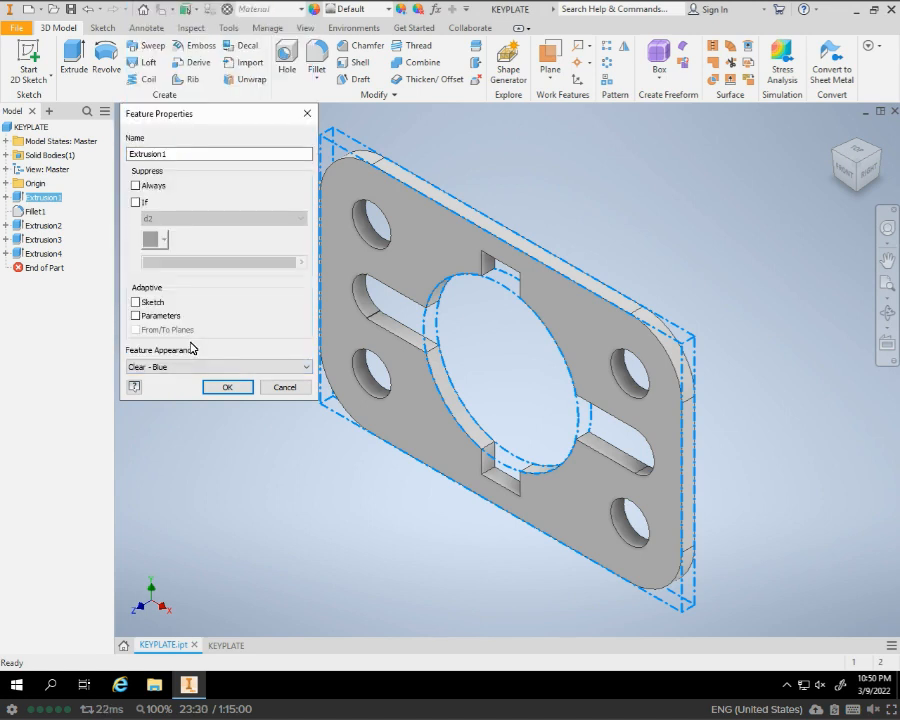
left_click(224, 387)
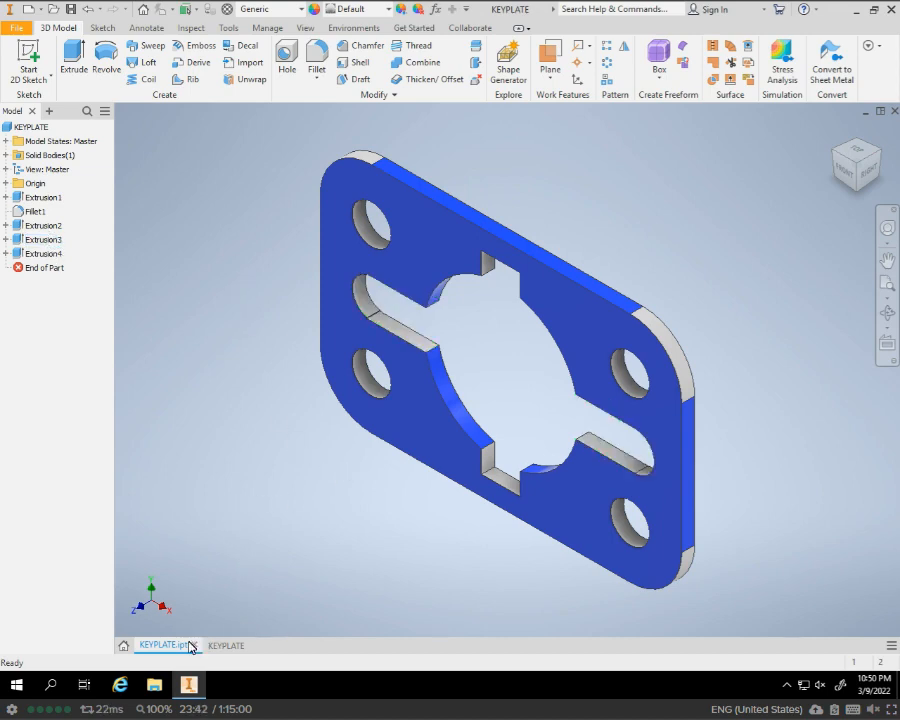
left_click(226, 645)
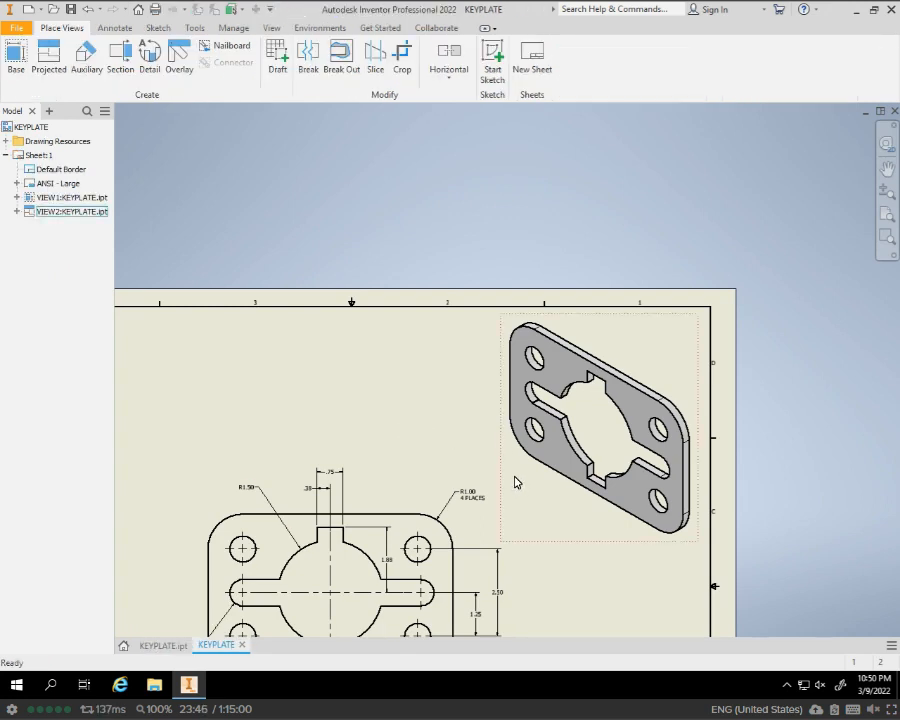
key("Escape")
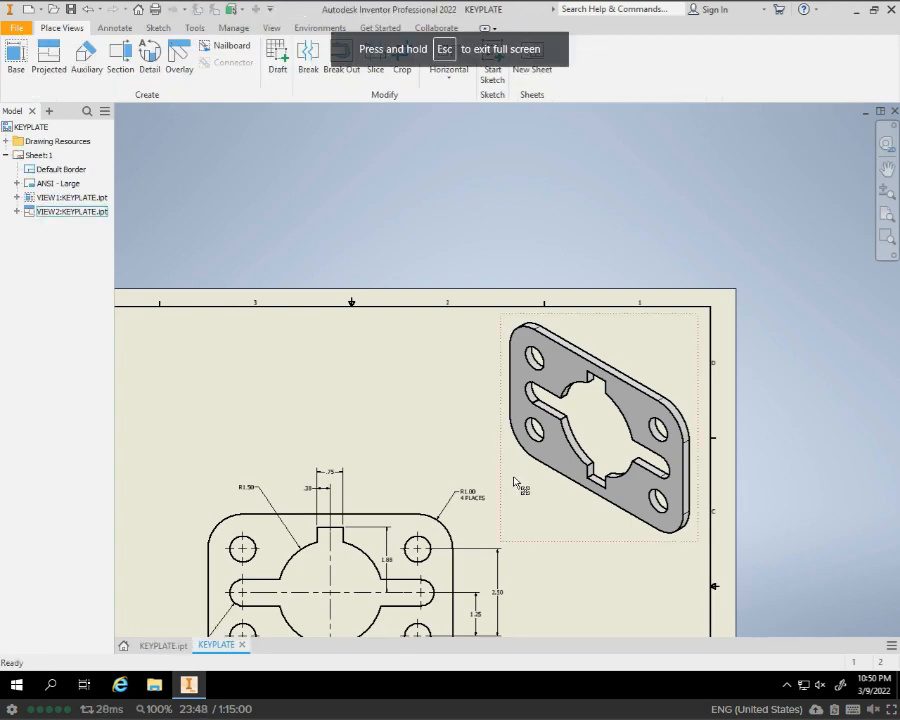
left_click(514, 483)
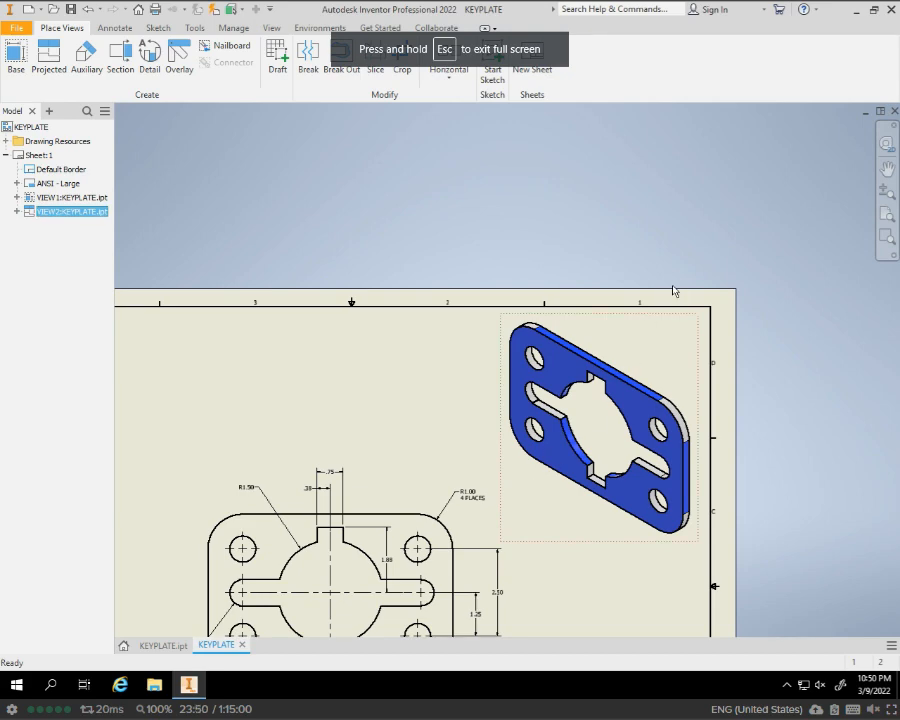
middle_click_drag(598, 445, 670, 275)
mouse_move(589, 382)
middle_mouse_down()
mouse_move(665, 109)
mouse_move(597, 106)
middle_mouse_up()
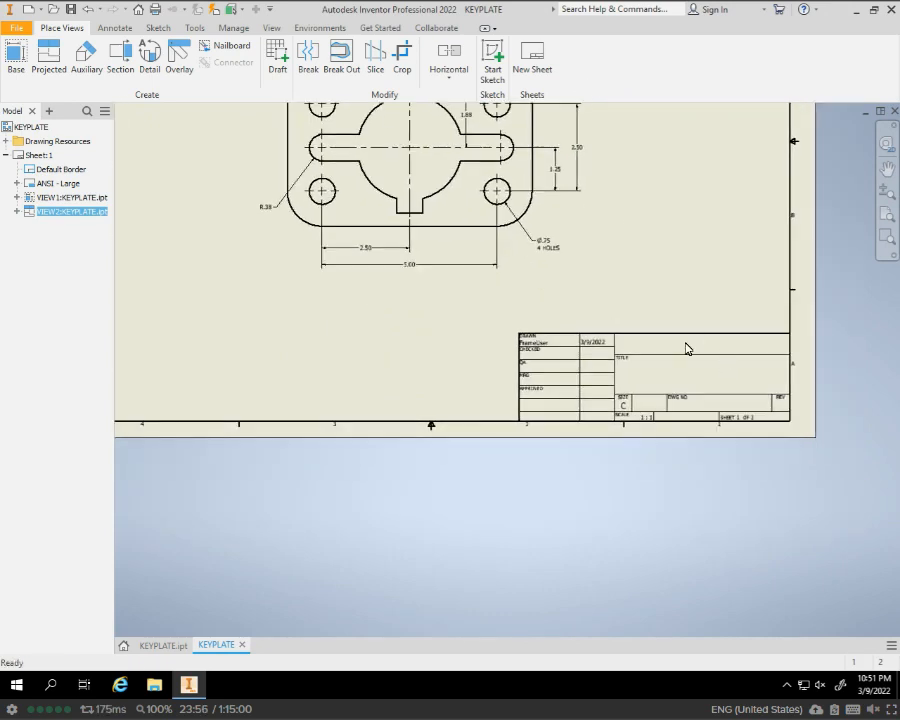
mouse_move(686, 348)
middle_mouse_down()
mouse_move(585, 322)
mouse_move(420, 364)
mouse_move(512, 360)
middle_mouse_up()
scroll(428, 362, "down", 2)
scroll(428, 362, "down", 1)
scroll(428, 362, "up", 6)
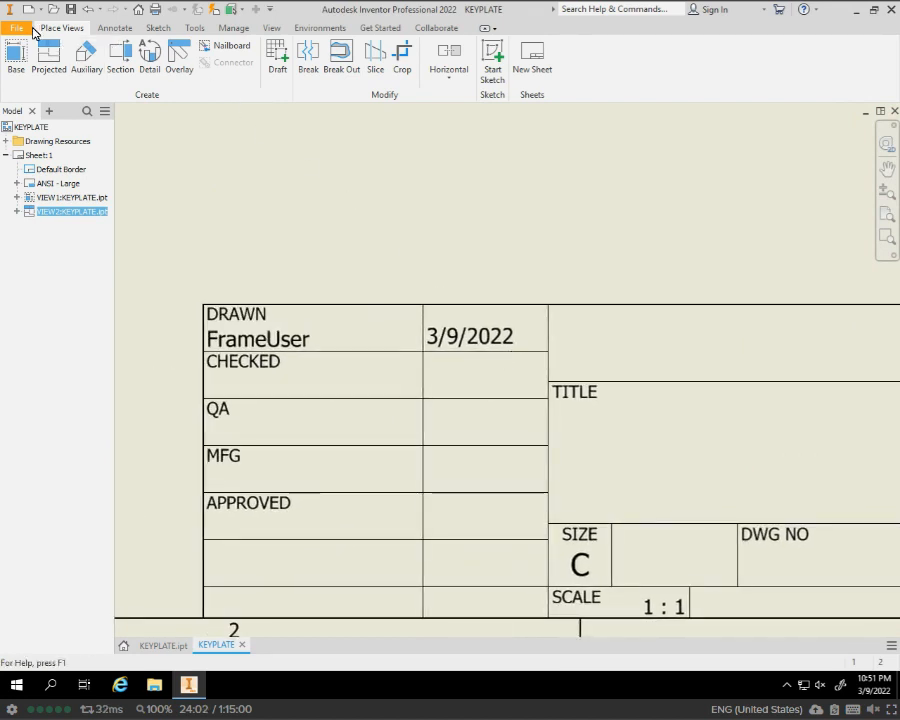
left_click(17, 27)
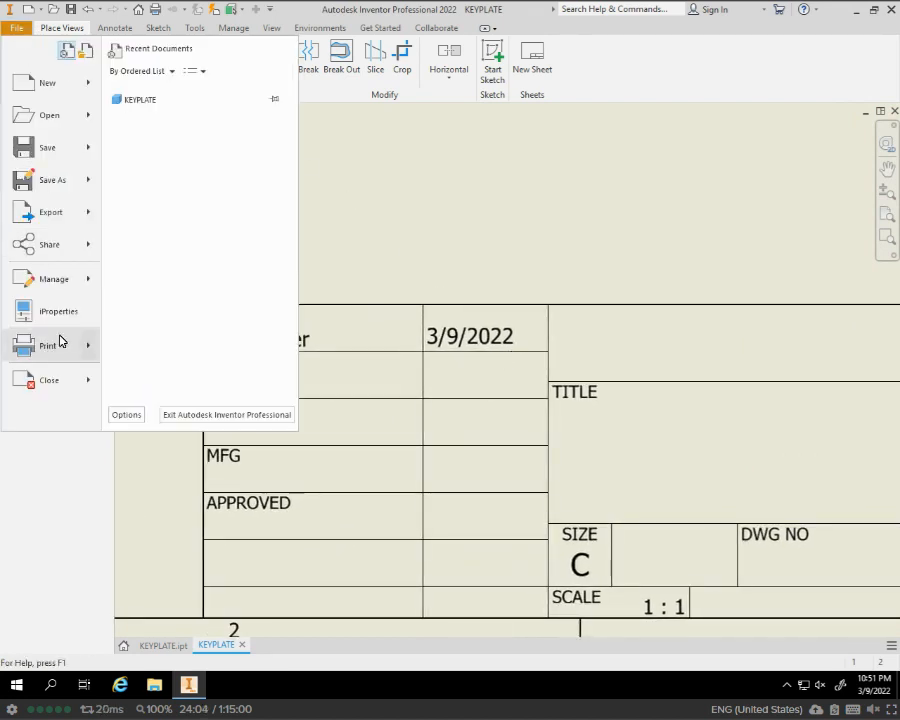
left_click(61, 313)
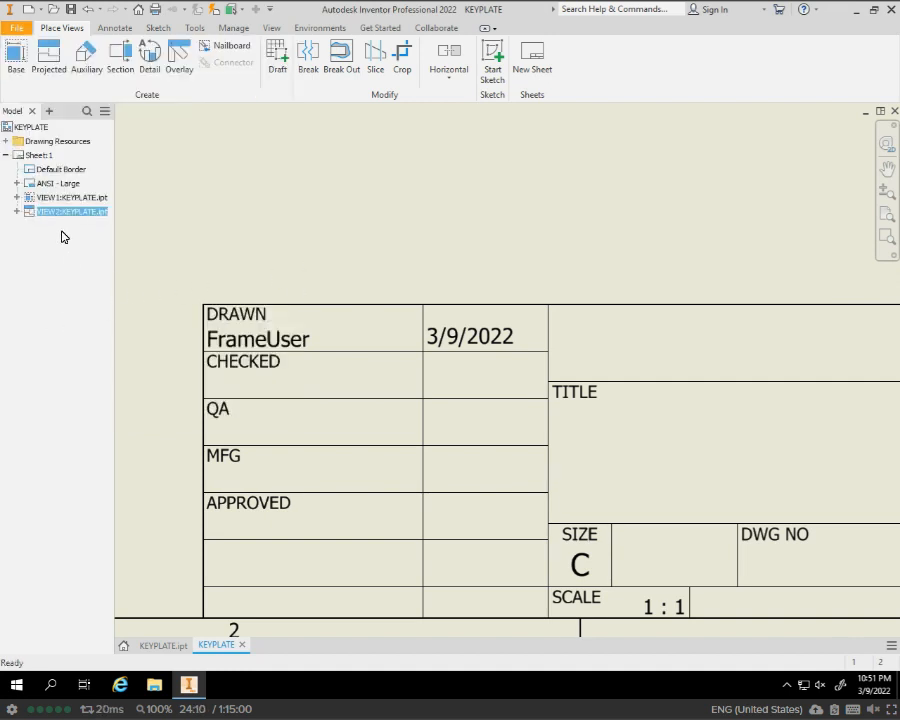
left_click(14, 30)
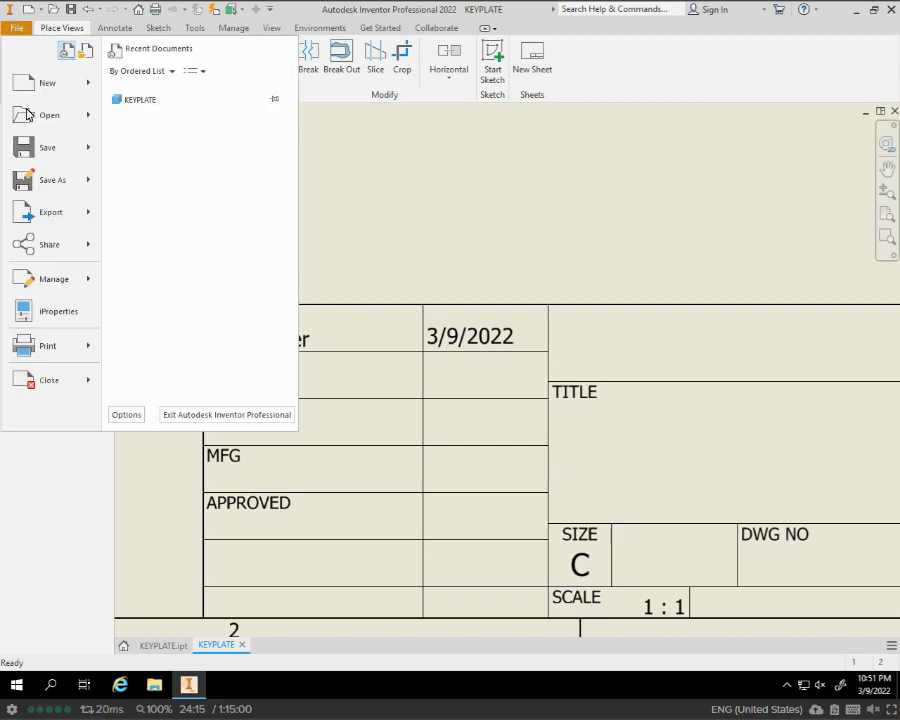
left_click(59, 313)
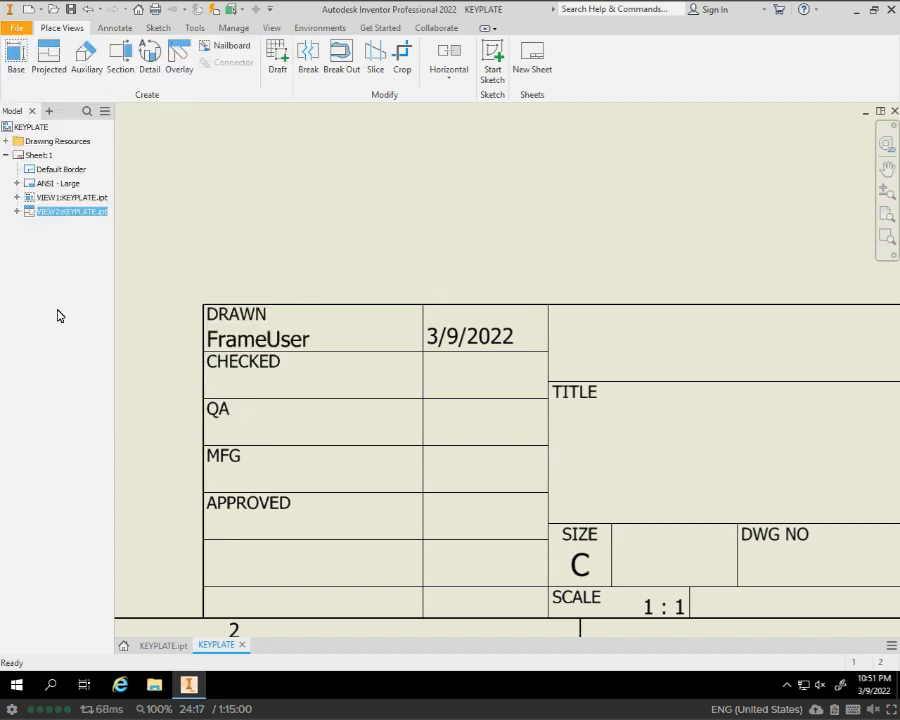
left_click(305, 226)
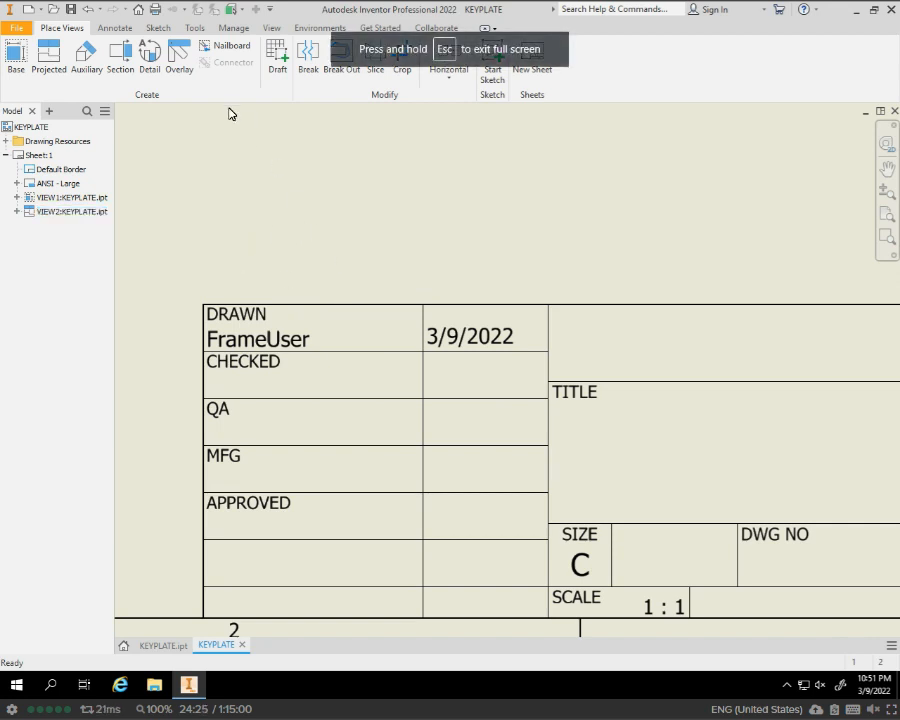
Replace the author in the drawing's iProperties summary with the drafter's name and apply it to the title block.
left_click(16, 28)
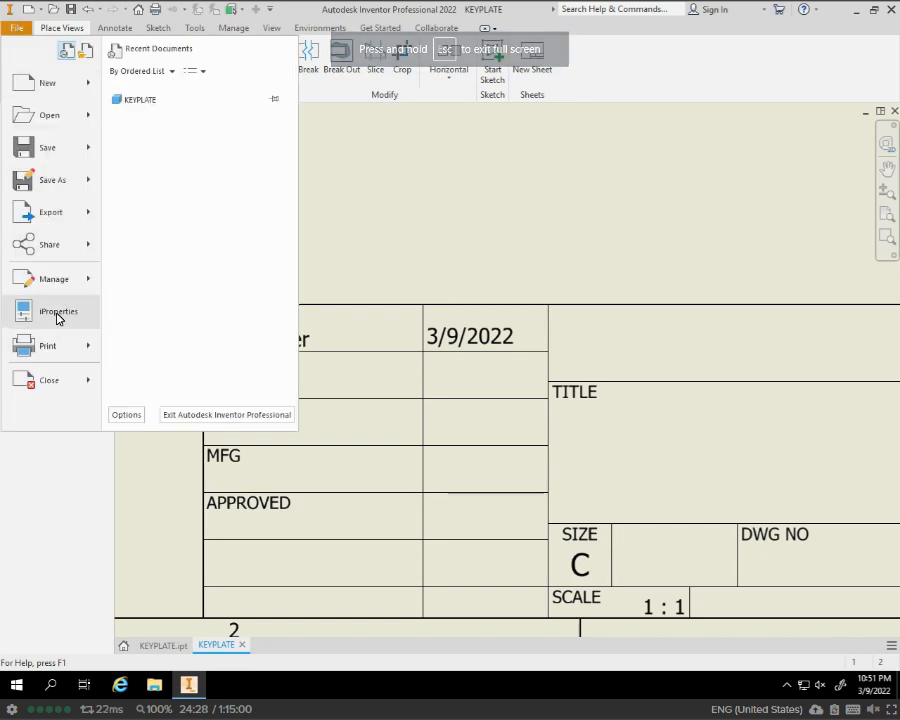
left_click(58, 313)
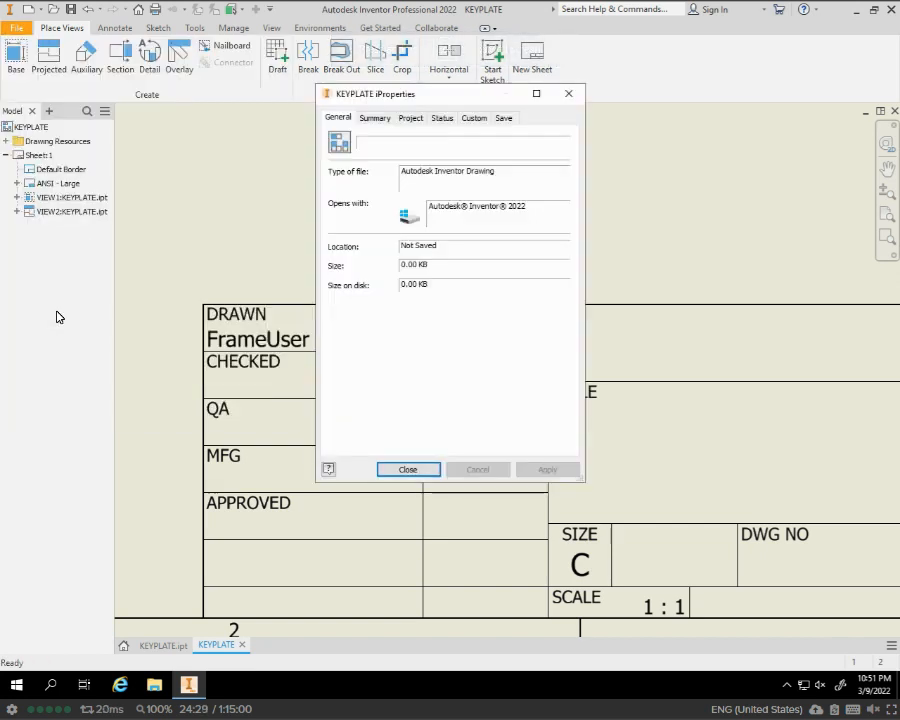
left_click(376, 119)
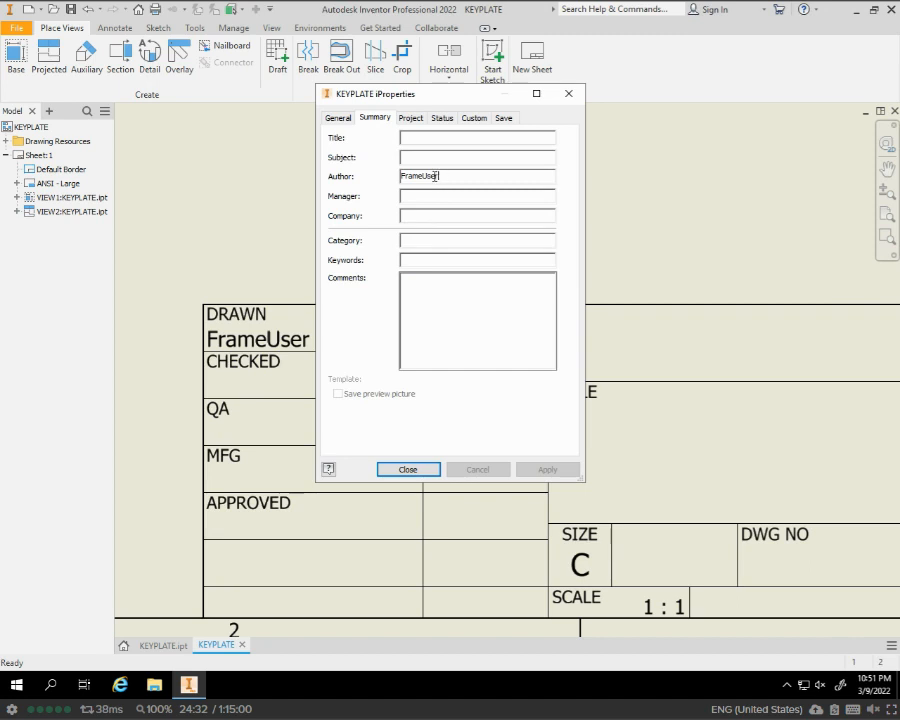
left_click_drag(438, 176, 253, 192)
type("MR")
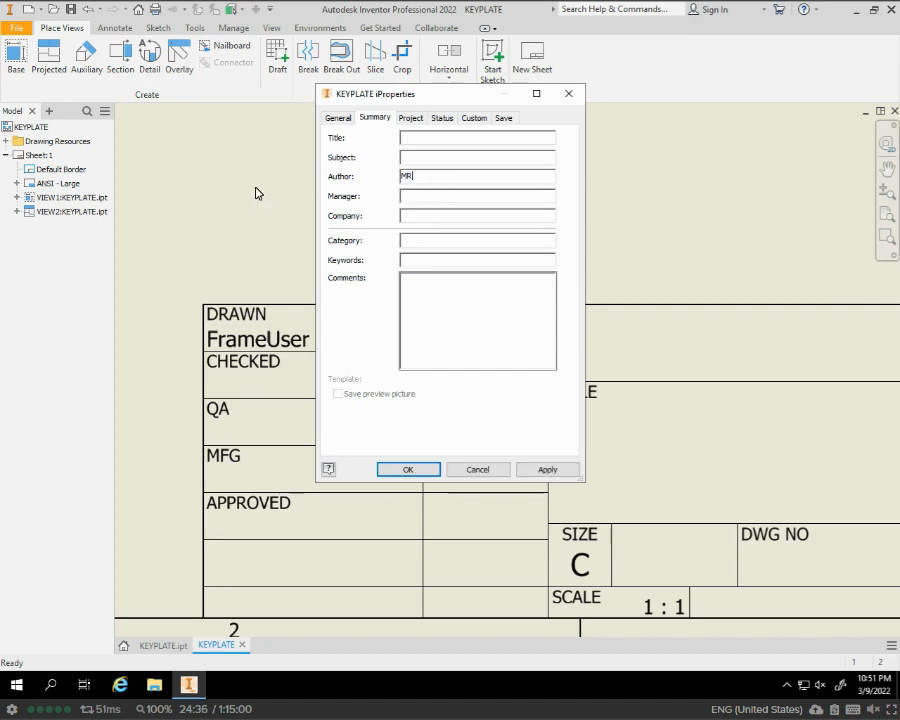
type(". JACKSON")
left_click(398, 470)
mouse_move(602, 320)
middle_mouse_down()
mouse_move(356, 296)
mouse_move(286, 301)
middle_mouse_up()
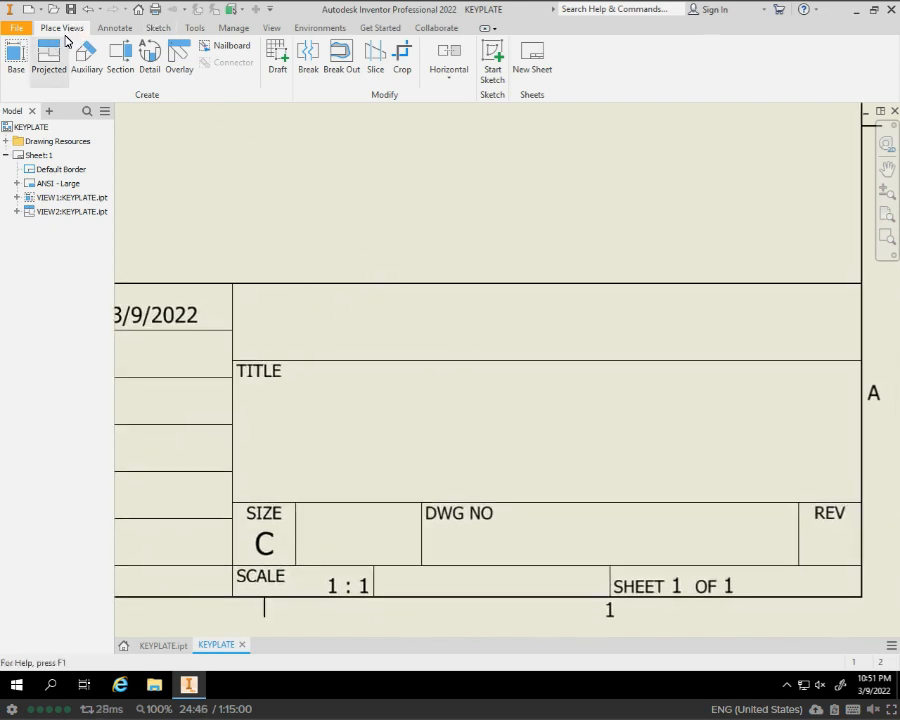
Add the text INTRO TO DRAFTING AND DESIGN, centered horizontally and vertically, in the empty title block cell above the title.
left_click(129, 32)
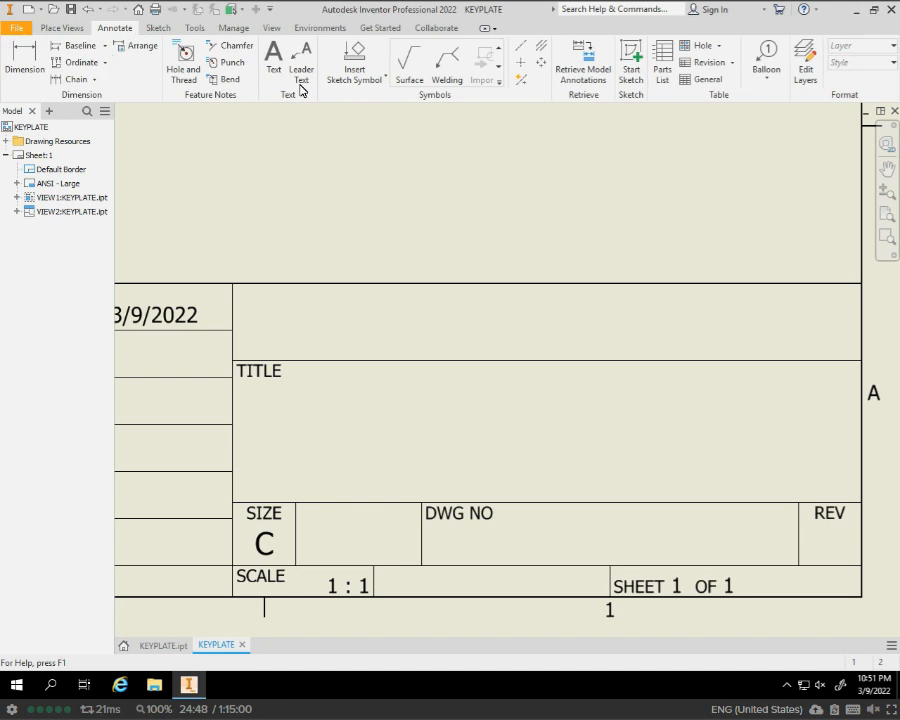
left_click(273, 60)
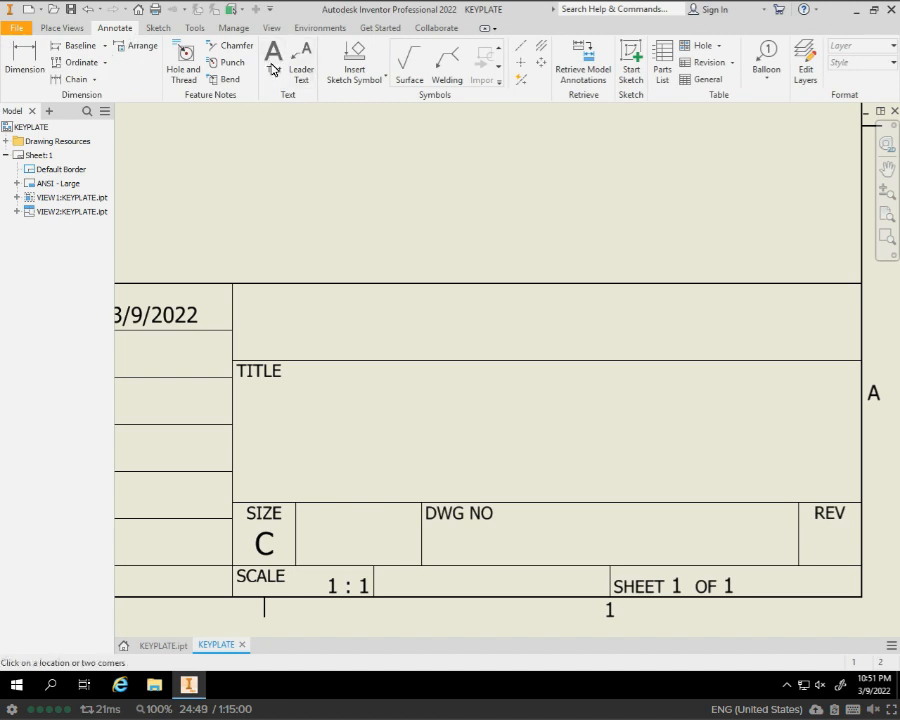
left_click(232, 284)
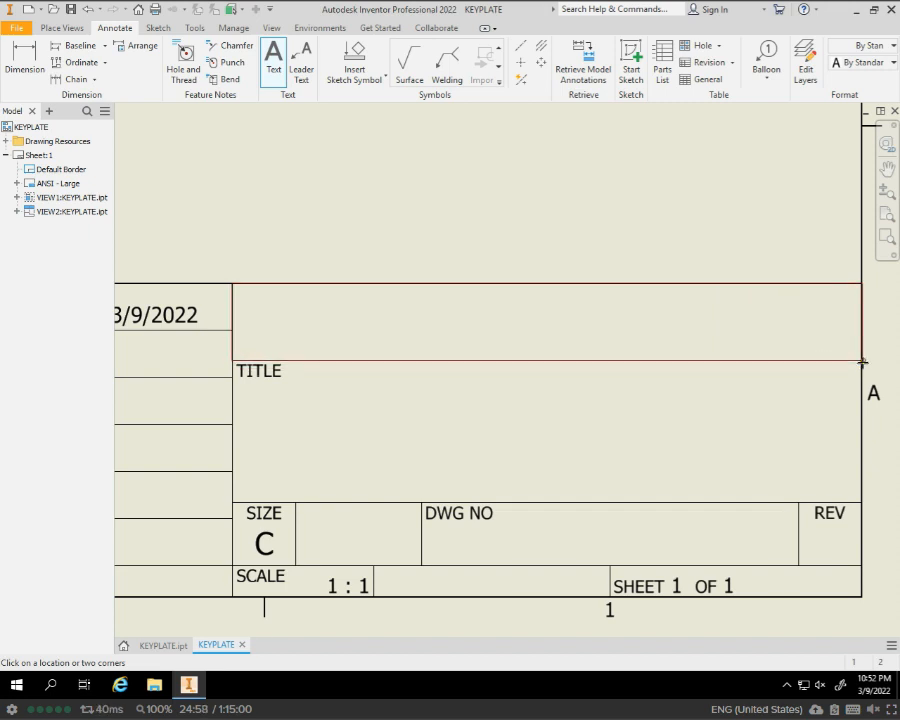
left_click(862, 361)
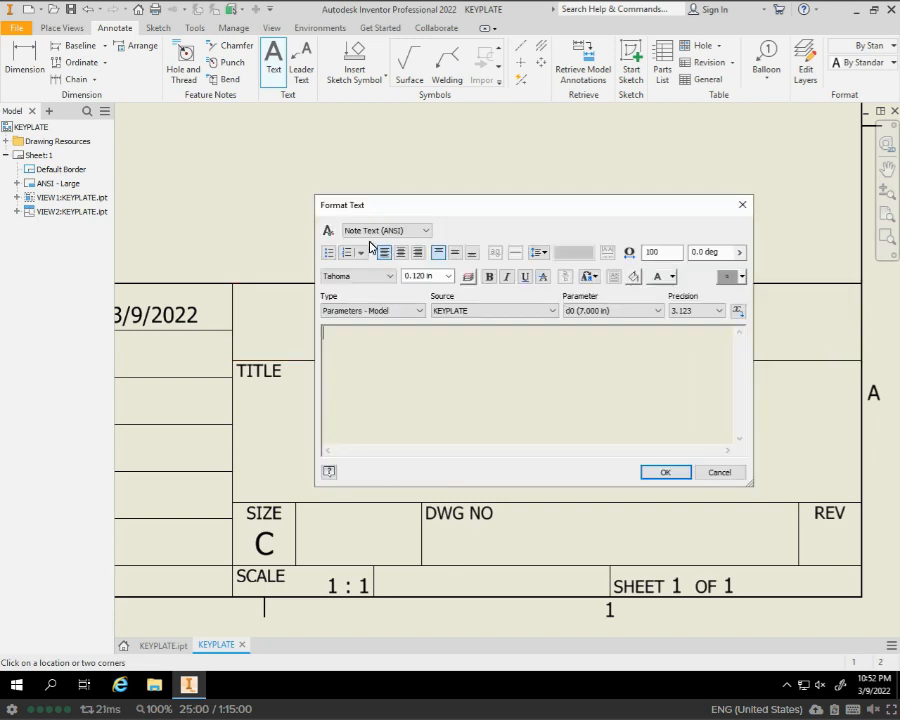
left_click(402, 256)
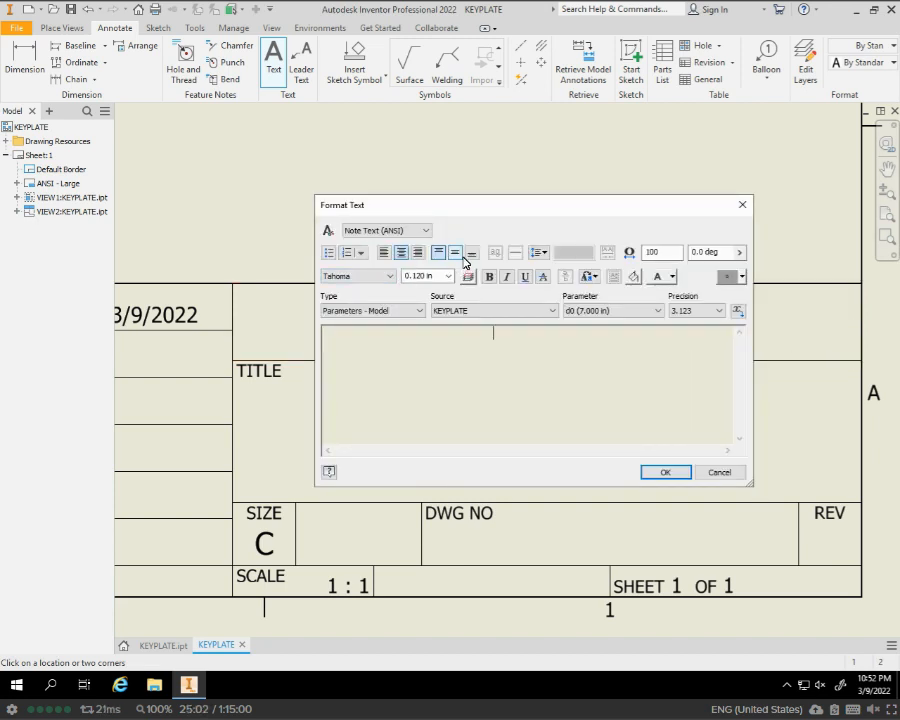
left_click(455, 254)
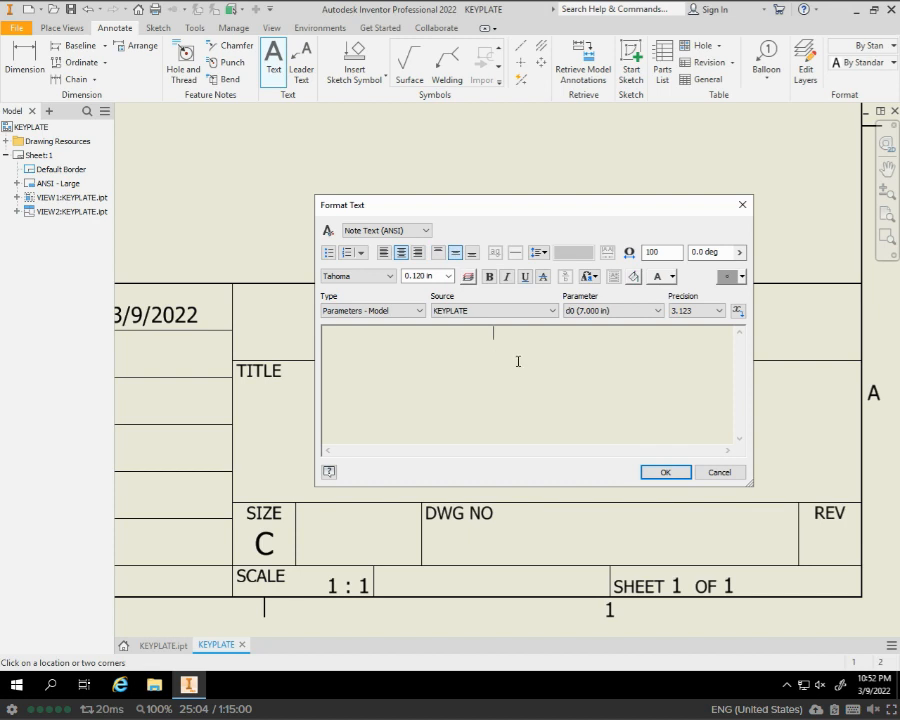
type("INTRO D")
key("BackSpace")
type("TO DRAFTING")
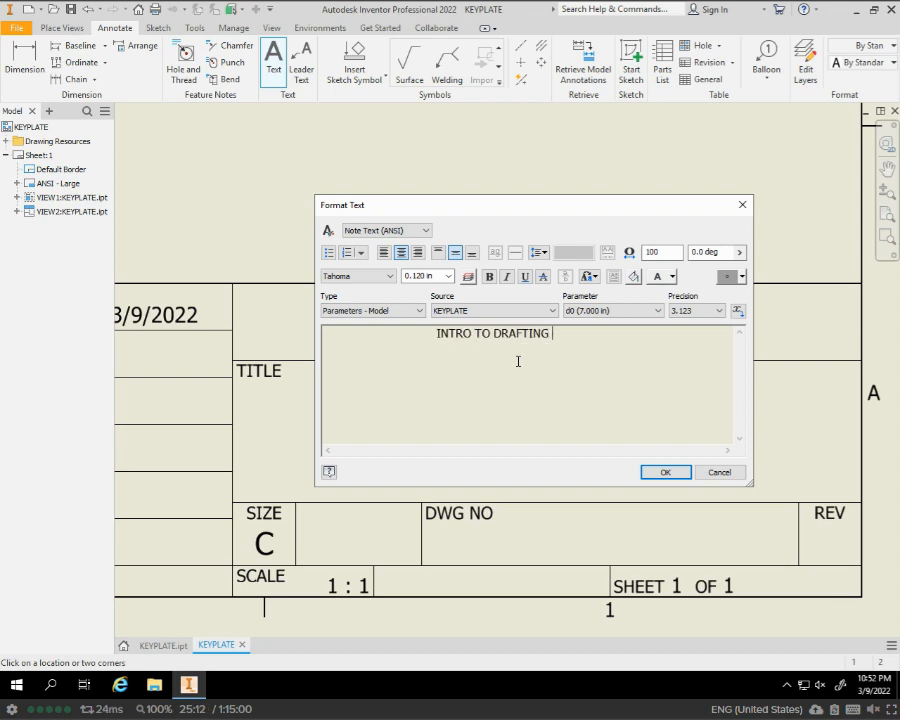
type(" AND DESIGN")
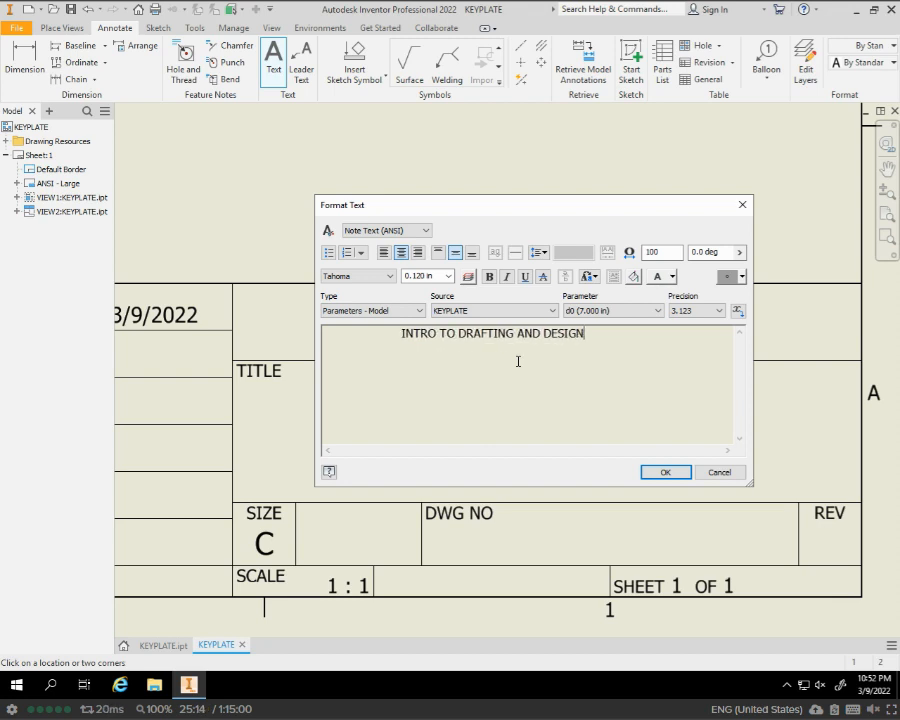
left_click(667, 473)
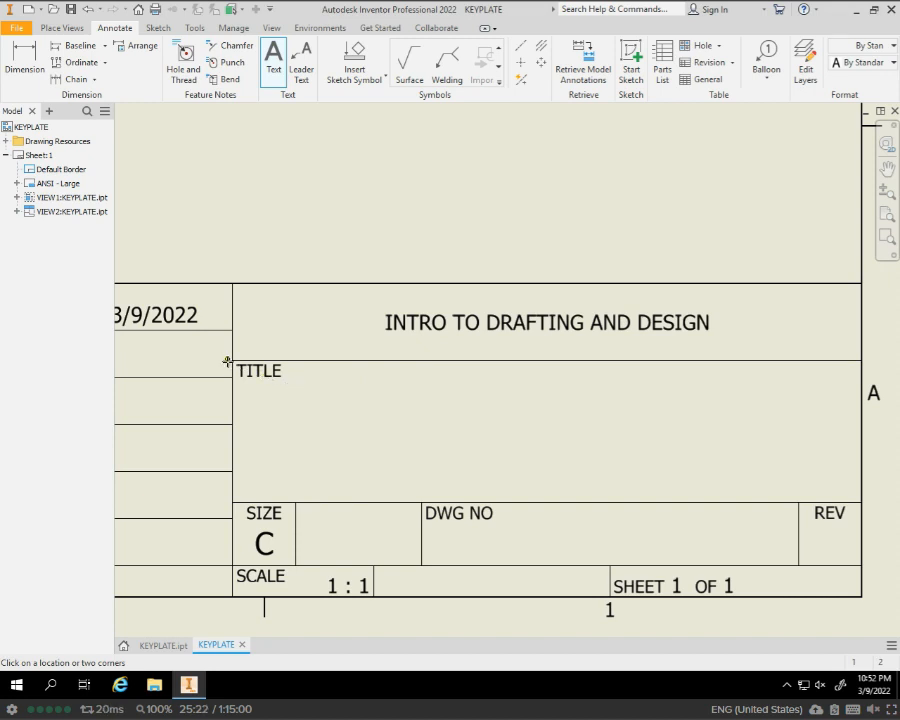
Fill the title block's TITLE cell with the text KEYPLATE, centered and middle-aligned at 0.240 in high.
left_click_drag(233, 372, 865, 503)
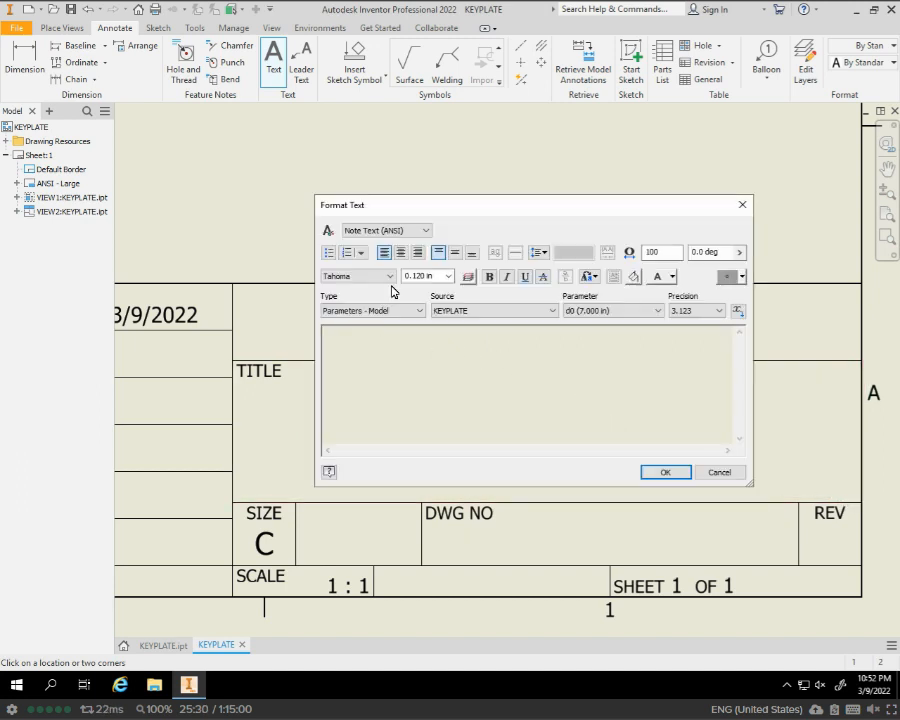
left_click(401, 253)
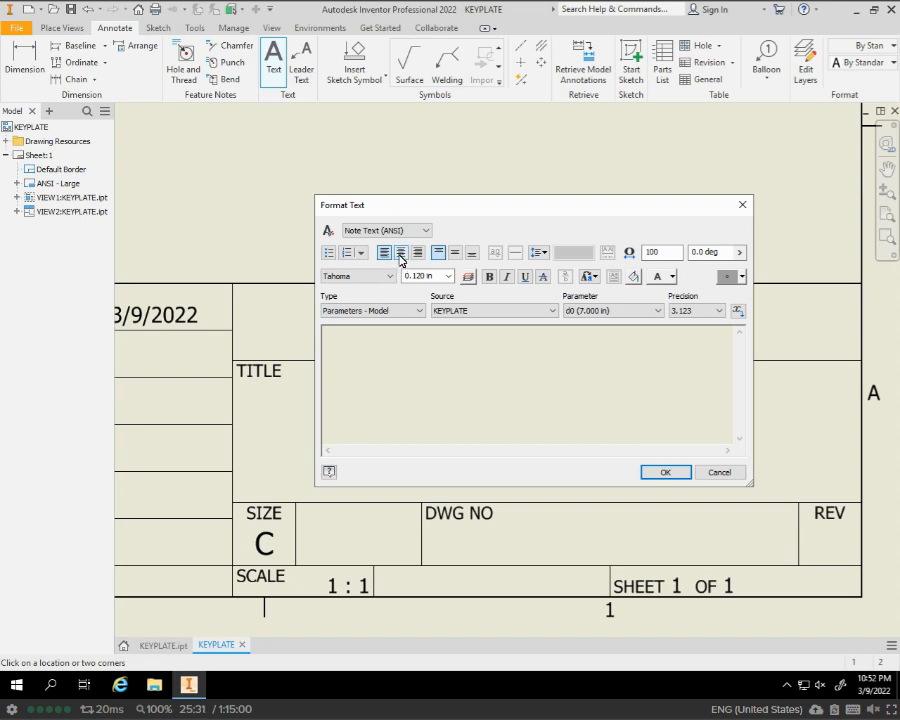
left_click(454, 254)
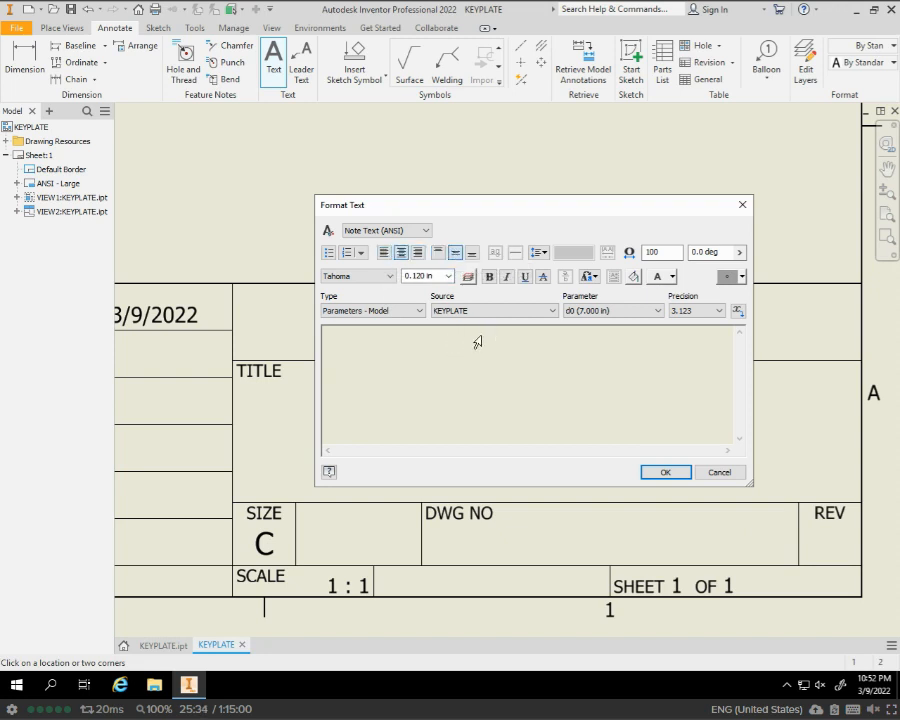
left_click(449, 277)
left_click(430, 315)
type("KEYPLATE")
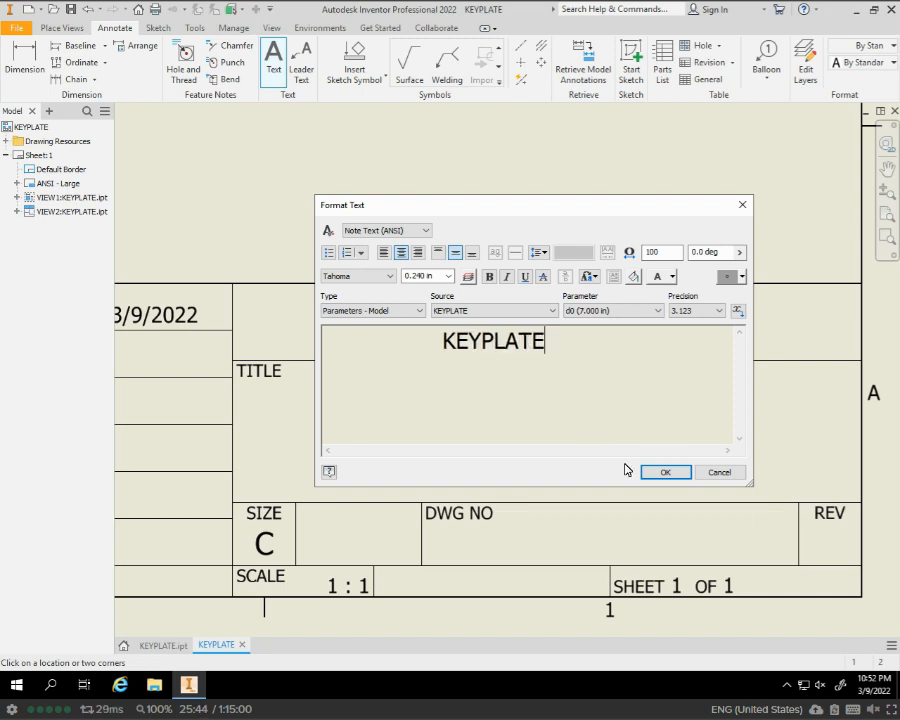
left_click(665, 472)
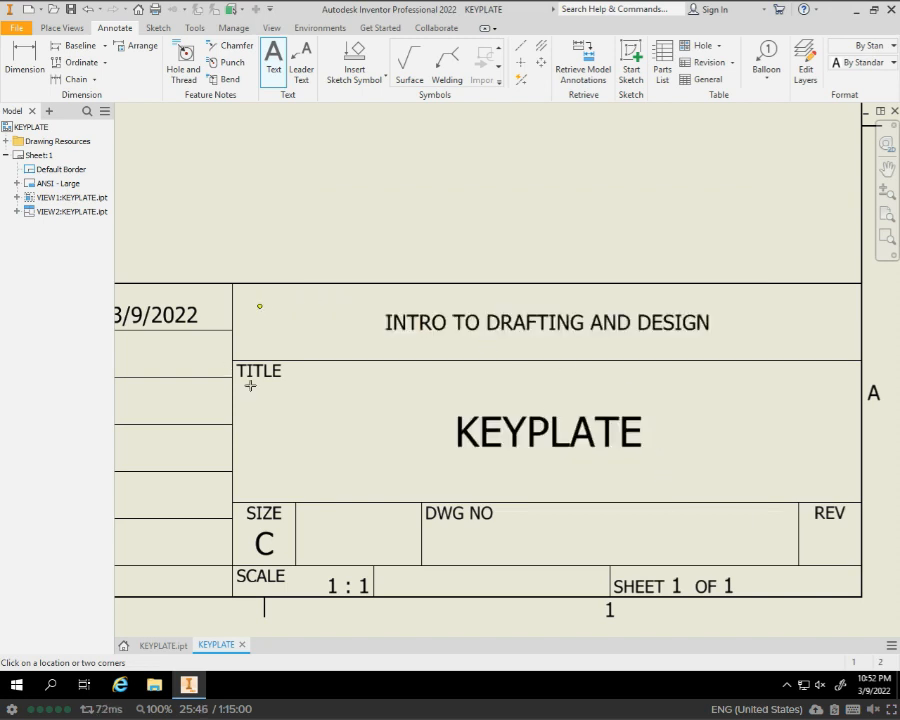
Review the title block entries and the overall sheet layout, and end the Text command.
middle_click_drag(370, 446, 550, 438)
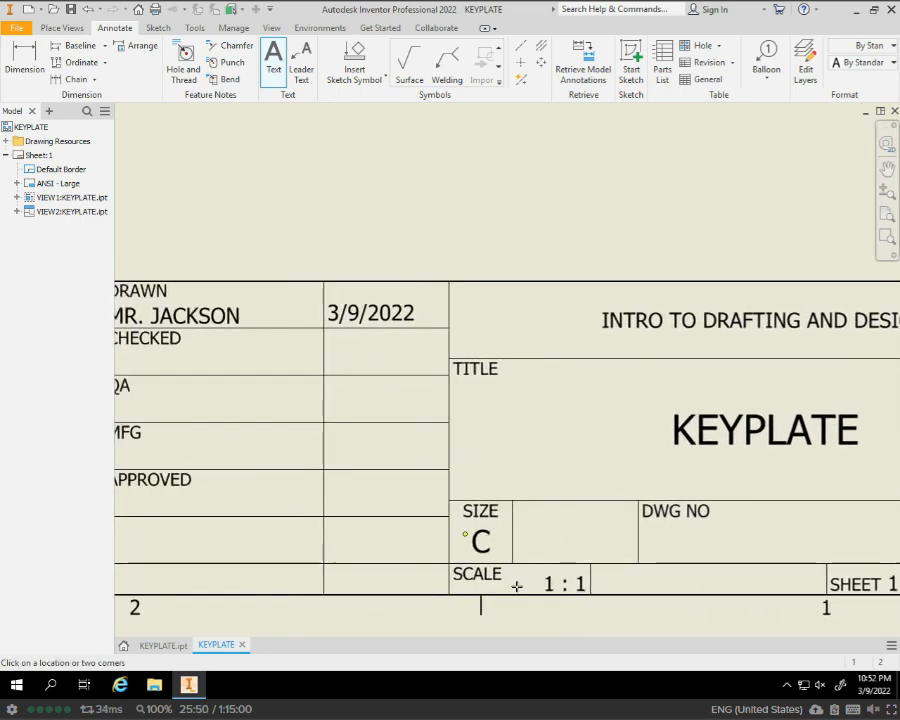
mouse_move(571, 571)
middle_mouse_down()
mouse_move(485, 389)
mouse_move(380, 414)
middle_mouse_up()
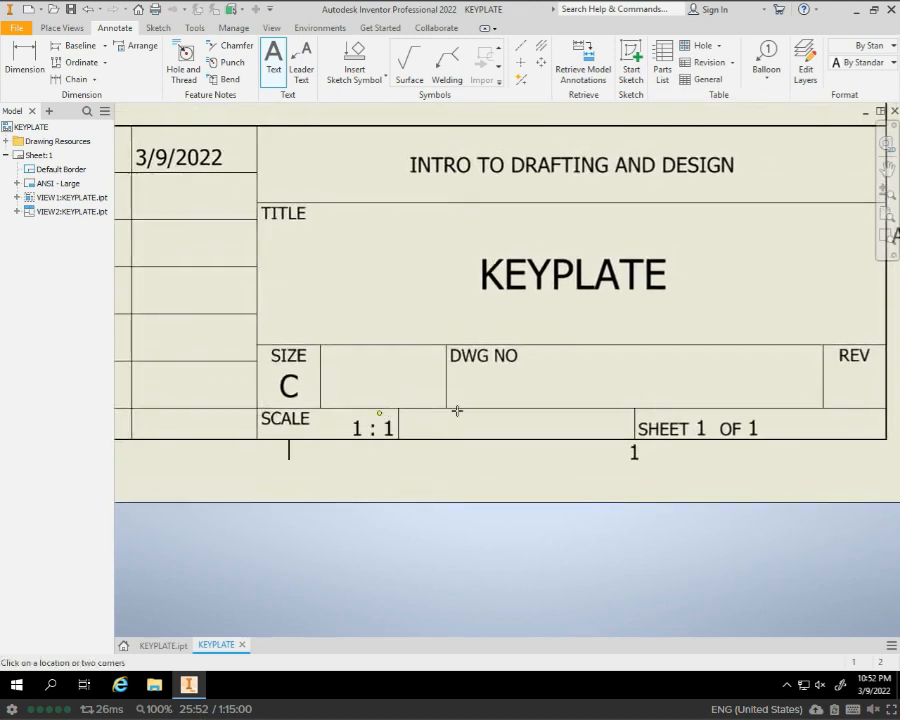
scroll(531, 345, "down", 5)
scroll(488, 262, "up", 5)
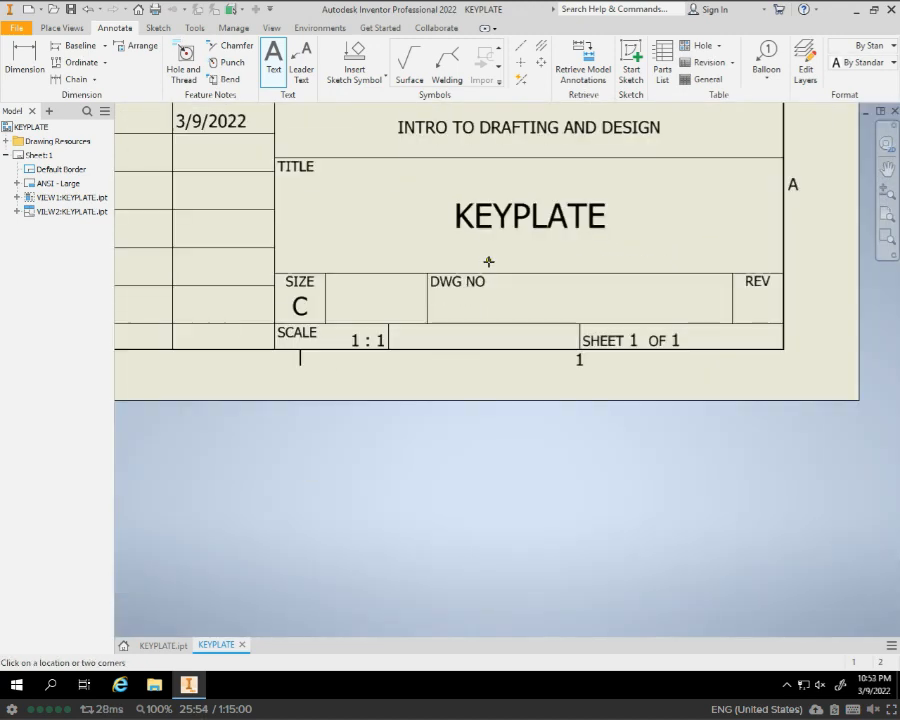
scroll(488, 255, "up", 3)
scroll(489, 248, "up", 2)
middle_click_drag(516, 370, 523, 390)
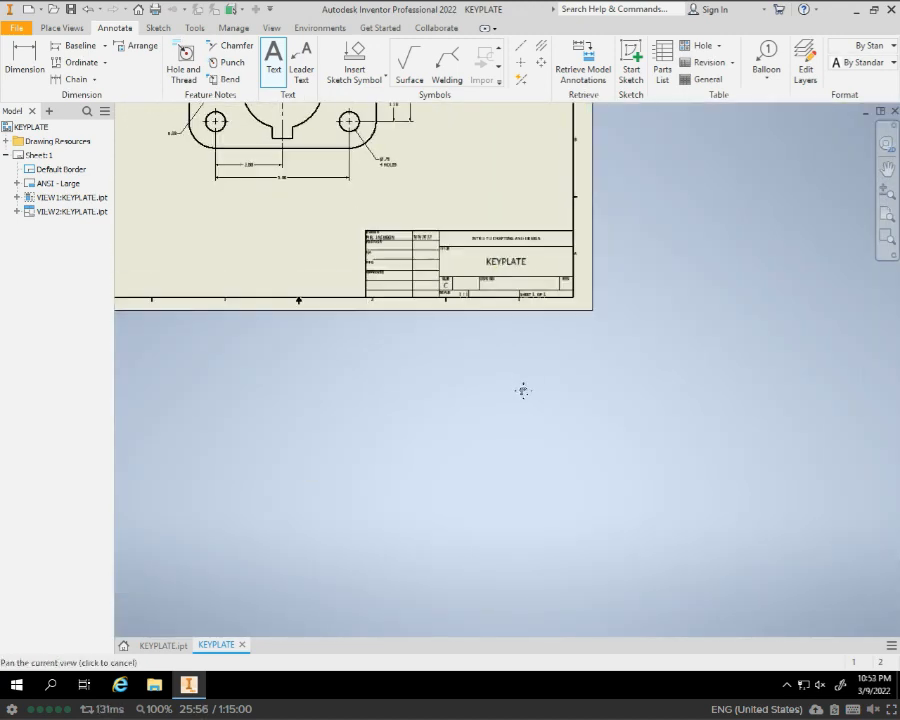
mouse_move(451, 238)
middle_mouse_down()
mouse_move(580, 281)
mouse_move(648, 318)
middle_mouse_up()
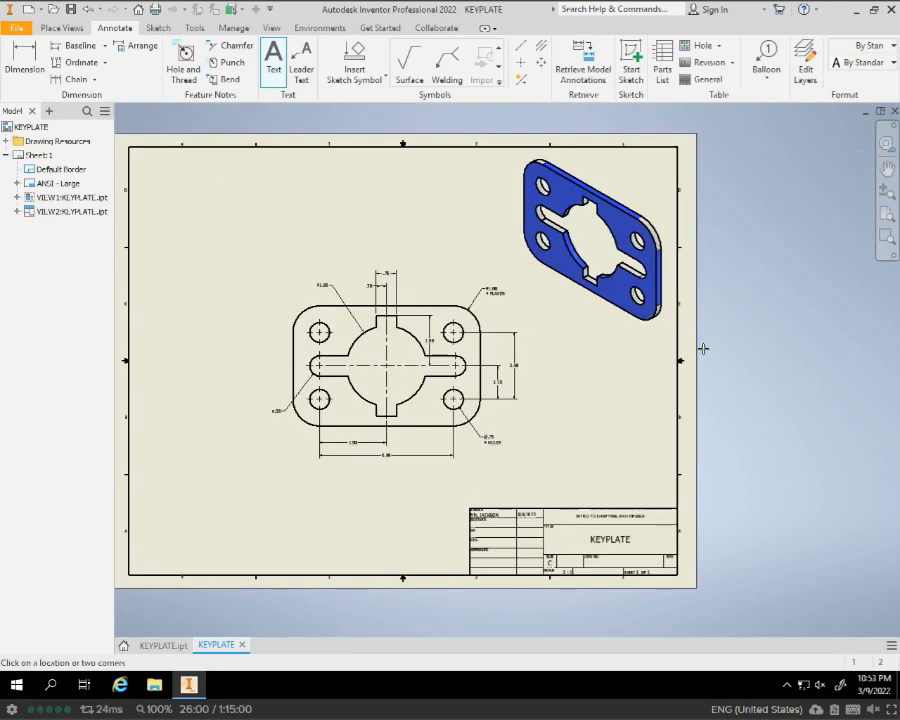
key("Escape")
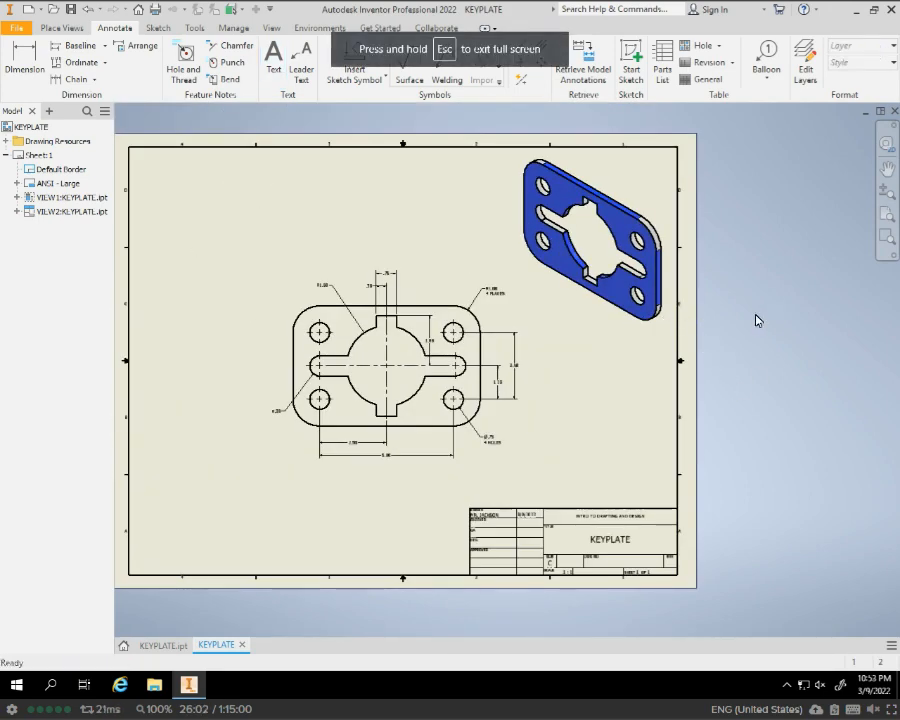
Export the drawing as a PDF named KEYPLATE in the Documents folder.
left_click(15, 28)
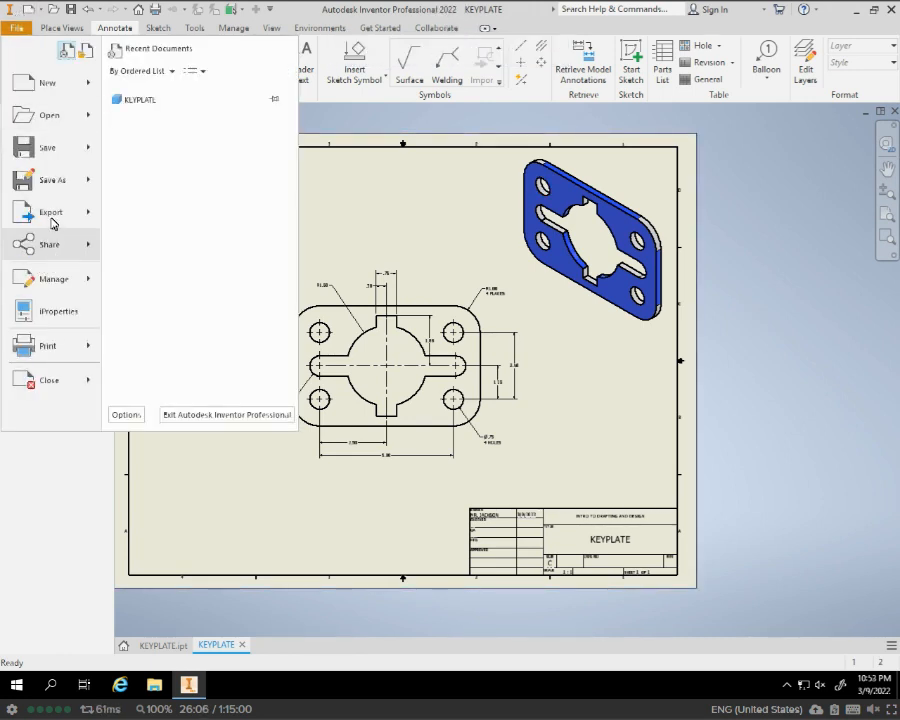
mouse_move(53, 222)
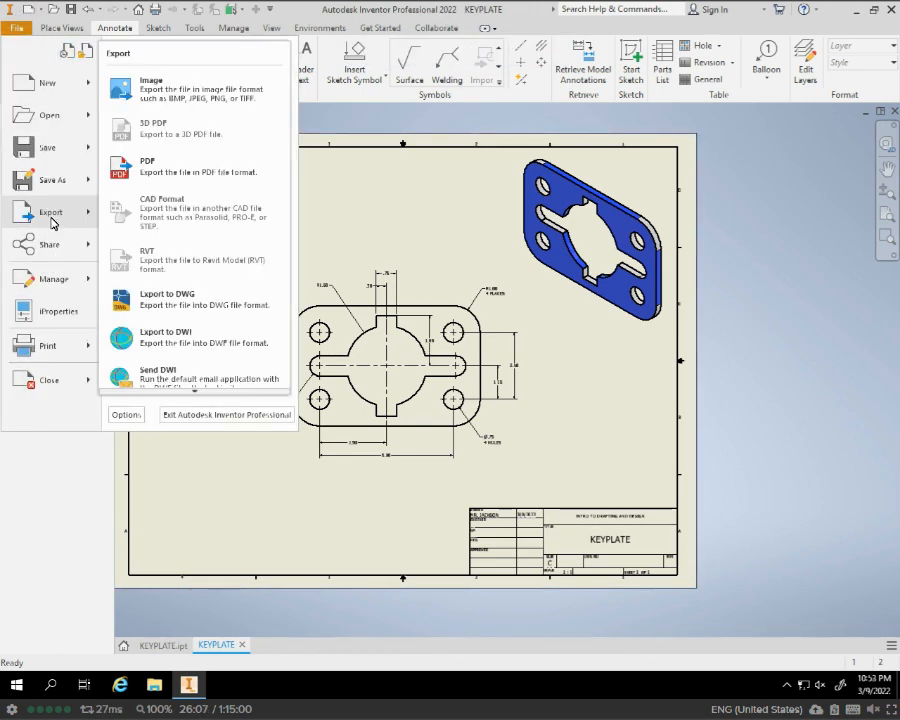
left_click(170, 180)
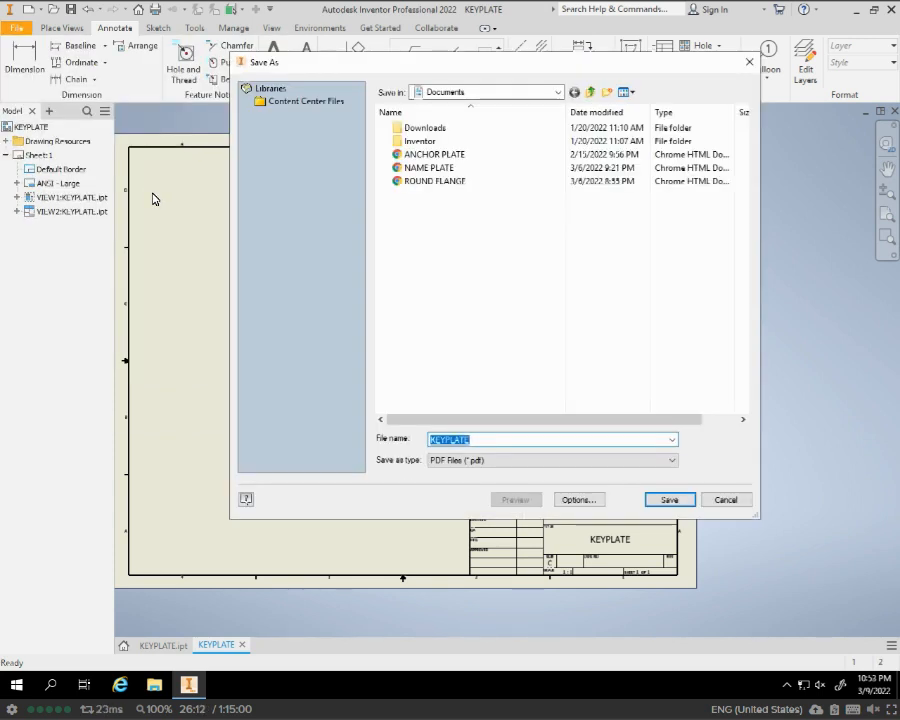
left_click(669, 500)
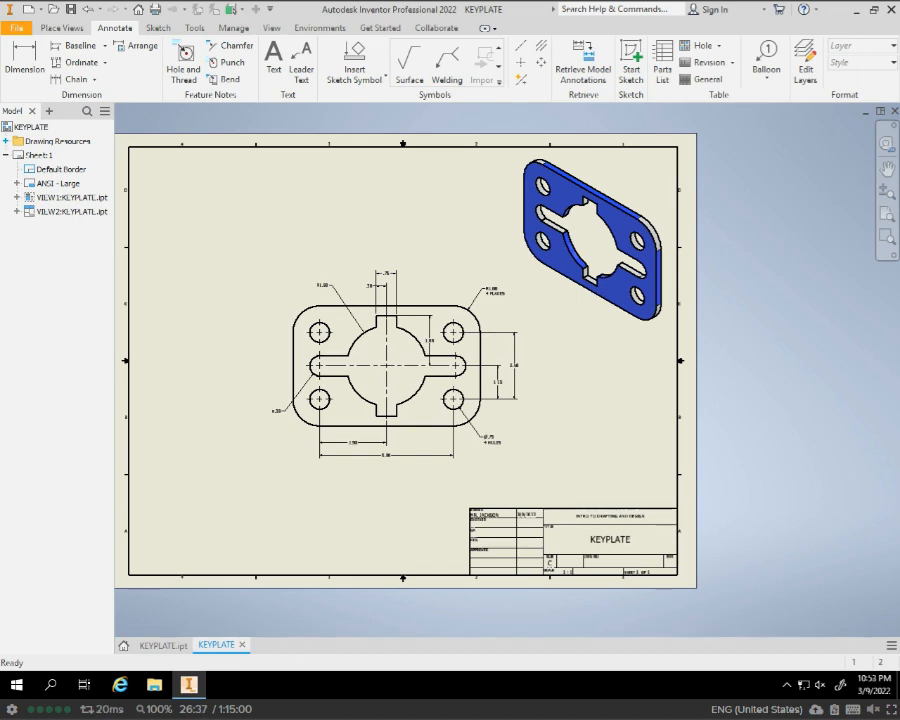
Download the exported KEYPLATE PDF from Documents with Frame, open the downloaded copy, and cancel the extra PDF export.
left_click(17, 27)
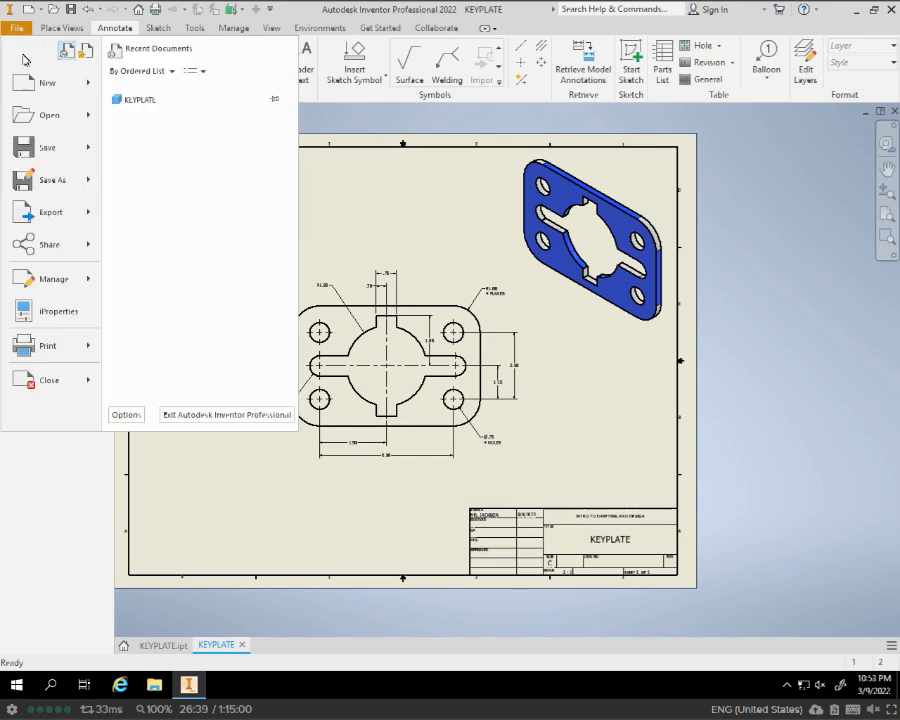
mouse_move(64, 210)
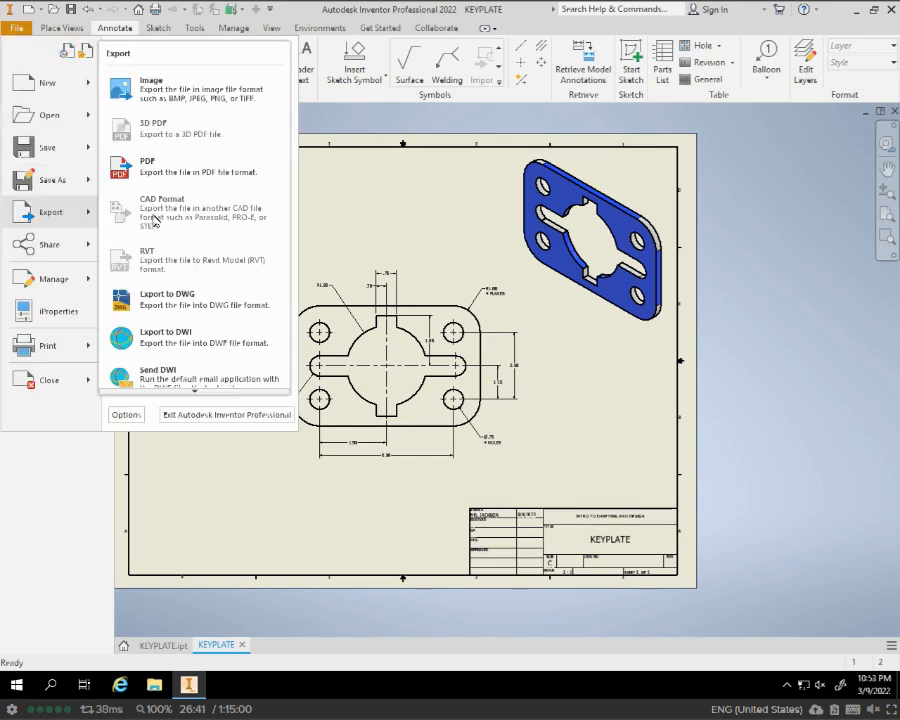
left_click(172, 172)
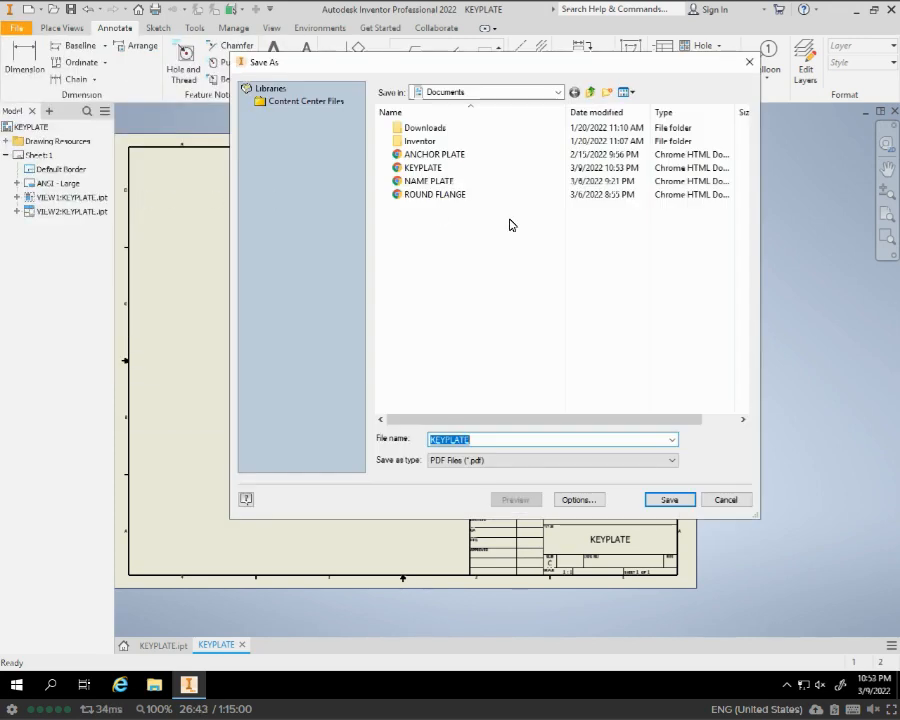
left_click(431, 170)
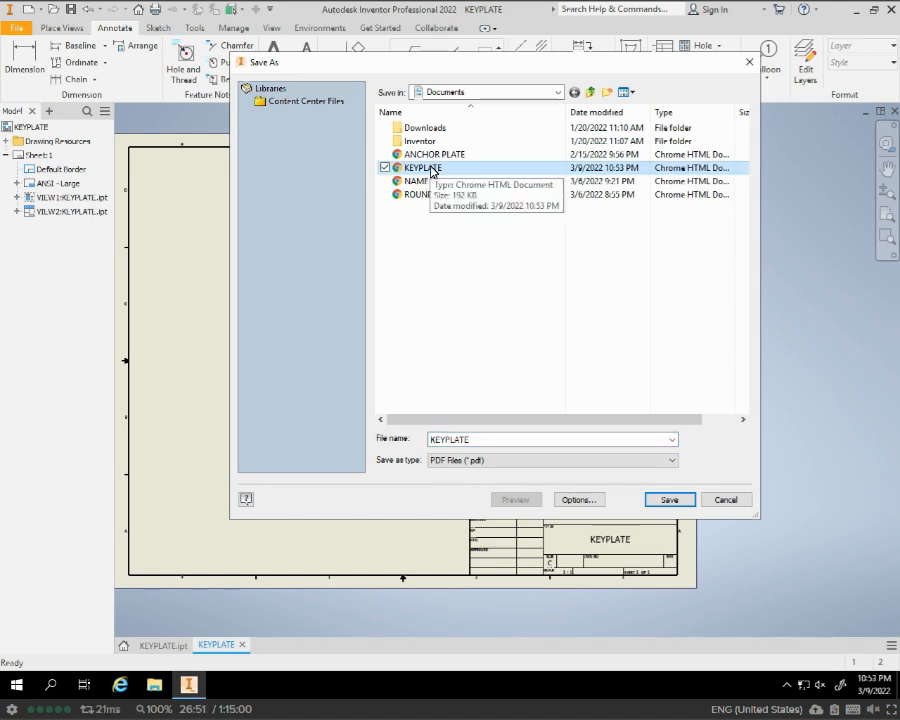
right_click(431, 170)
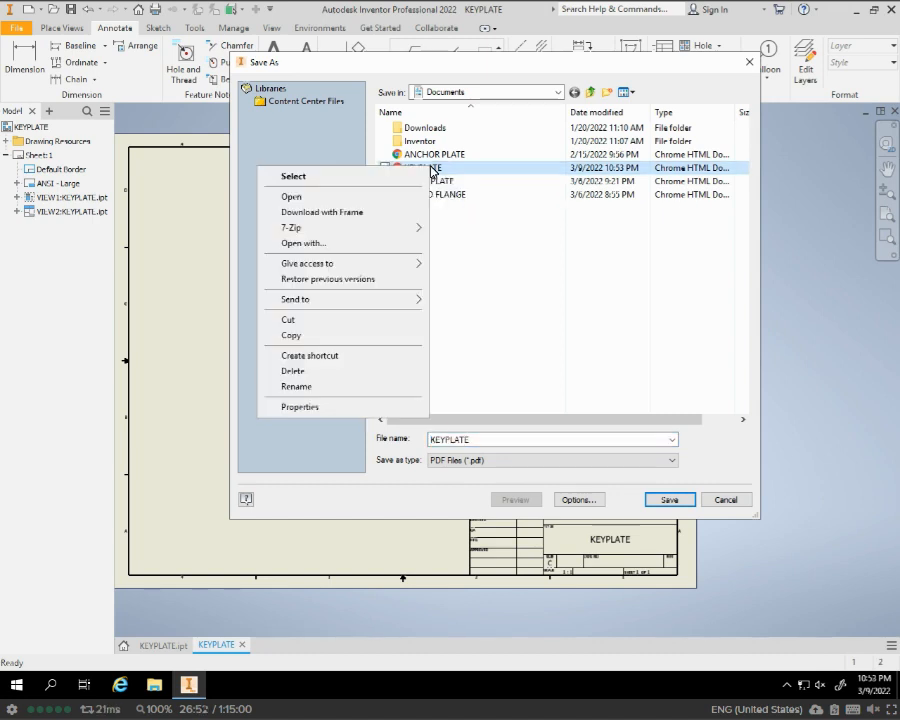
left_click(350, 213)
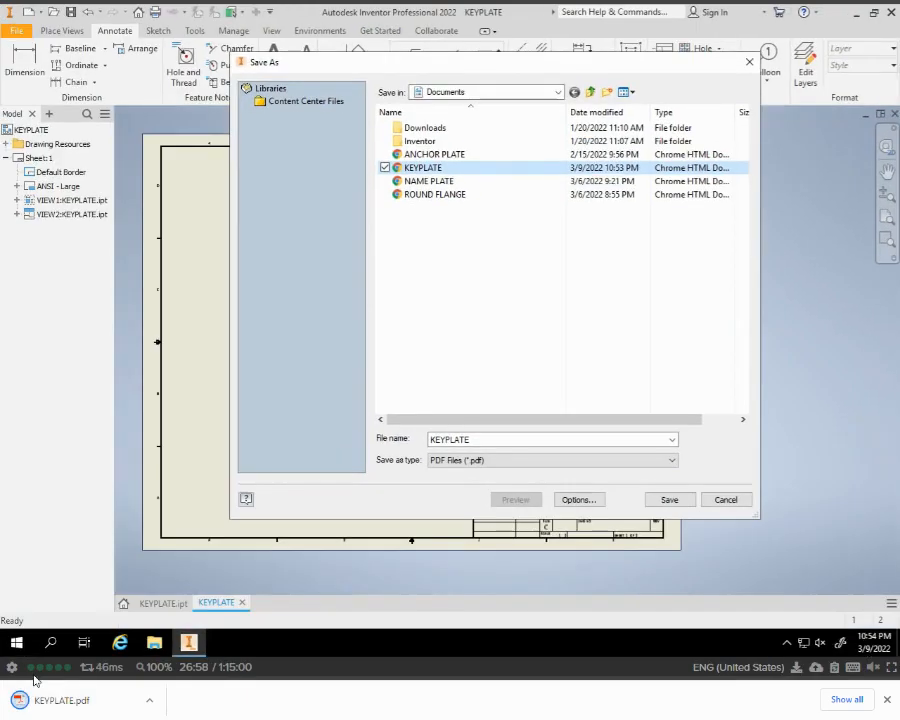
left_click(36, 698)
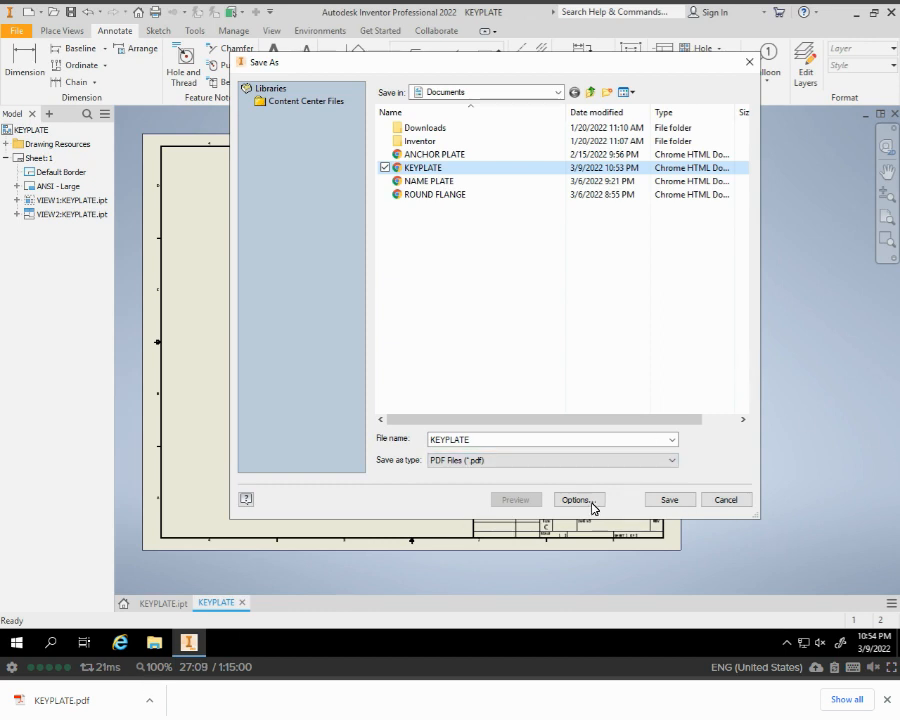
left_click(733, 504)
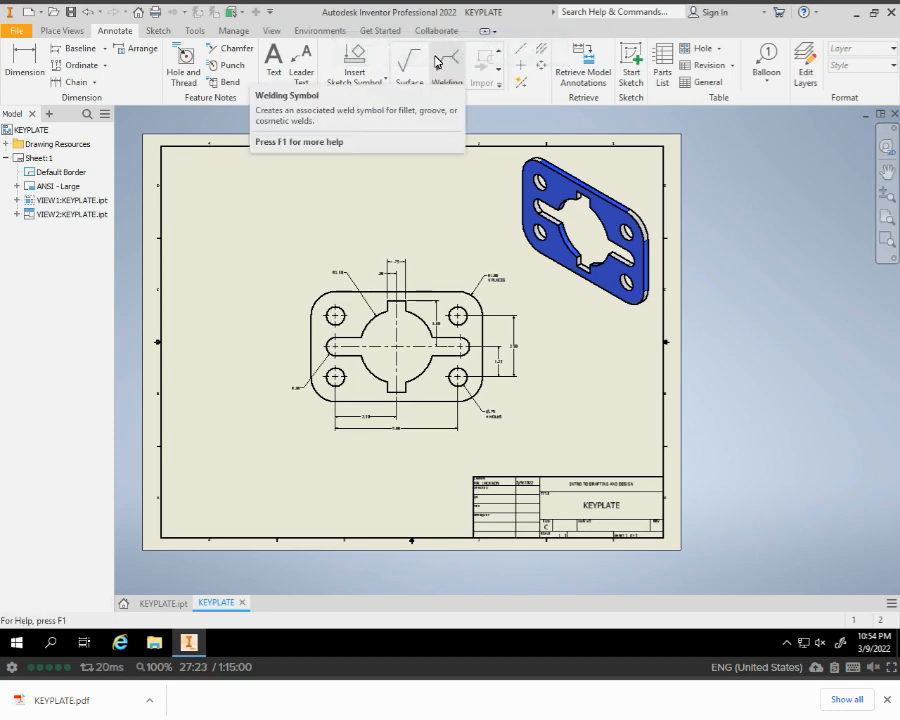
Exit full screen and inspect the dimensions on the plate's front view up close.
key("Escape")
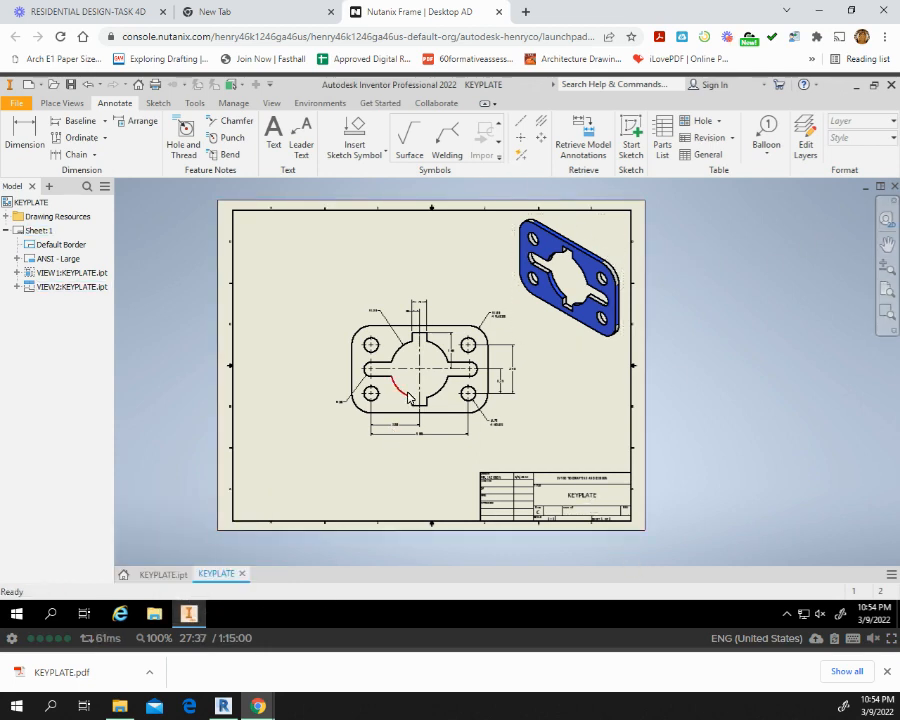
scroll(430, 390, "down", 3)
scroll(428, 394, "up", 5)
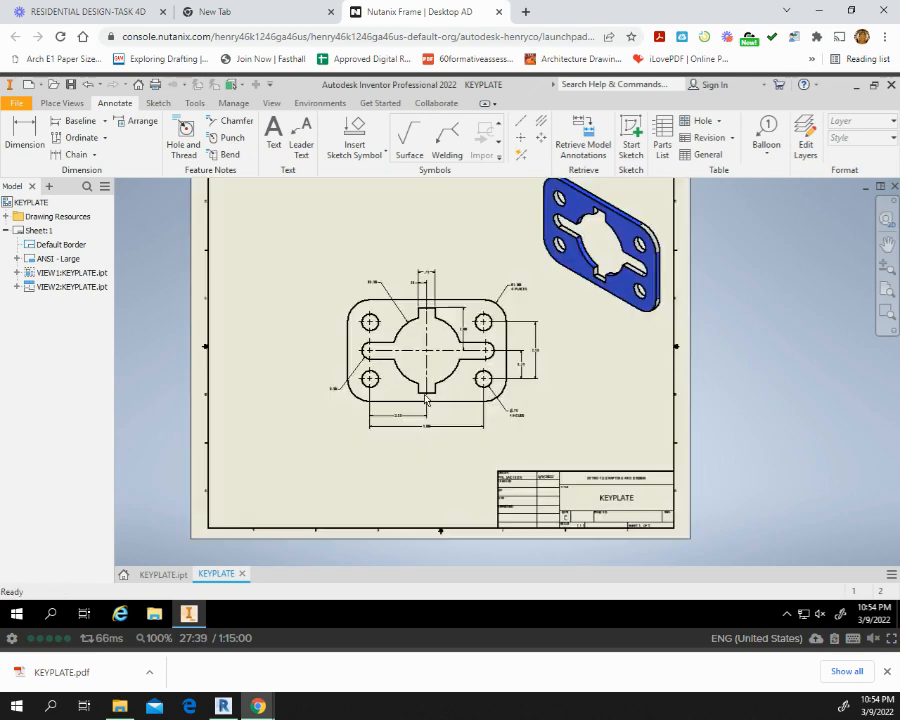
mouse_move(446, 333)
middle_mouse_down()
mouse_move(428, 437)
mouse_move(466, 372)
middle_mouse_up()
scroll(428, 437, "up", 3)
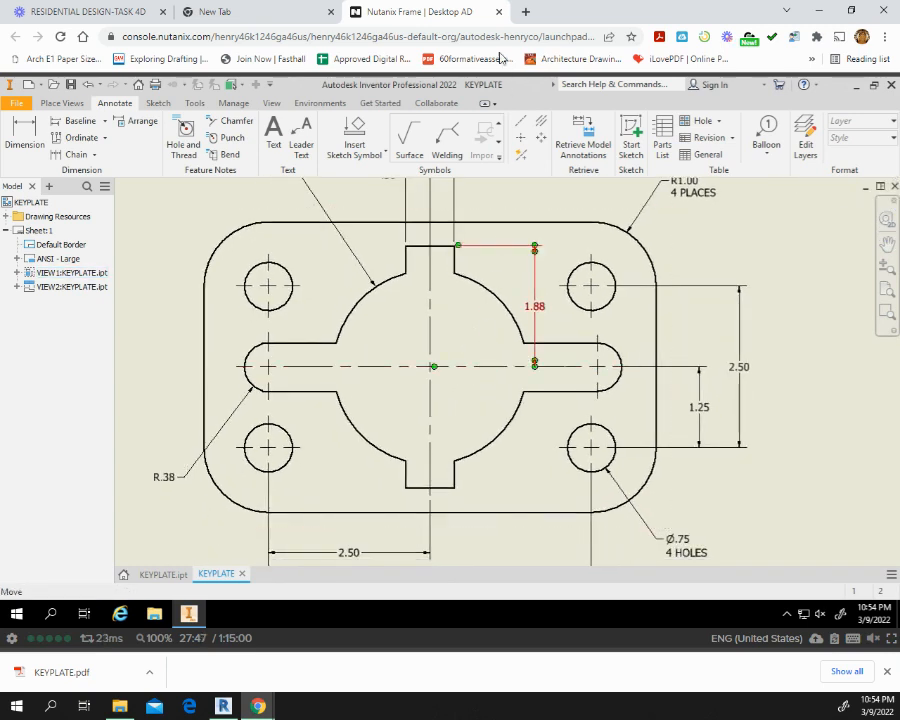